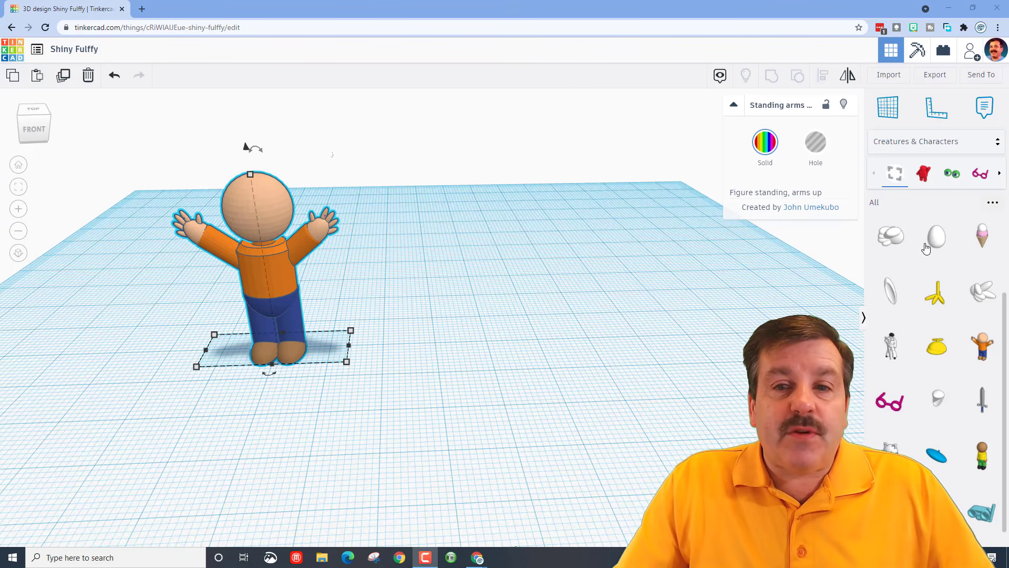
# Look through the Creatures & Characters shapes for ready-made figures and examine the standing figure on the workplane
pyautogui.click(936, 142)
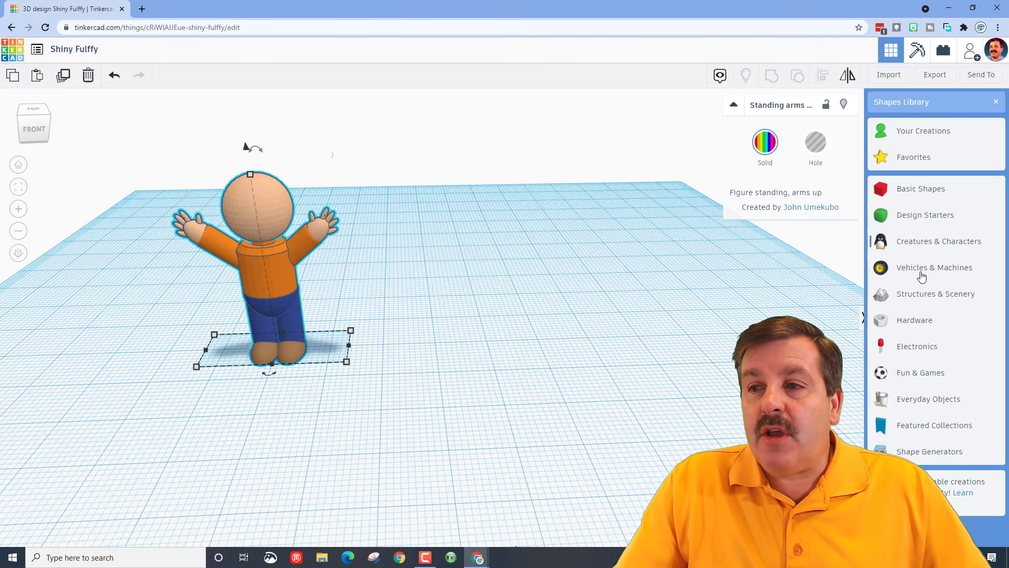
pyautogui.click(924, 247)
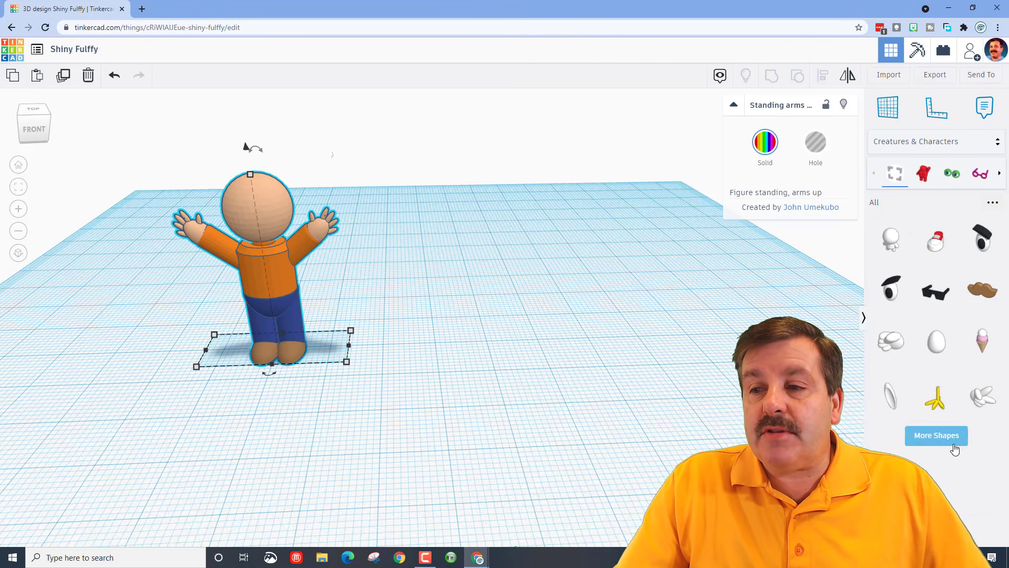
pyautogui.scroll(-1, 964, 441)
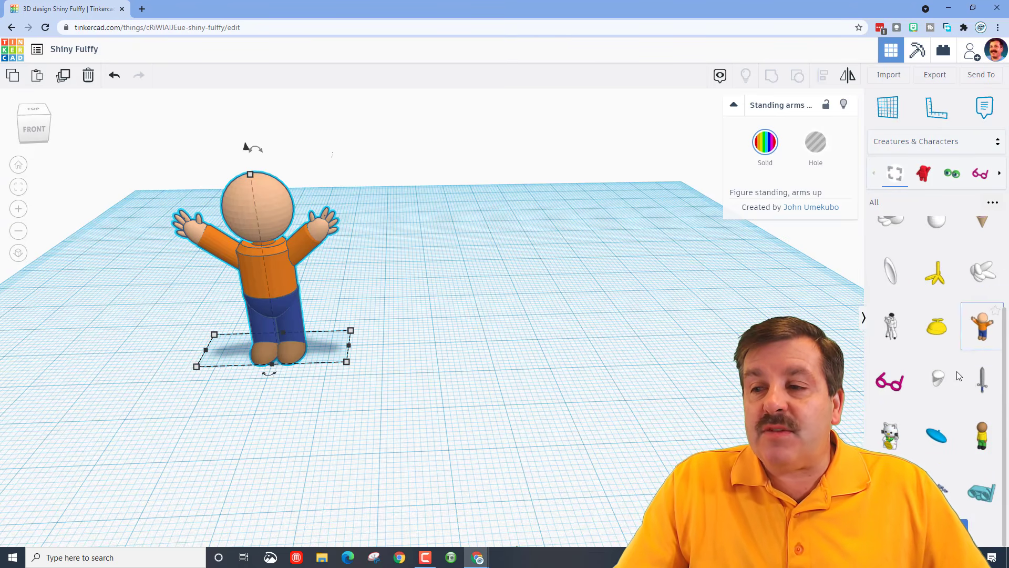
pyautogui.scroll(-2, 959, 384)
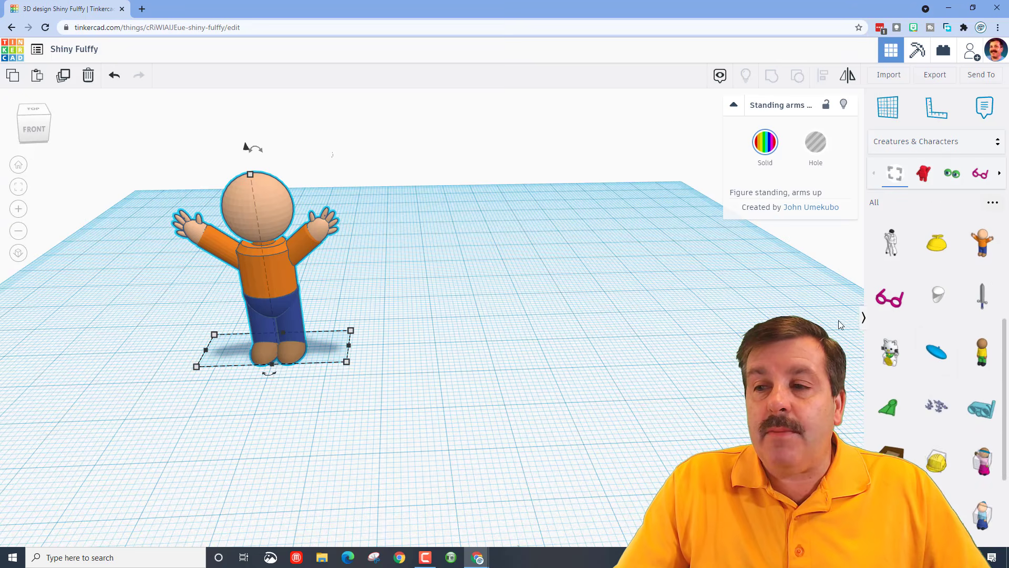
pyautogui.moveTo(487, 408); pyautogui.dragTo(472, 401, button='right')
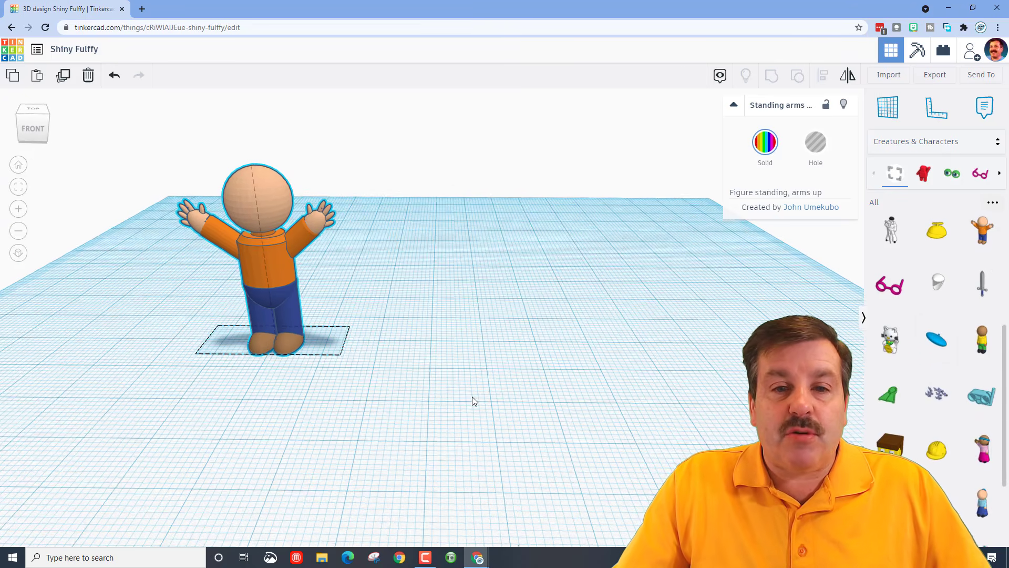
pyautogui.scroll(3, 457, 303)
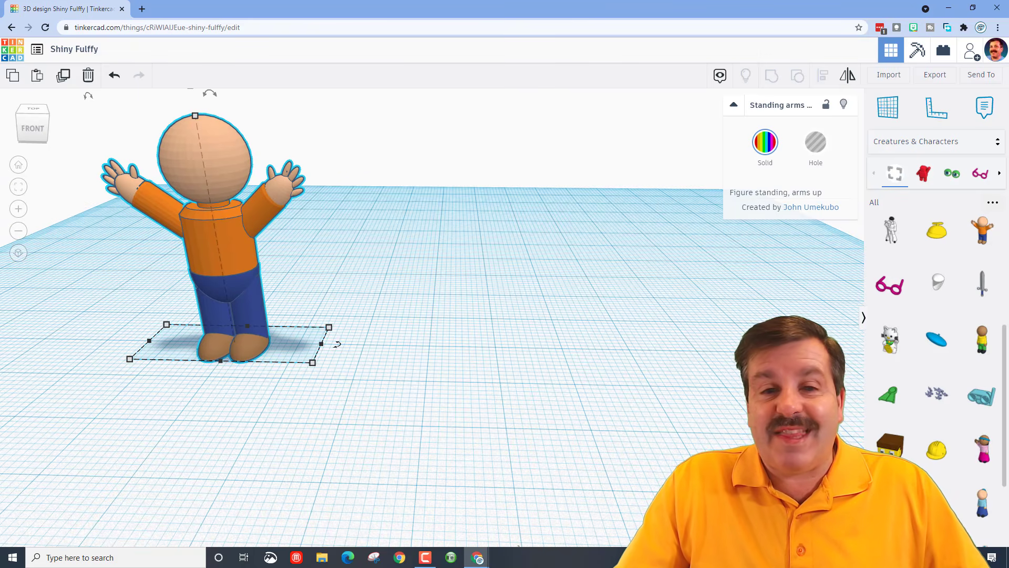
# Add a cylinder from Basic Shapes beside the figure and set its base to 4.6 by 4.6
pyautogui.click(933, 145)
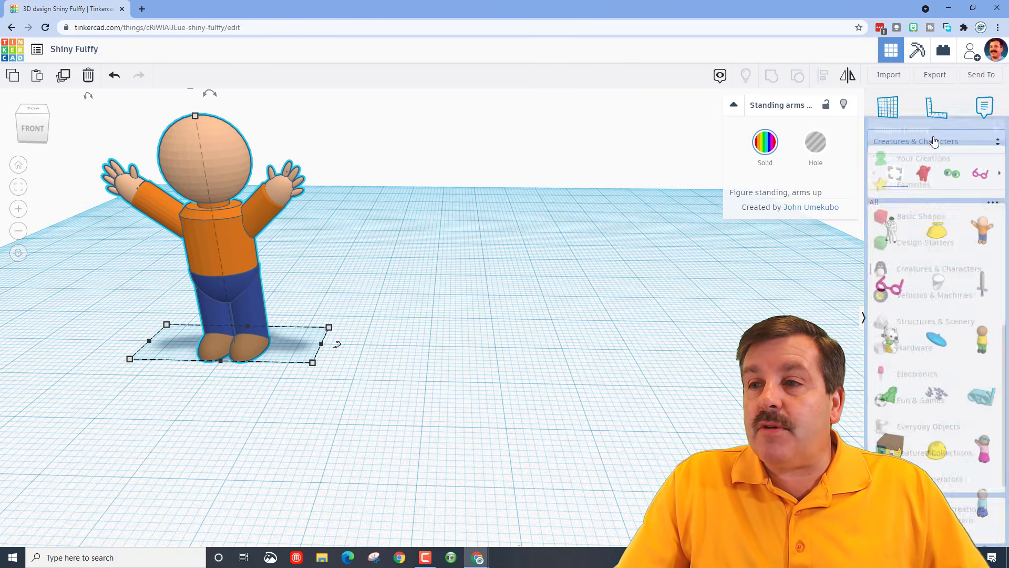
pyautogui.click(910, 190)
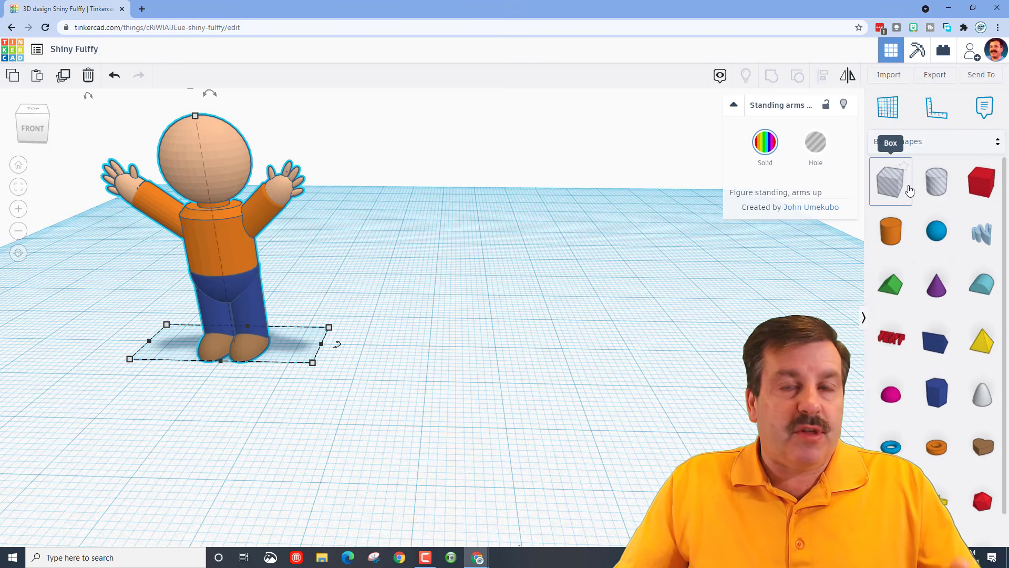
pyautogui.press('Escape')
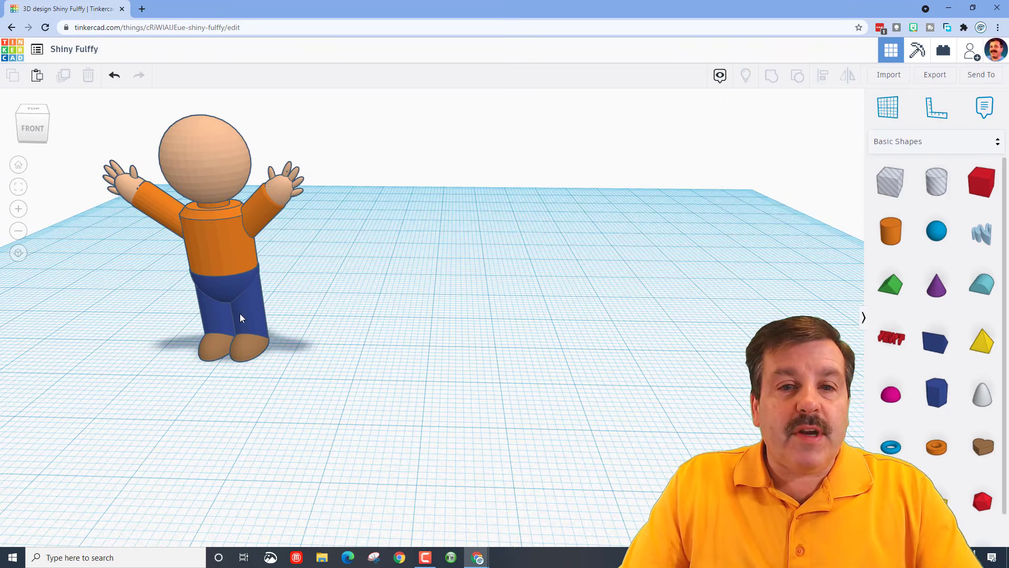
pyautogui.moveTo(892, 234); pyautogui.dragTo(559, 351)
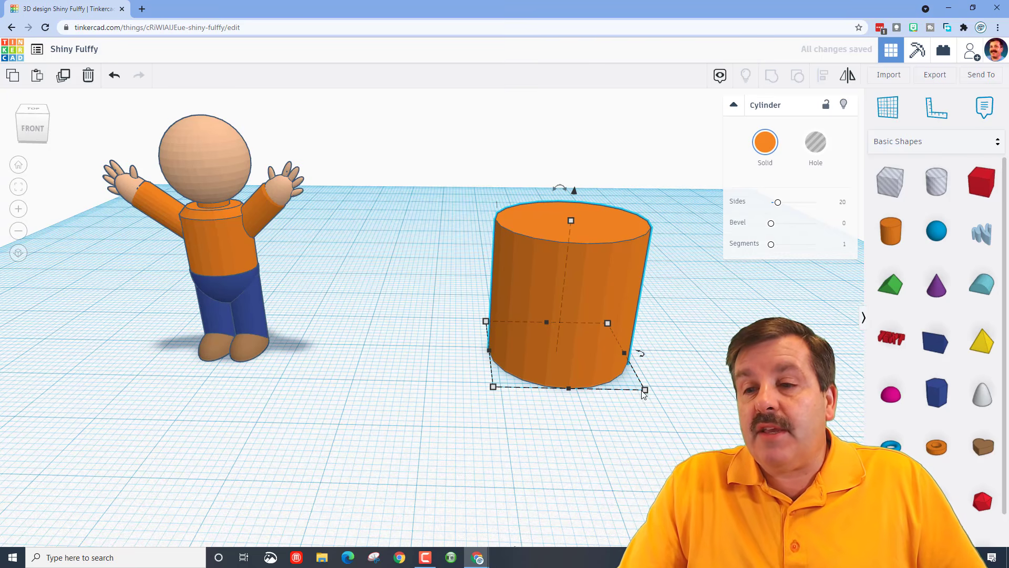
pyautogui.moveTo(646, 395); pyautogui.dragTo(722, 425)
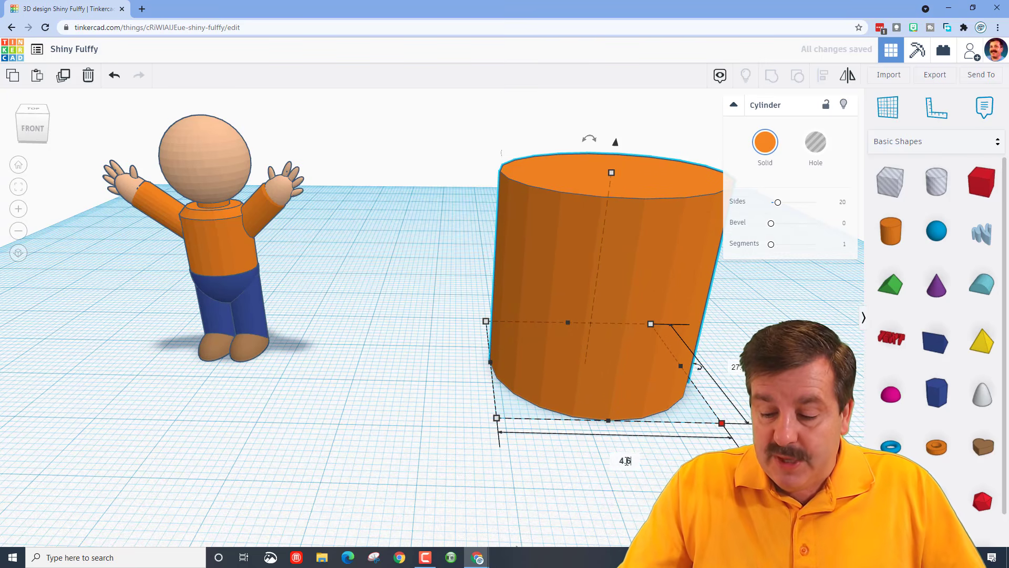
pyautogui.press('Return')
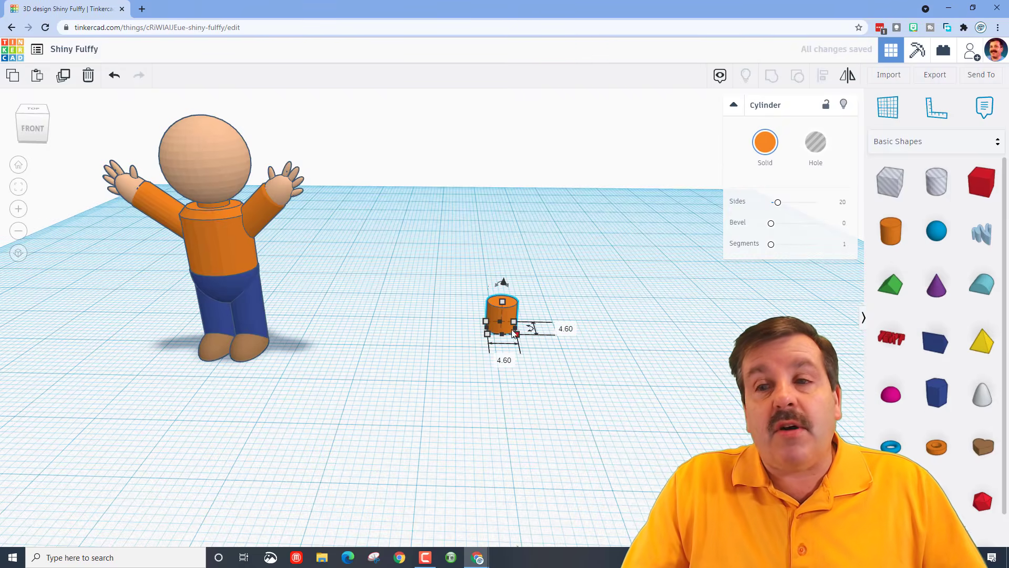
# Set the cylinder's height to 11.5
pyautogui.click(503, 302)
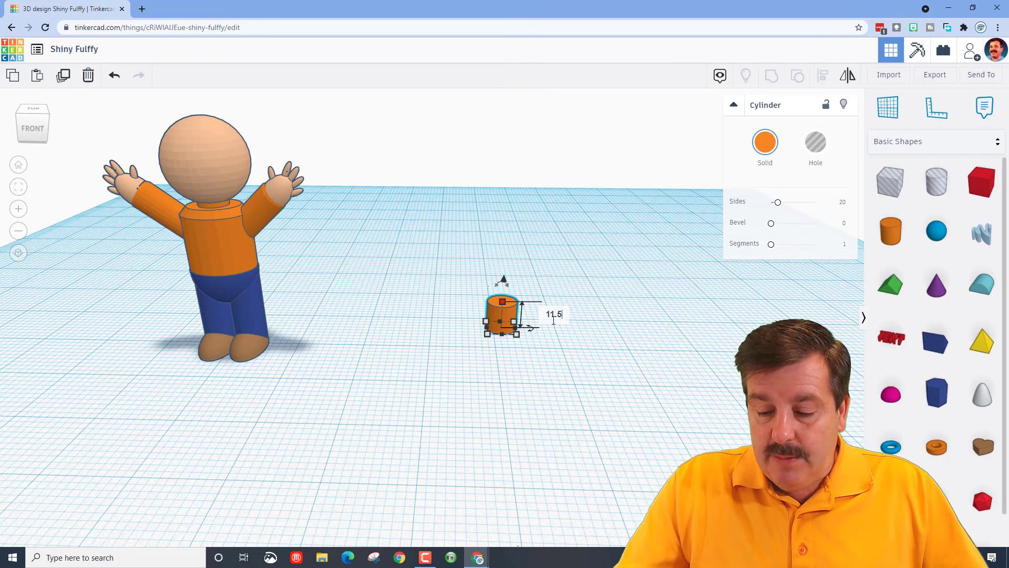
pyautogui.click(554, 319)
pyautogui.write('11.5')
pyautogui.press('Return')
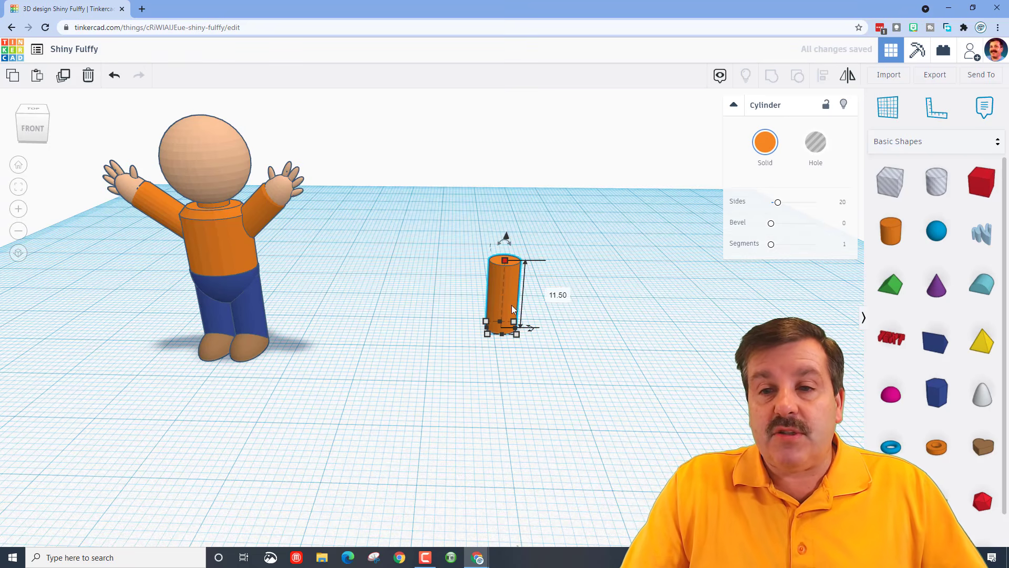
# Move the cylinder about 18.6 toward the figure and recolour it green
pyautogui.moveTo(512, 307); pyautogui.dragTo(388, 315)
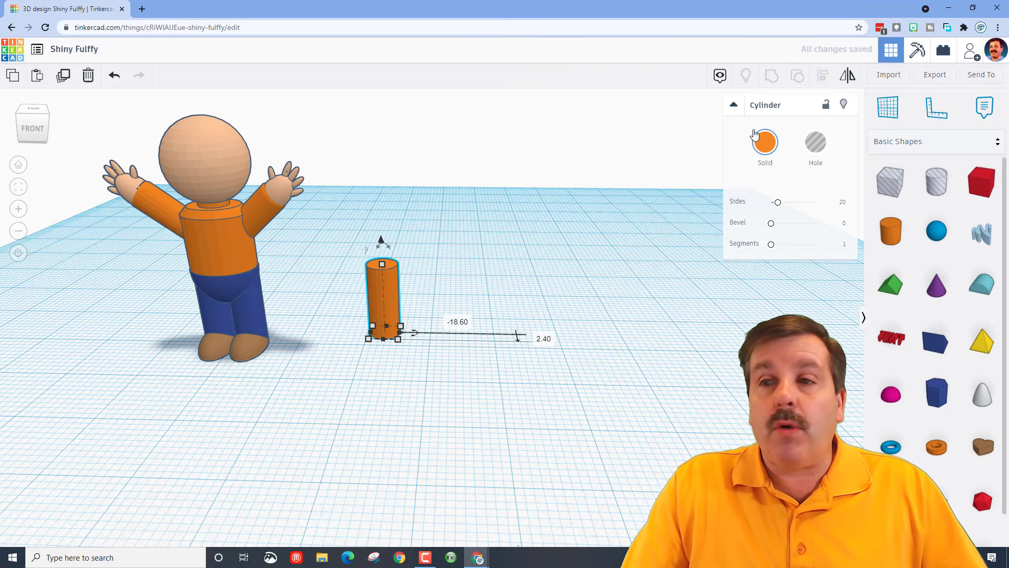
pyautogui.click(767, 143)
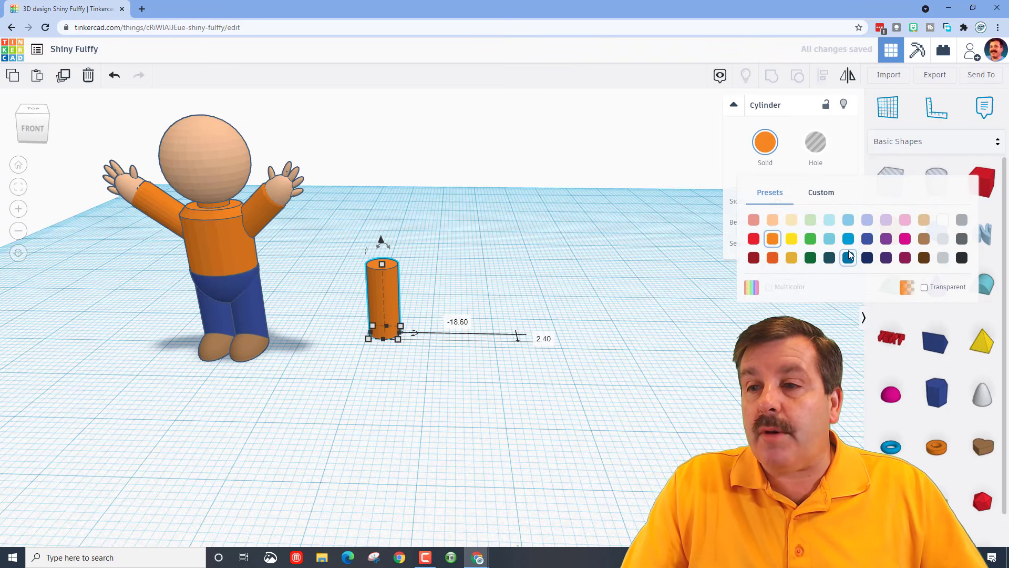
pyautogui.click(811, 240)
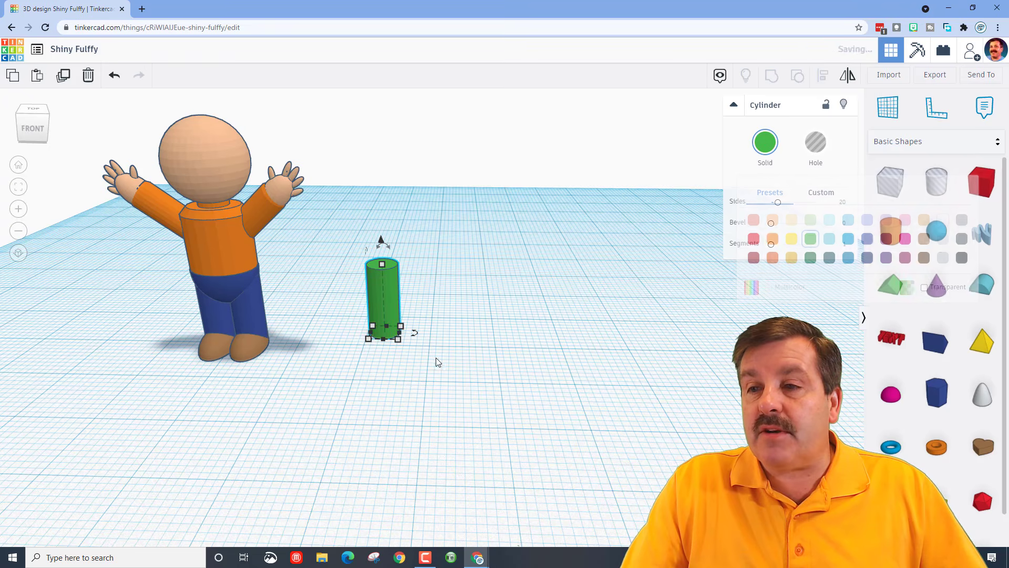
pyautogui.click(377, 339)
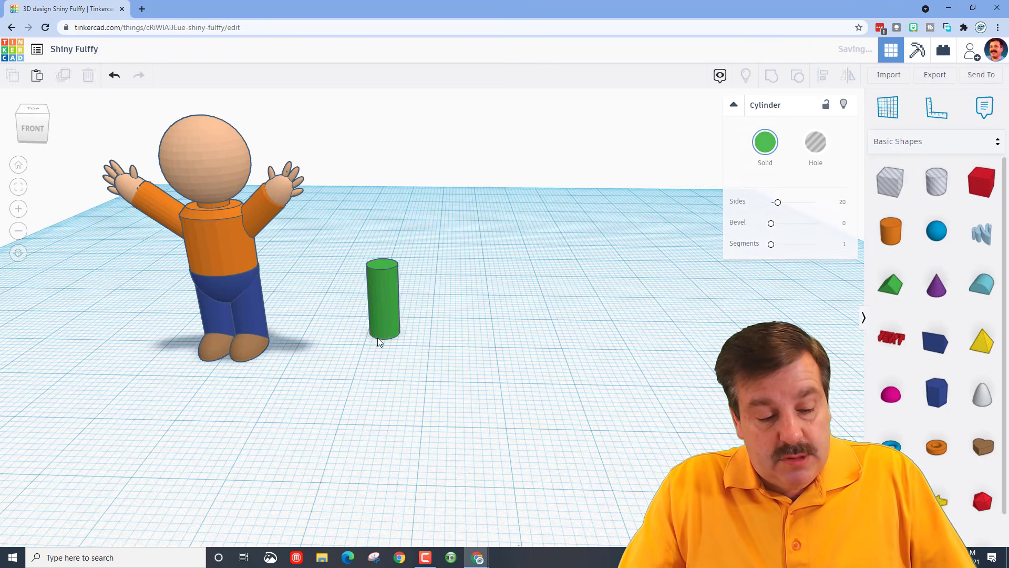
# Duplicate the green cylinder and shift the copy toward the figure, leaving a slim gap between the two legs
pyautogui.click(377, 337)
pyautogui.hotkey('ctrl', 'd')
pyautogui.press('Left')
pyautogui.press('Left')
pyautogui.press('Left')
pyautogui.press('Left')
pyautogui.press('Left')
pyautogui.press('Left')
pyautogui.press('Left')
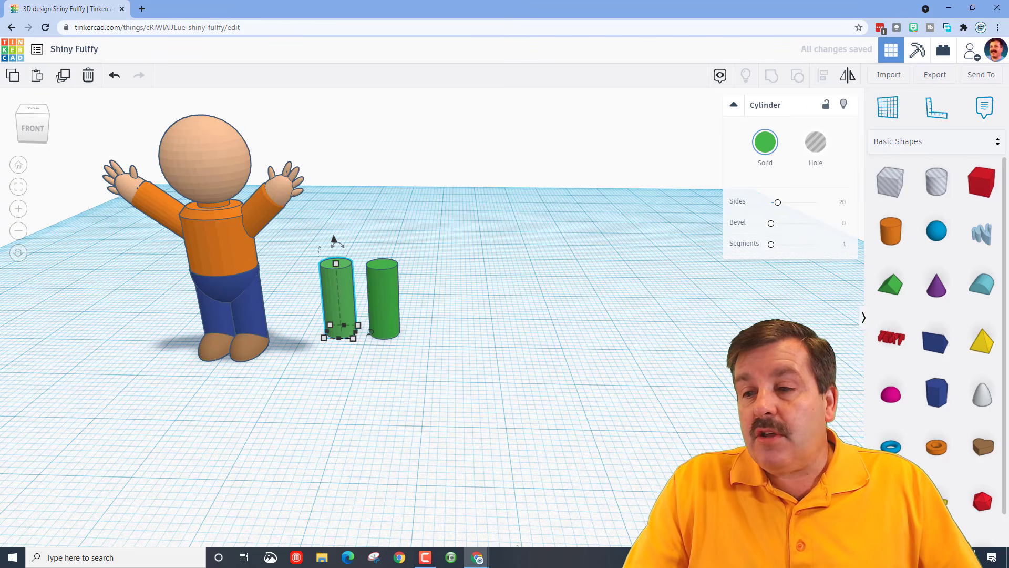
pyautogui.press('Right')
pyautogui.press('Right')
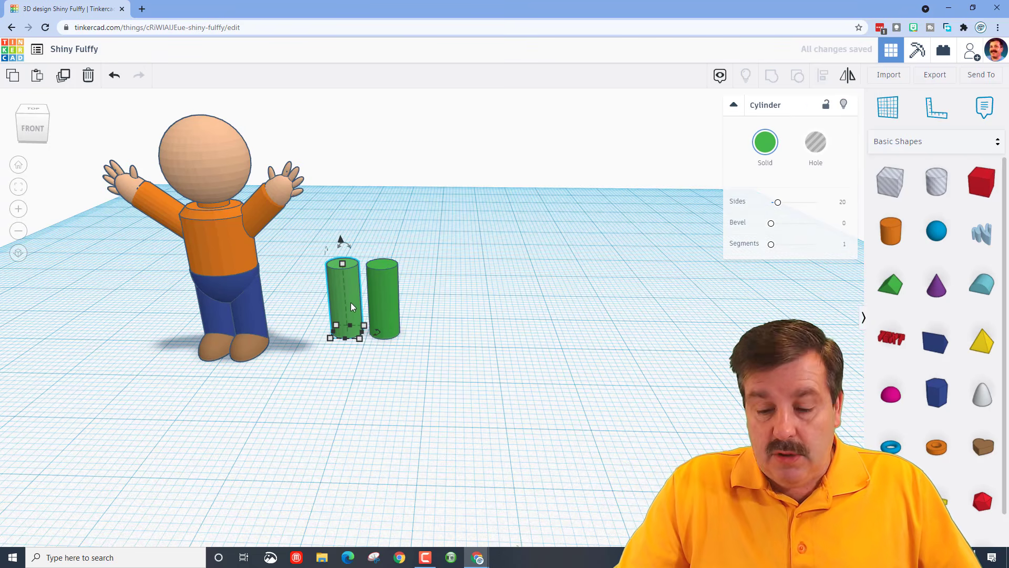
# Add a half sphere beside the legs and size its base to 5.5 wide by 9 long
pyautogui.moveTo(206, 463); pyautogui.dragTo(221, 442, button='right')
pyautogui.scroll(2, 359, 331)
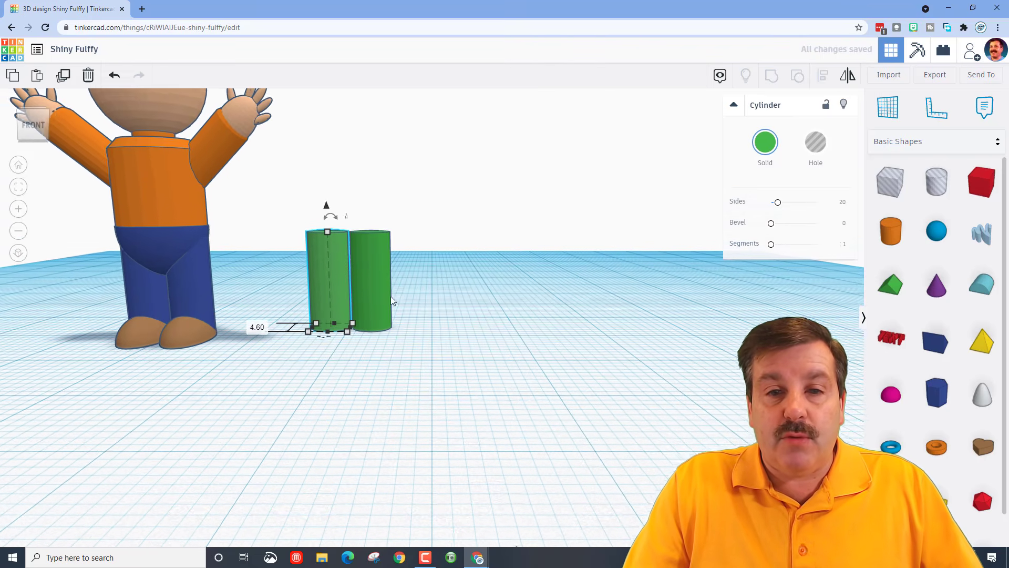
pyautogui.moveTo(874, 386); pyautogui.dragTo(509, 341)
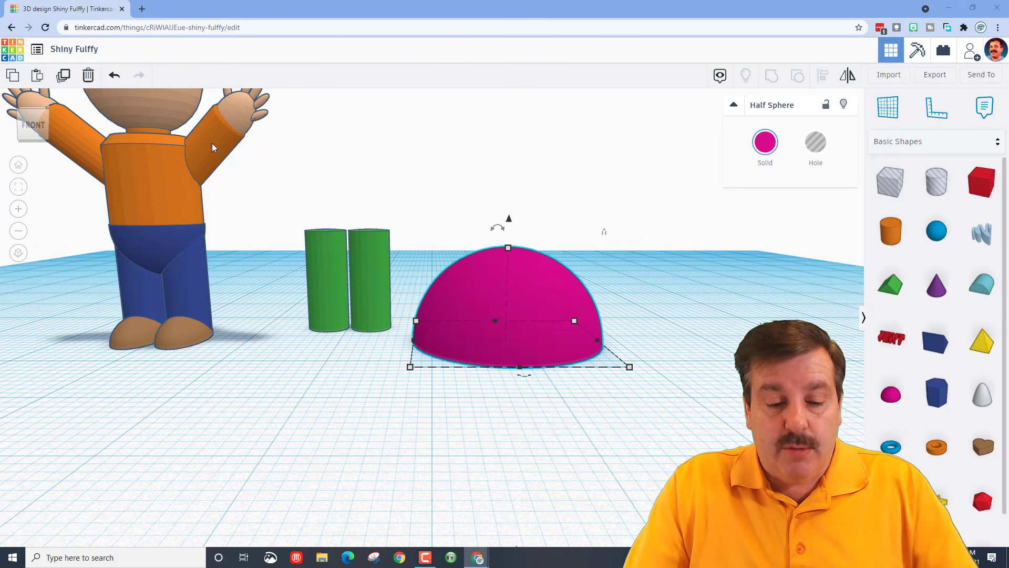
pyautogui.click(20, 138)
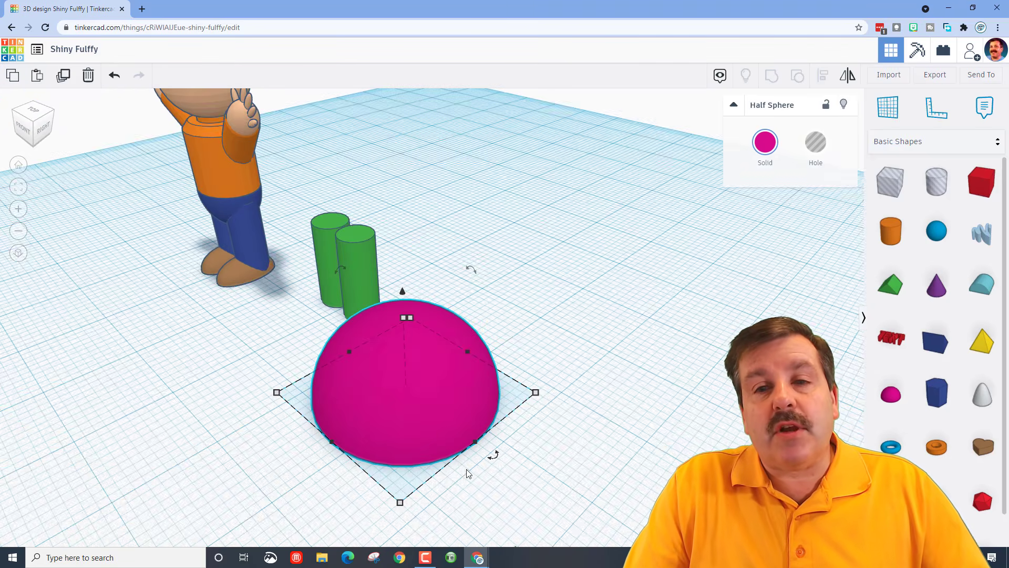
pyautogui.moveTo(410, 504)
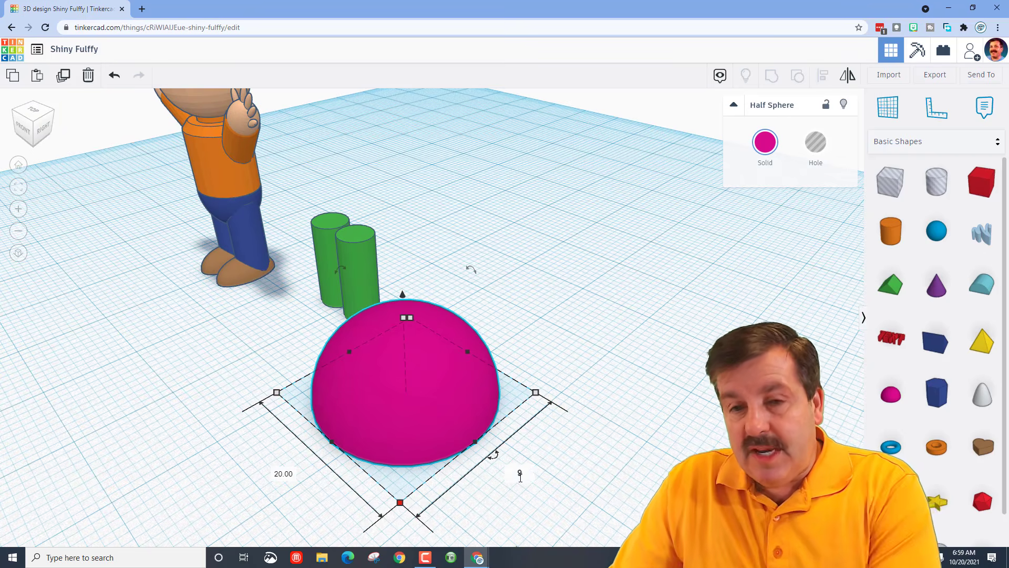
pyautogui.press('Return')
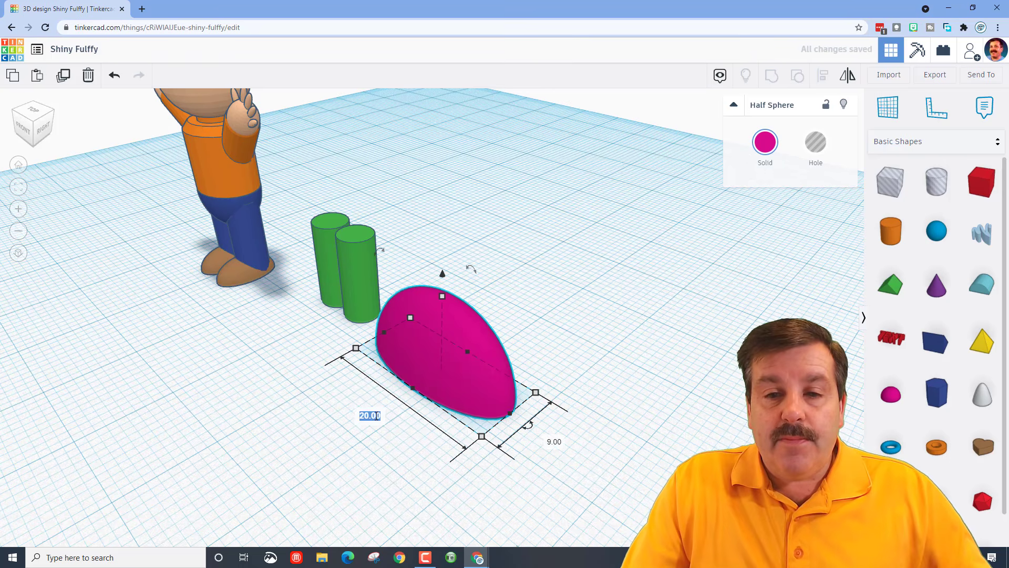
pyautogui.click(376, 416)
pyautogui.write('5.5')
pyautogui.press('Return')
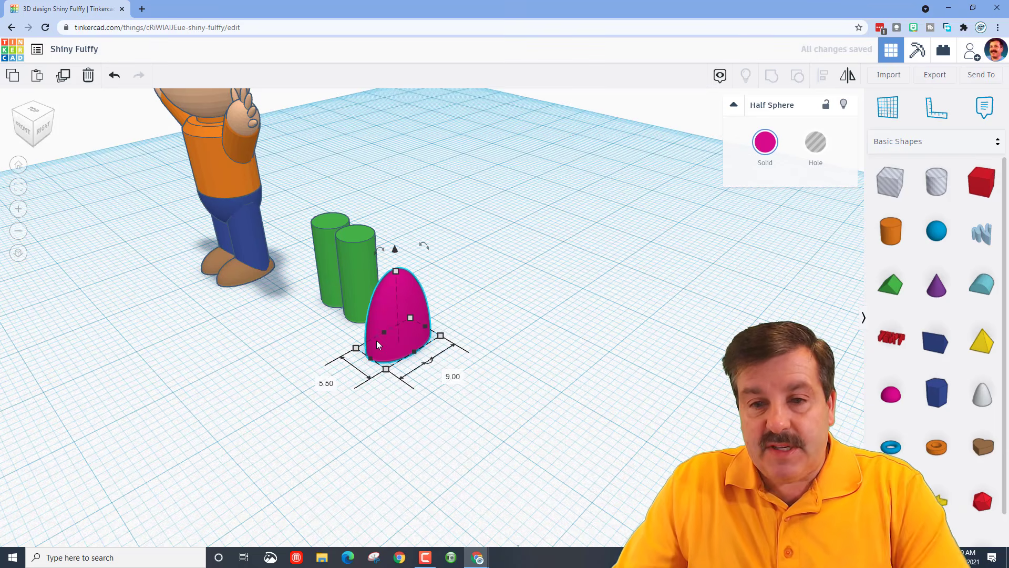
# Set the half sphere's height to 2.75 and place it as a foot at the base of the leg farther from the figure
pyautogui.click(455, 309)
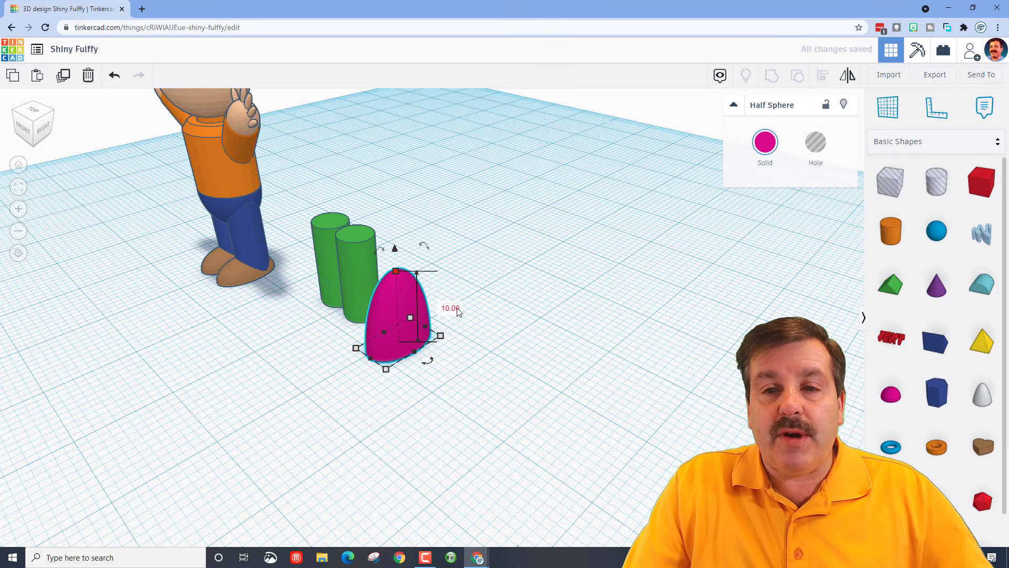
pyautogui.write('2.')
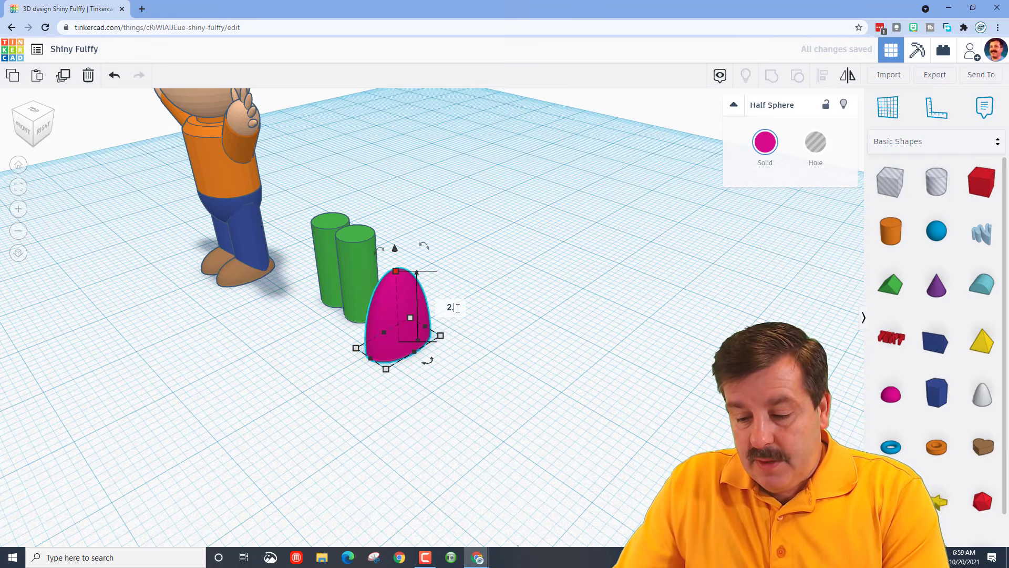
pyautogui.write('75')
pyautogui.press('Return')
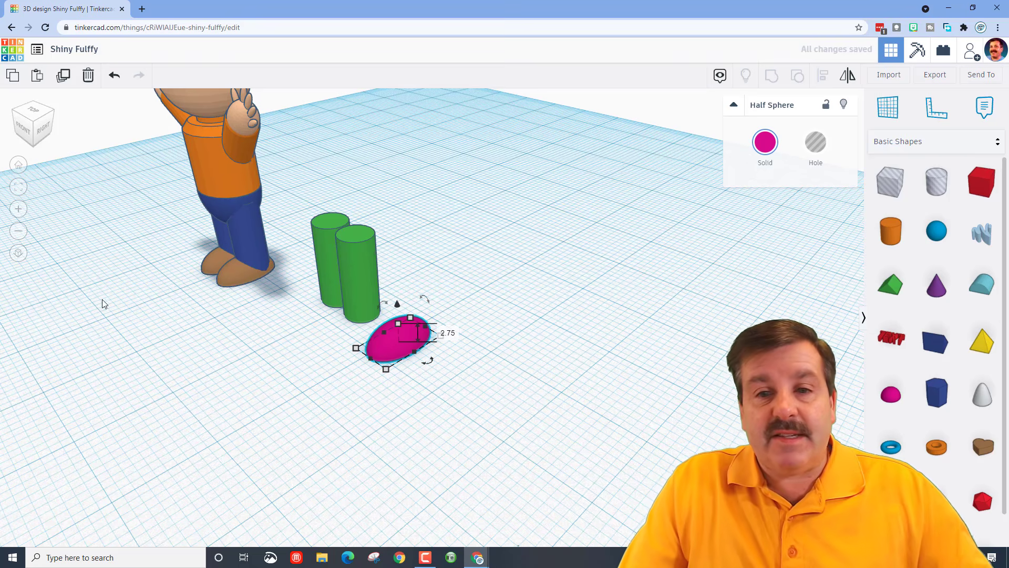
pyautogui.moveTo(177, 364); pyautogui.dragTo(196, 366, button='right')
pyautogui.moveTo(421, 347); pyautogui.dragTo(366, 332)
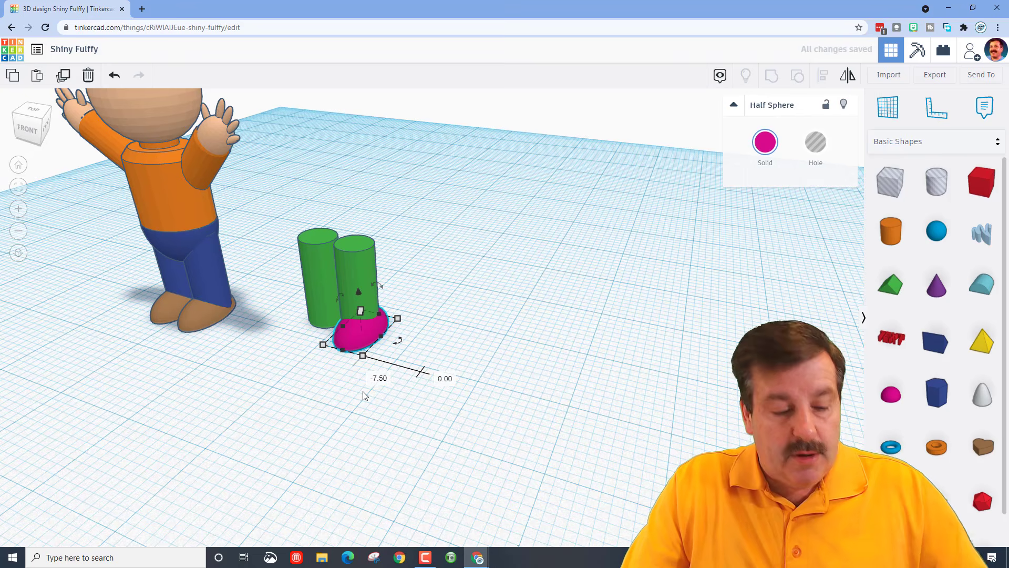
# Duplicate the magenta foot and shift the copy under the leg nearer the figure
pyautogui.hotkey('ctrl', 'd')
pyautogui.press('Left')
pyautogui.press('Left')
pyautogui.press('Left')
pyautogui.press('Left')
pyautogui.press('Left')
pyautogui.press('Left')
pyautogui.press('Left')
pyautogui.press('Left')
pyautogui.press('Left')
pyautogui.press('Left')
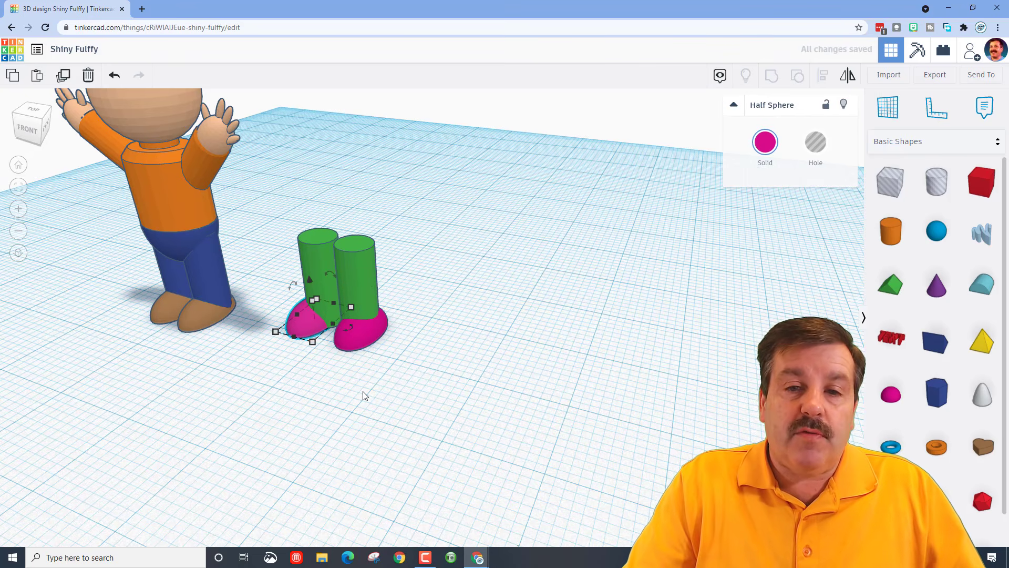
# Centre-align the foot and leg farther from the figure across their width, leaving their front-to-back offset
pyautogui.moveTo(347, 367); pyautogui.dragTo(398, 182, button='right')
pyautogui.moveTo(415, 214); pyautogui.dragTo(373, 377)
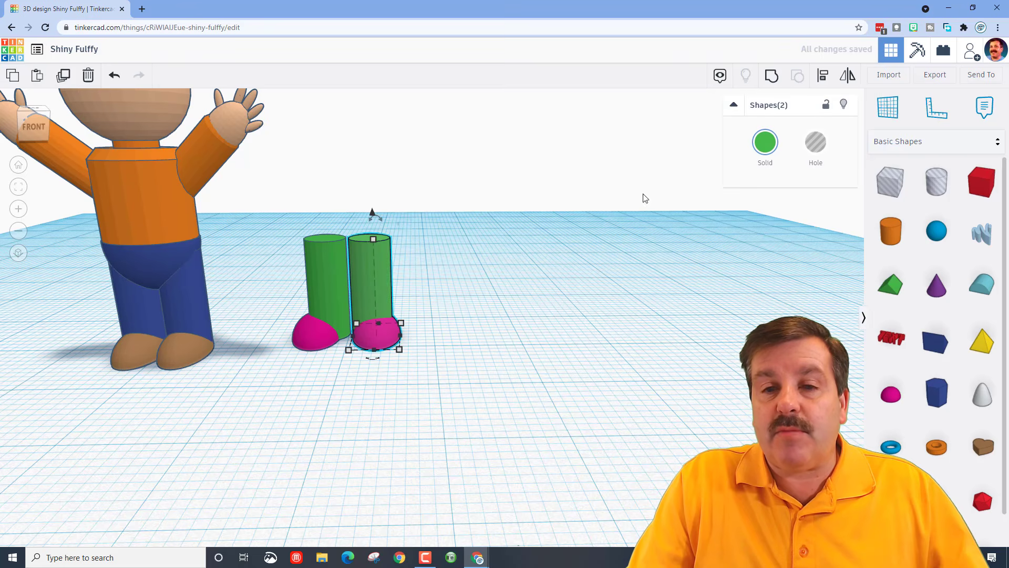
pyautogui.click(825, 80)
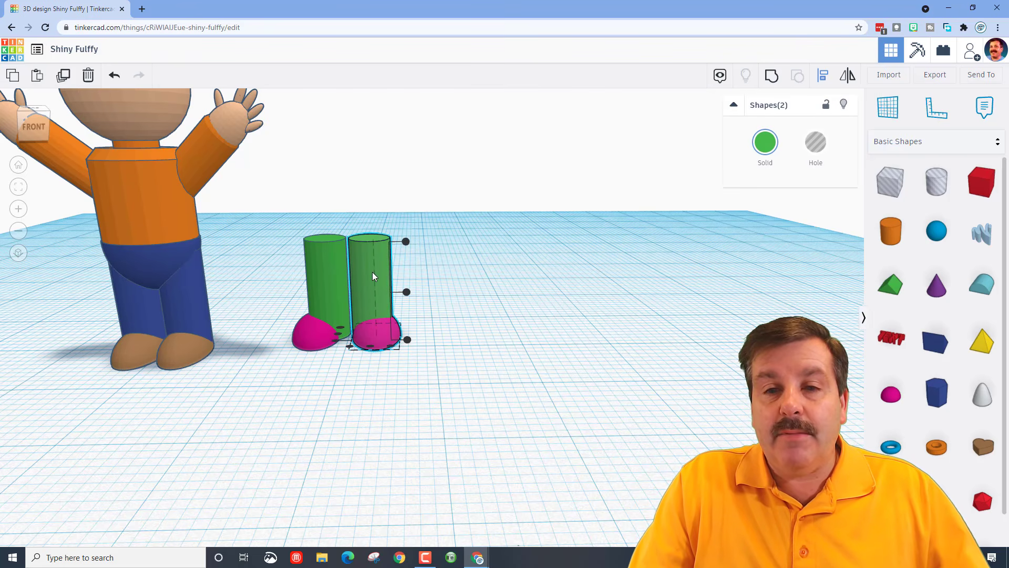
pyautogui.click(371, 347)
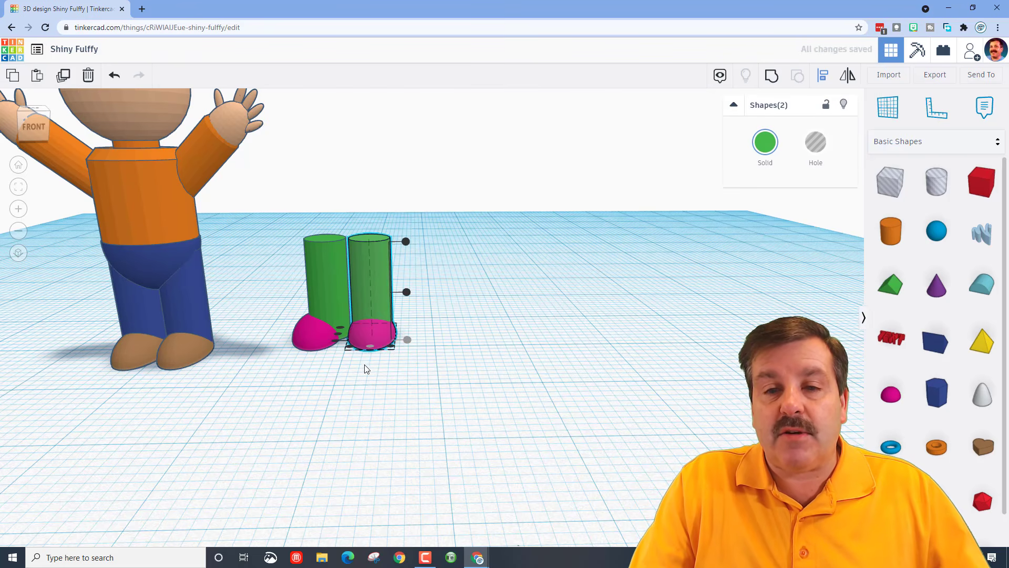
pyautogui.moveTo(367, 370); pyautogui.dragTo(328, 440, button='right')
pyautogui.click(326, 439)
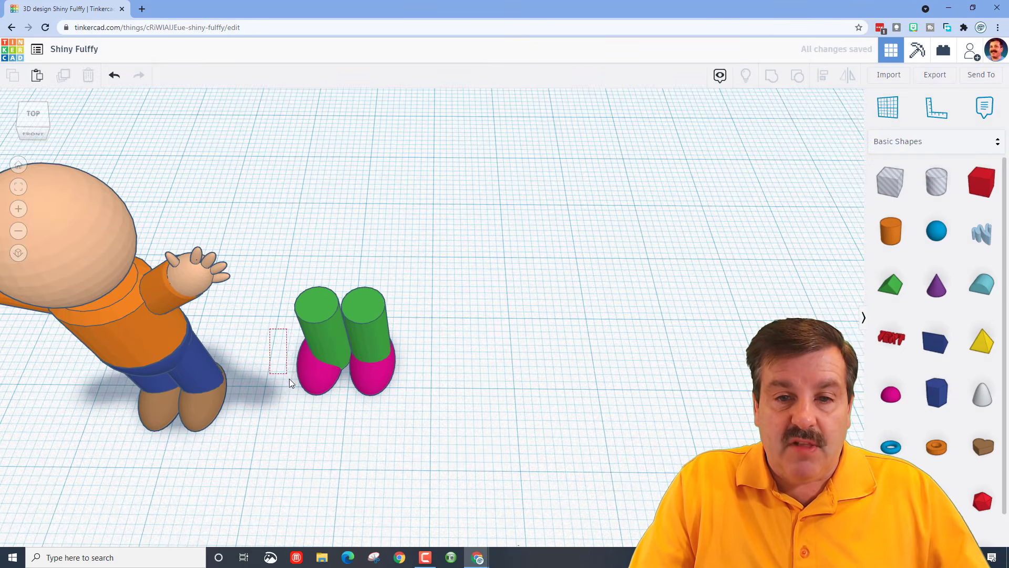
# Centre-align the foot and leg nearer the ready-made figure across their width, leaving their front-to-back offset
pyautogui.moveTo(289, 378); pyautogui.dragTo(324, 402)
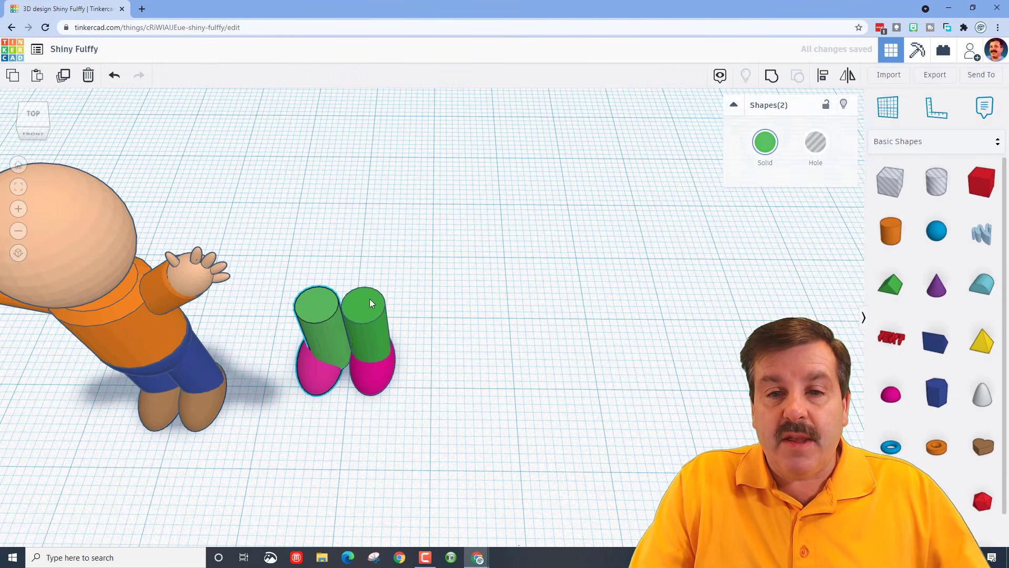
pyautogui.click(824, 75)
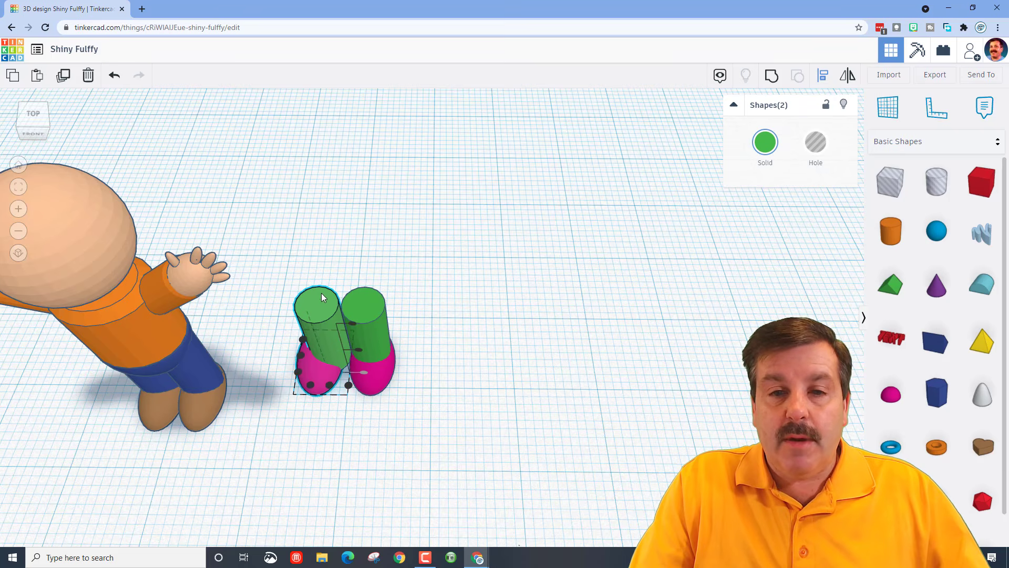
pyautogui.click(329, 385)
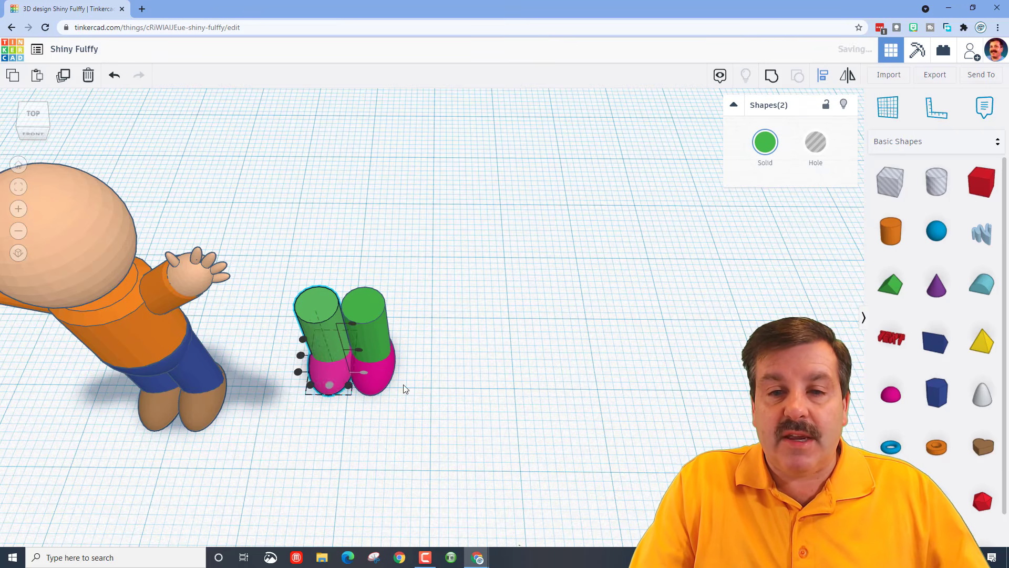
pyautogui.click(491, 390)
pyautogui.moveTo(491, 390); pyautogui.dragTo(159, 272, button='right')
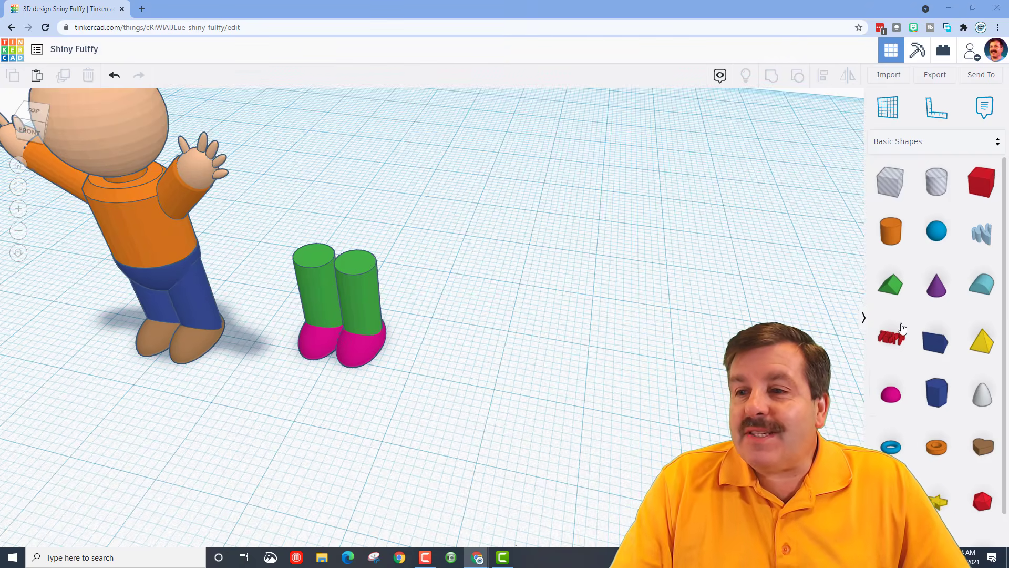
# Add a half sphere beside the legs and size its base to 9.5 wide by 7.9 deep
pyautogui.moveTo(891, 394); pyautogui.dragTo(538, 350)
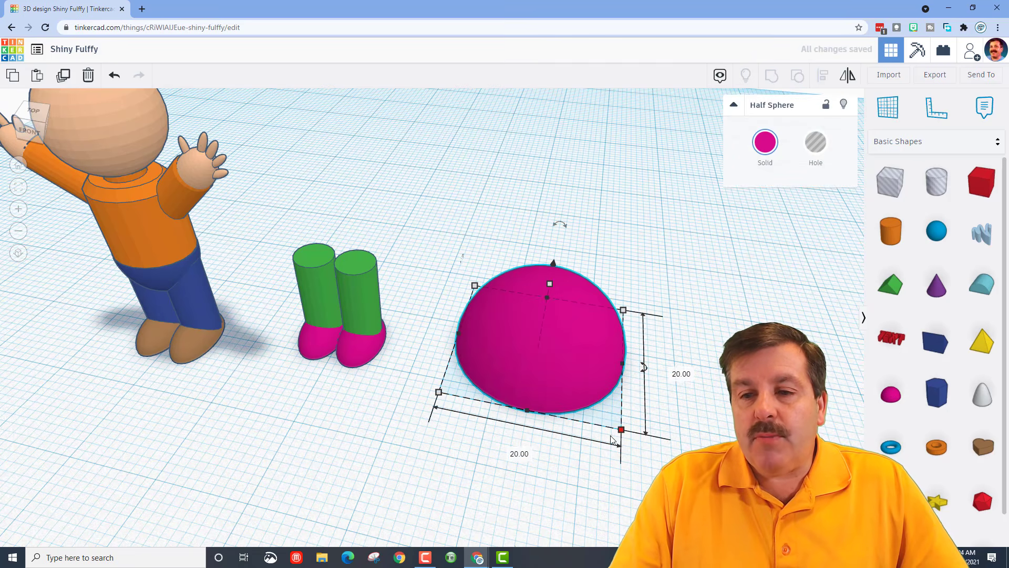
pyautogui.click(519, 455)
pyautogui.write('9.5')
pyautogui.press('Return')
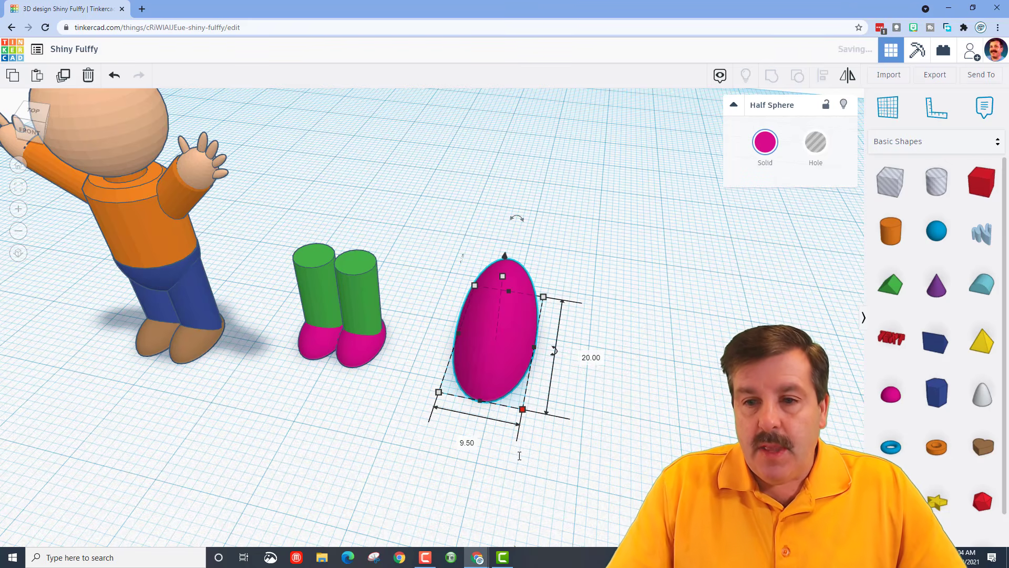
pyautogui.click(593, 361)
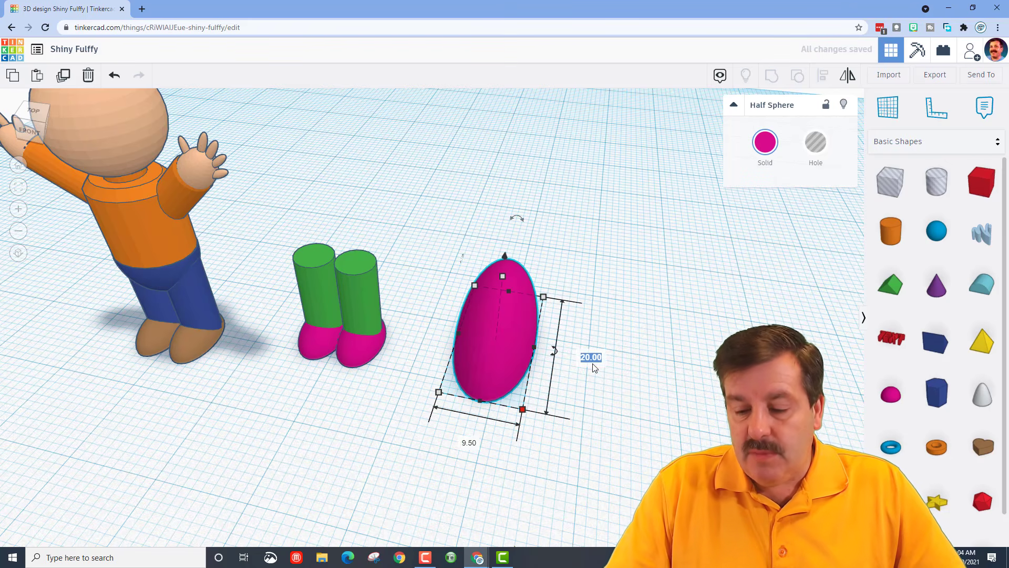
pyautogui.write('7.9')
pyautogui.press('Return')
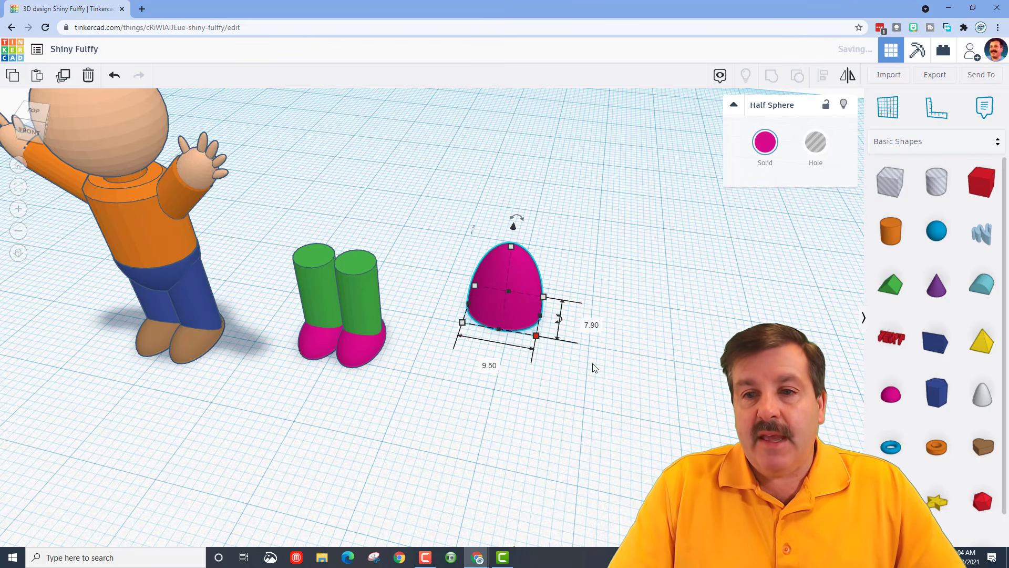
# Set the new half sphere's height to 5.8 and mirror it vertically so its flat face points up
pyautogui.click(512, 248)
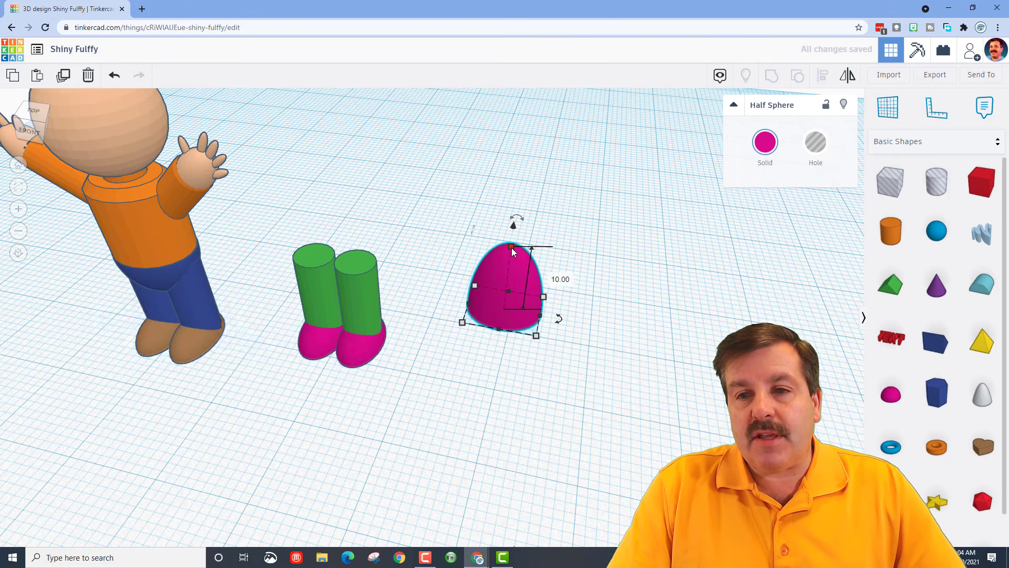
pyautogui.click(560, 279)
pyautogui.write('5')
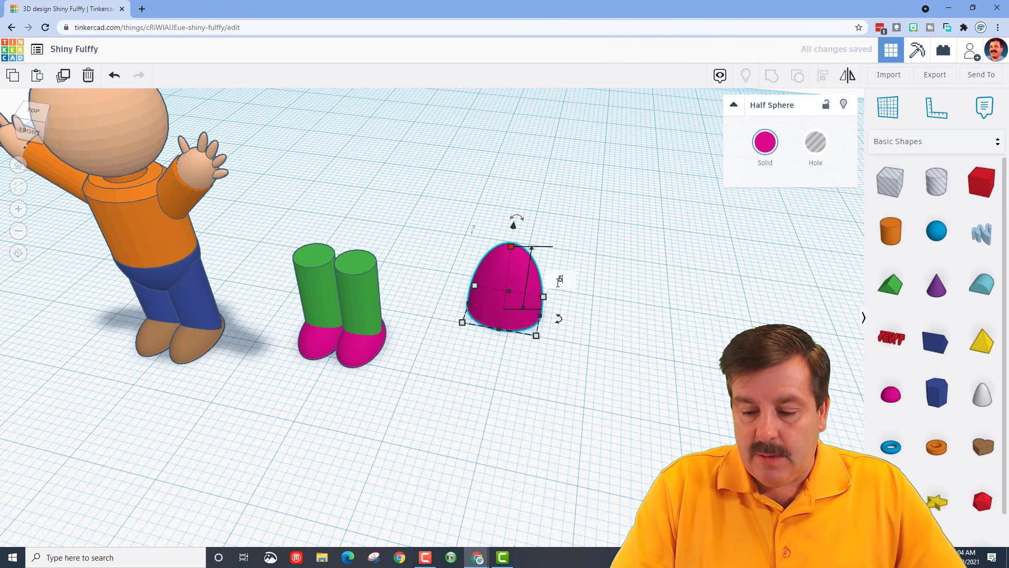
pyautogui.write('.8')
pyautogui.press('Return')
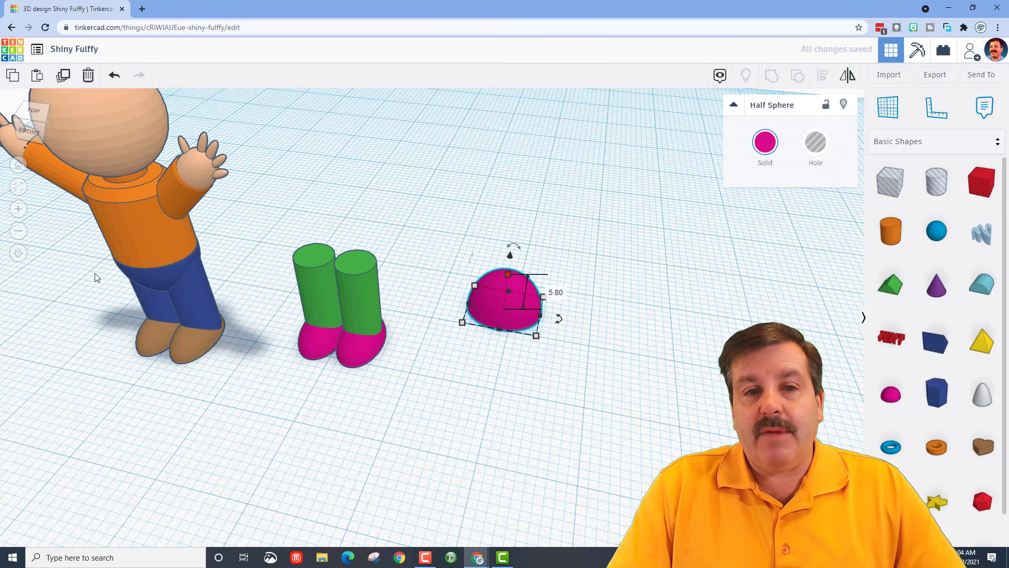
pyautogui.click(848, 75)
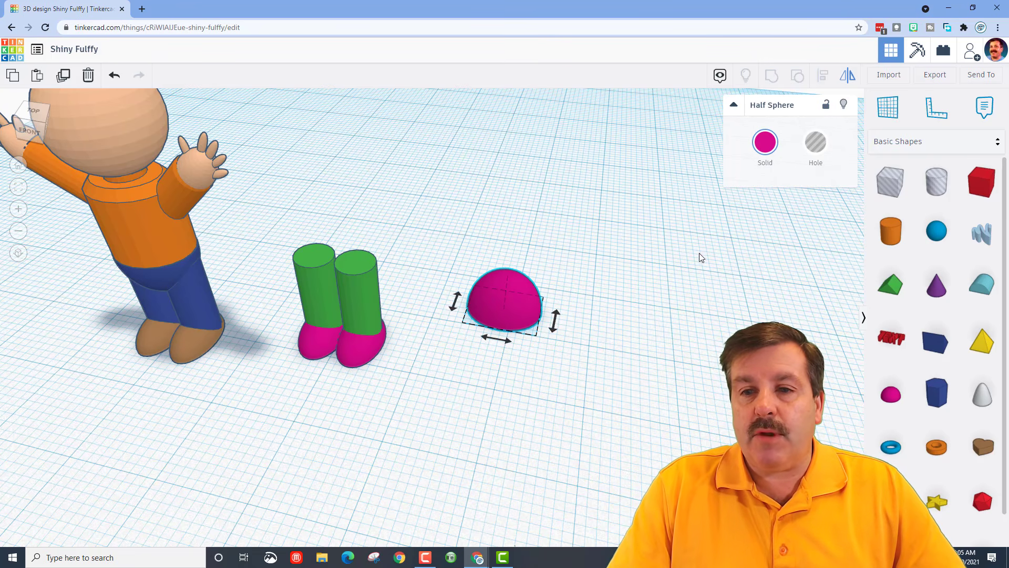
pyautogui.click(42, 126)
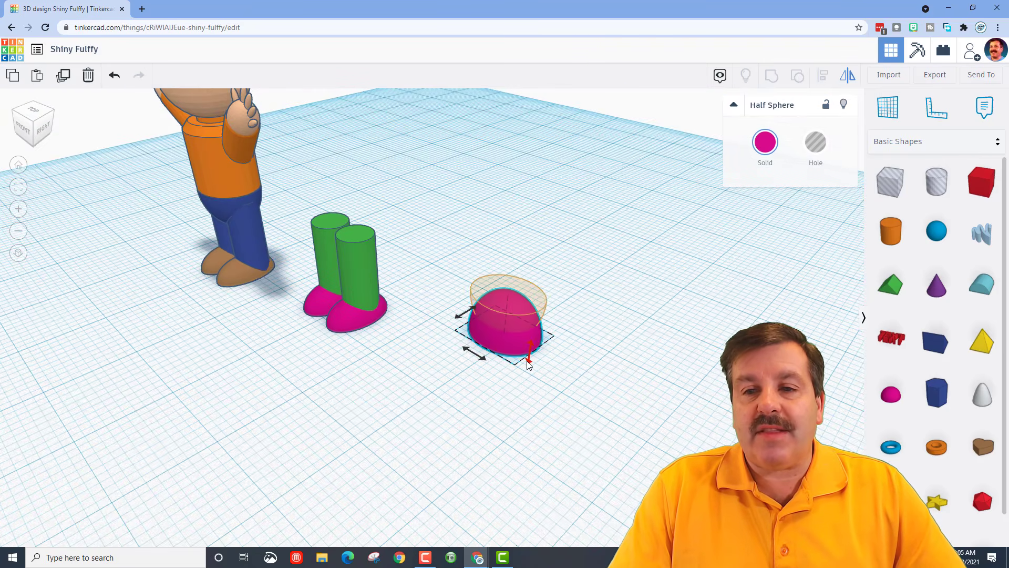
pyautogui.click(528, 363)
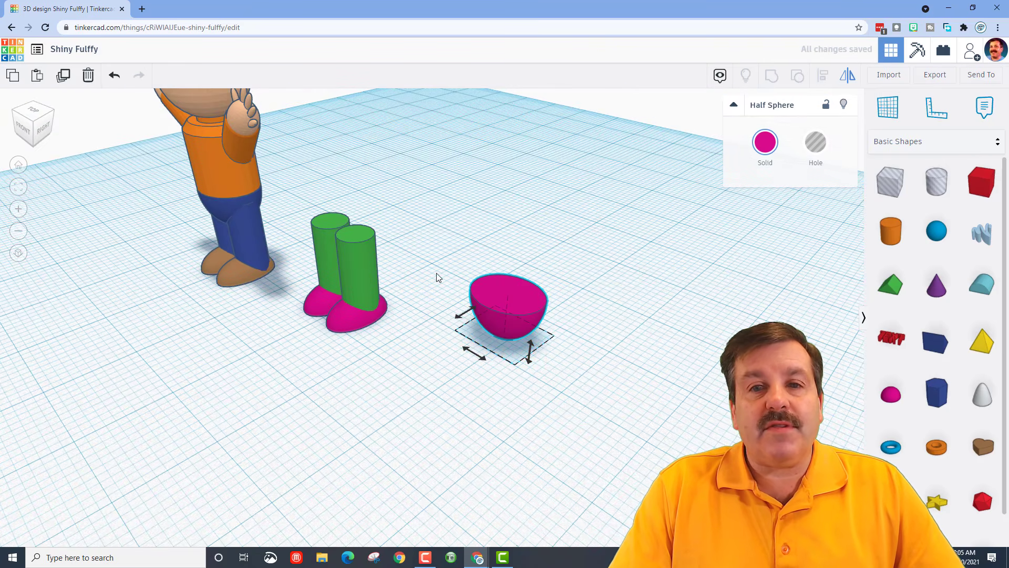
# Move the upturned half sphere over the legs and raise it to their tops as the hips
pyautogui.moveTo(490, 296); pyautogui.dragTo(334, 274)
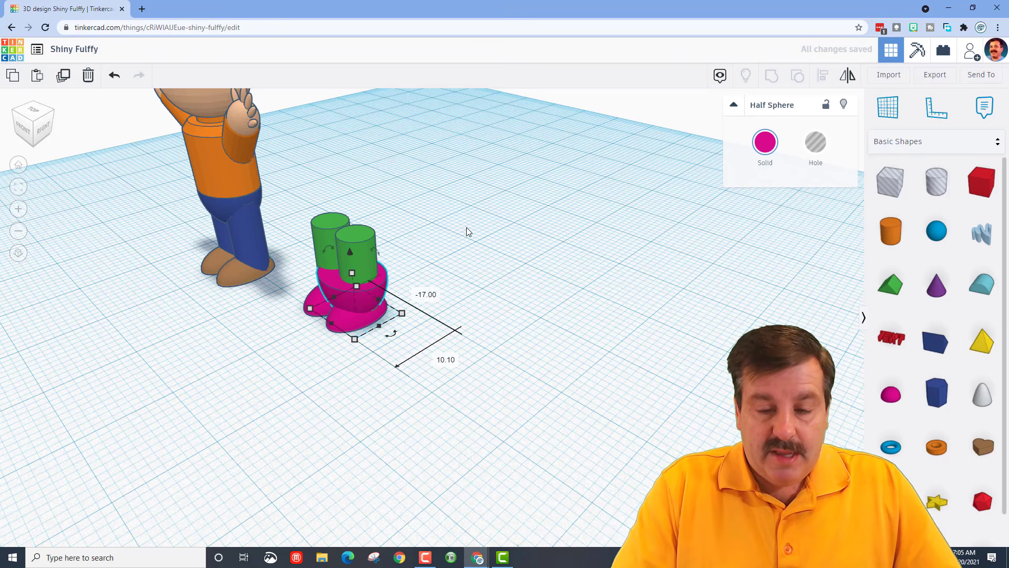
pyautogui.hotkey('ctrl', 'Up')
pyautogui.hotkey('ctrl', 'Up')
pyautogui.hotkey('ctrl', 'Up')
pyautogui.hotkey('ctrl', 'Up')
pyautogui.hotkey('ctrl', 'Up')
pyautogui.hotkey('ctrl', 'Up')
pyautogui.hotkey('ctrl', 'Up')
pyautogui.hotkey('ctrl', 'Up')
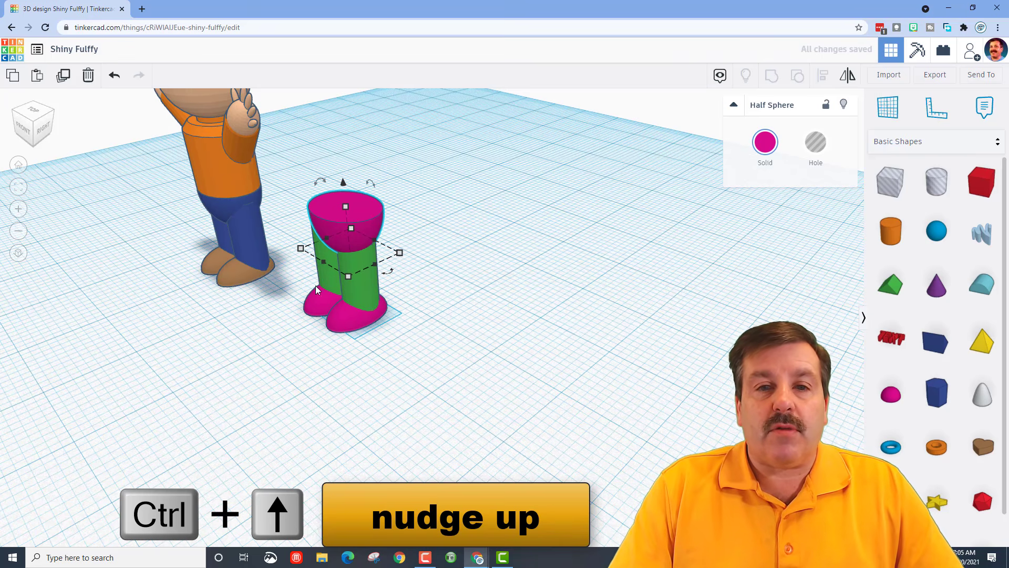
pyautogui.moveTo(337, 288); pyautogui.dragTo(452, 257, button='right')
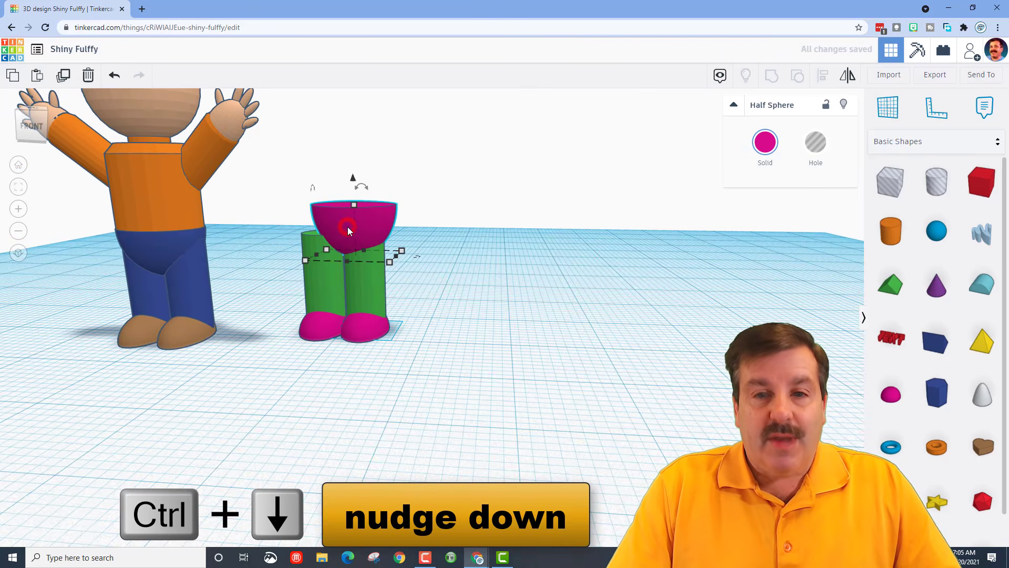
pyautogui.hotkey('ctrl', 'Down')
pyautogui.hotkey('ctrl', 'Down')
pyautogui.hotkey('ctrl', 'Down')
pyautogui.hotkey('ctrl', 'Down')
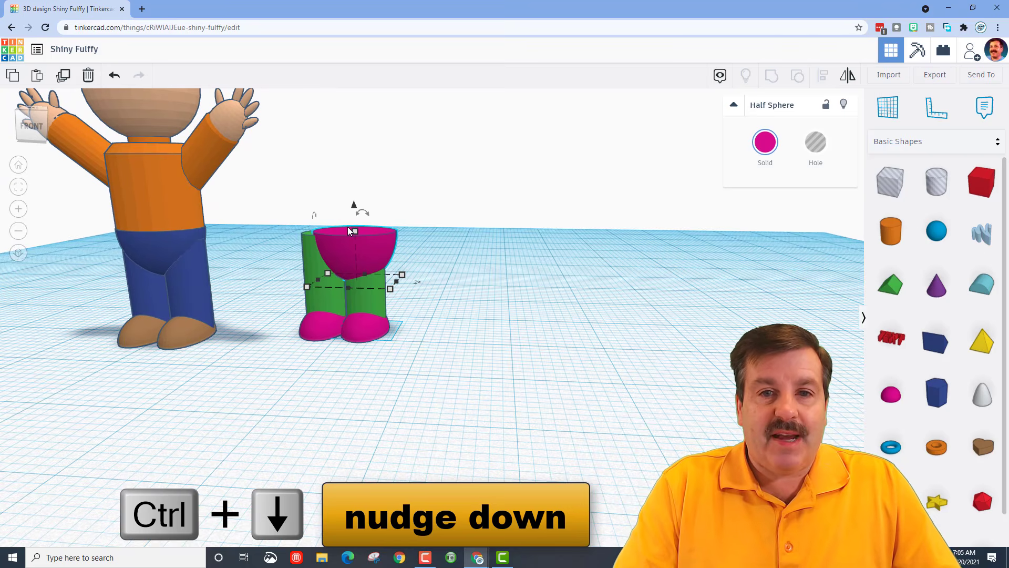
pyautogui.hotkey('ctrl', 'Up')
# Place a temporary workplane on the flat top face of the hip half sphere
pyautogui.moveTo(529, 244); pyautogui.dragTo(532, 247, button='right')
pyautogui.click(892, 125)
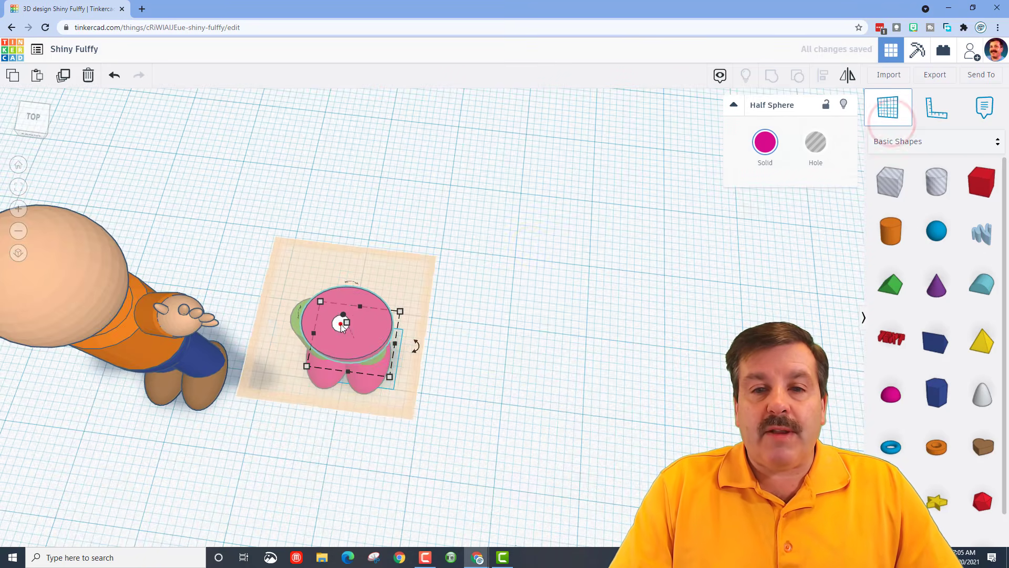
pyautogui.click(341, 321)
pyautogui.moveTo(476, 364); pyautogui.dragTo(487, 289, button='right')
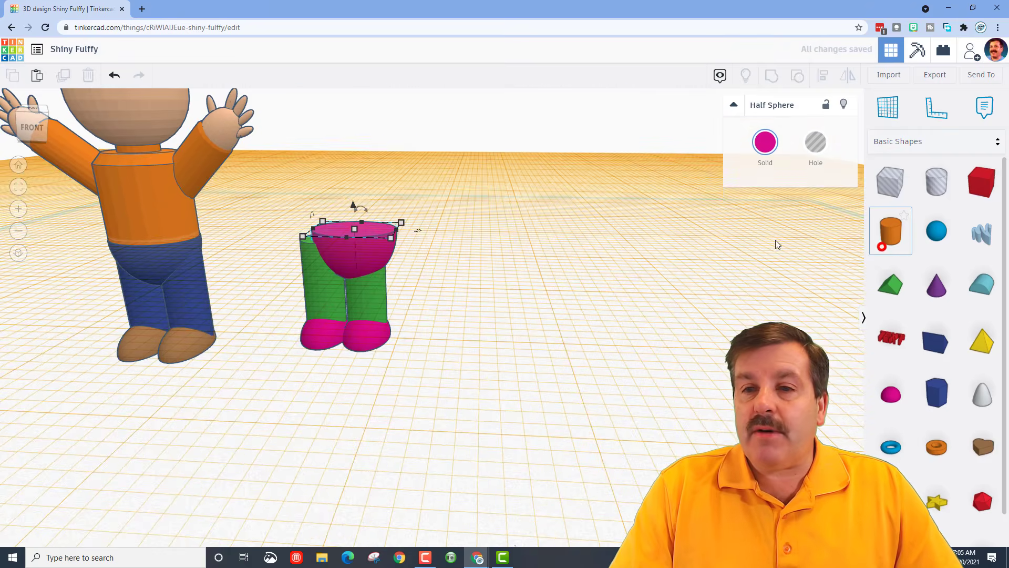
# Add a cylinder on the raised workplane above the hips and set its bevel to 2
pyautogui.moveTo(891, 230); pyautogui.dragTo(370, 229)
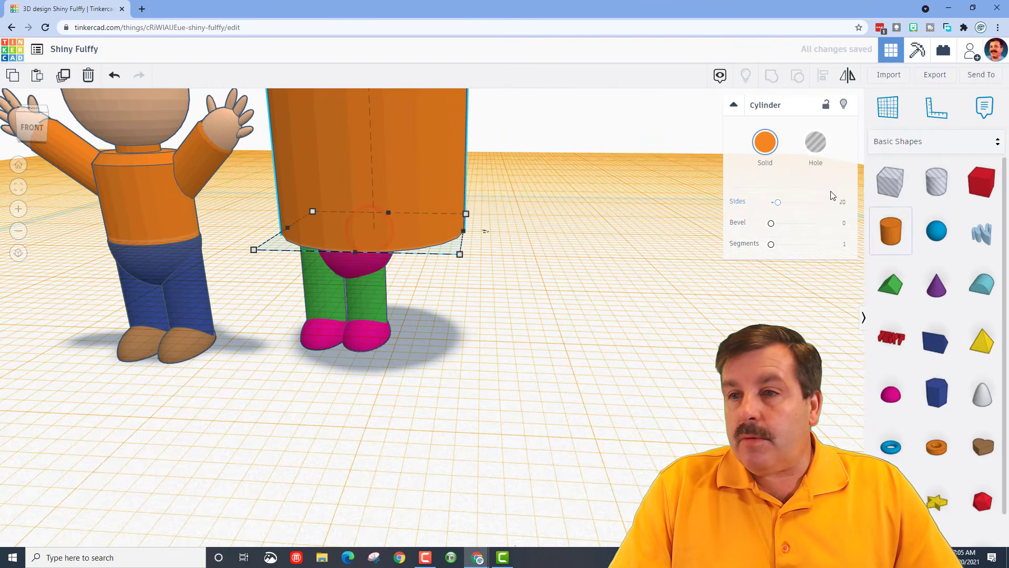
pyautogui.click(844, 229)
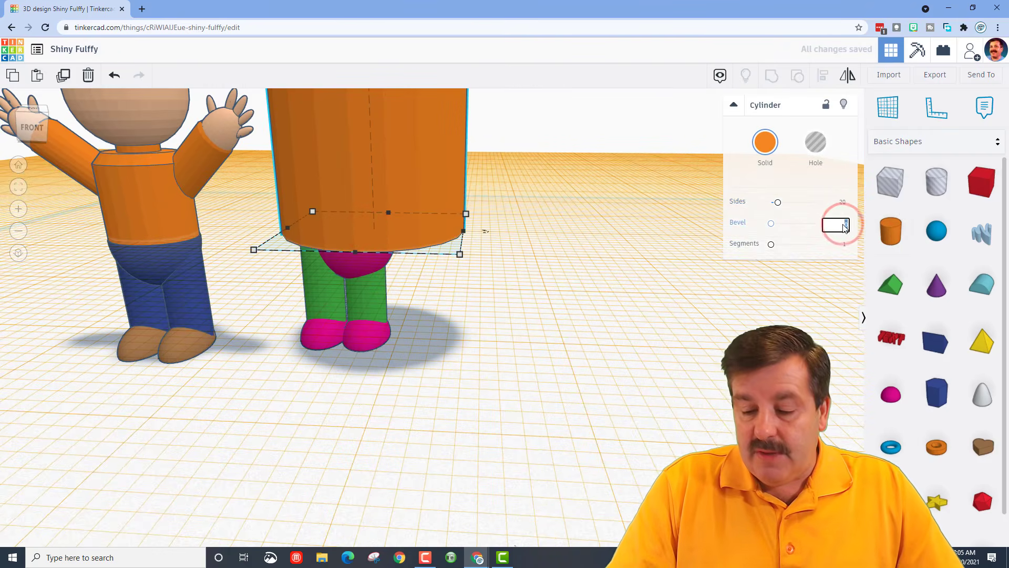
pyautogui.press('f')
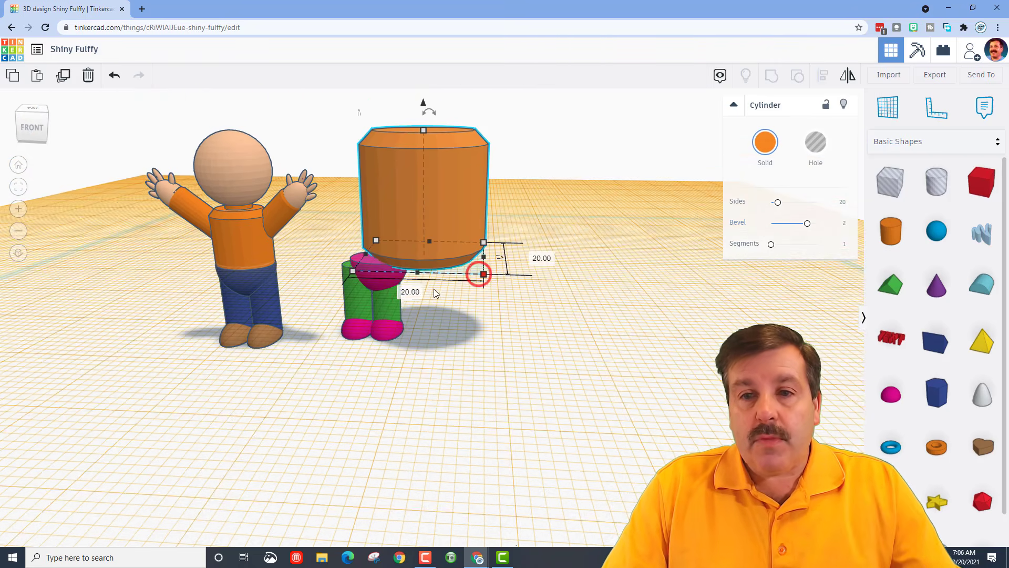
# Size the torso cylinder's base to 9.5 wide by 7.9 deep
pyautogui.click(411, 291)
pyautogui.write('9.5')
pyautogui.press('Return')
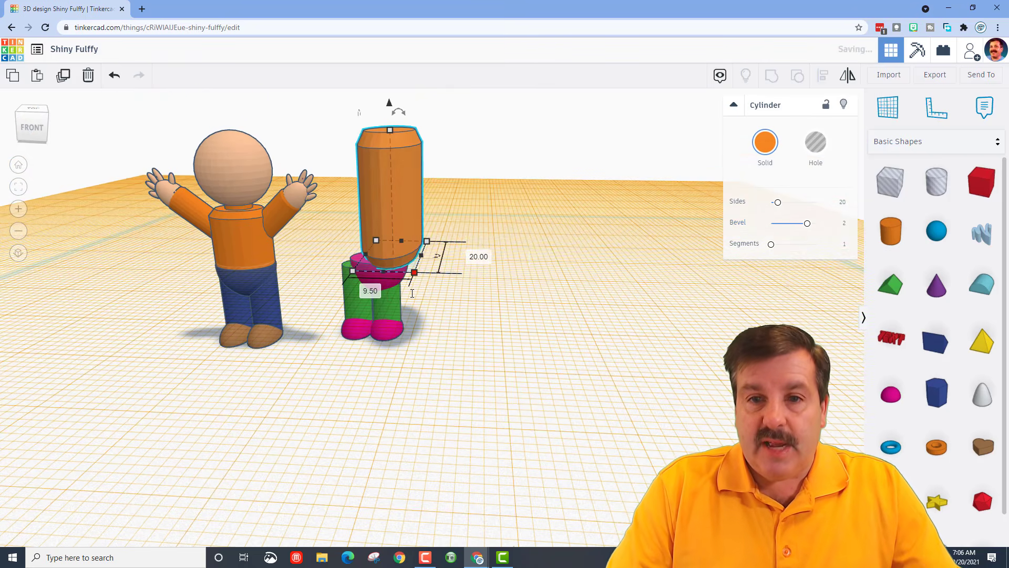
pyautogui.click(479, 256)
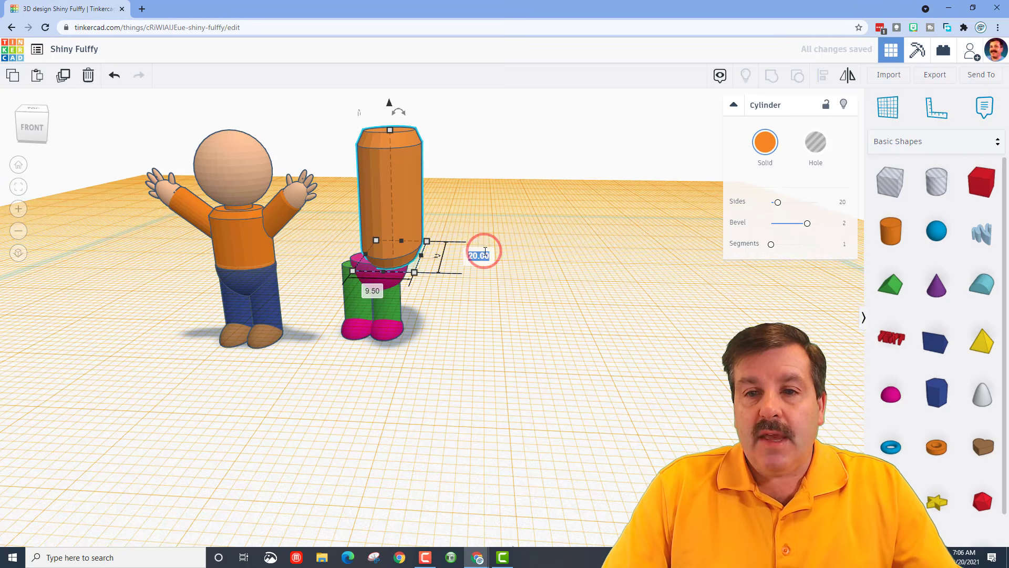
pyautogui.write('7.9')
pyautogui.press('Return')
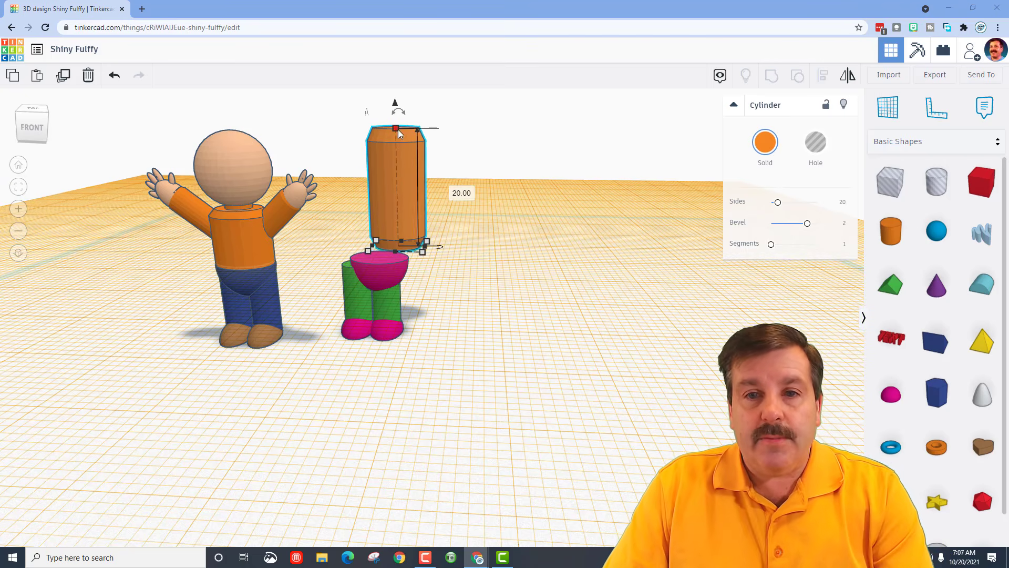
# Set the torso cylinder's height to 10 and return the workplane to the base grid
pyautogui.click(448, 189)
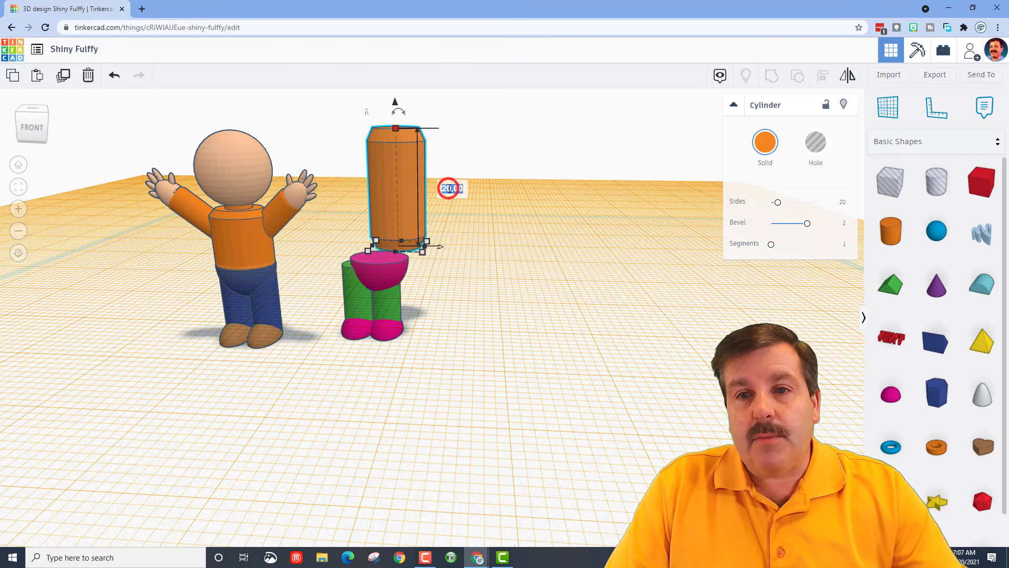
pyautogui.write('10')
pyautogui.press('Return')
pyautogui.click(492, 221)
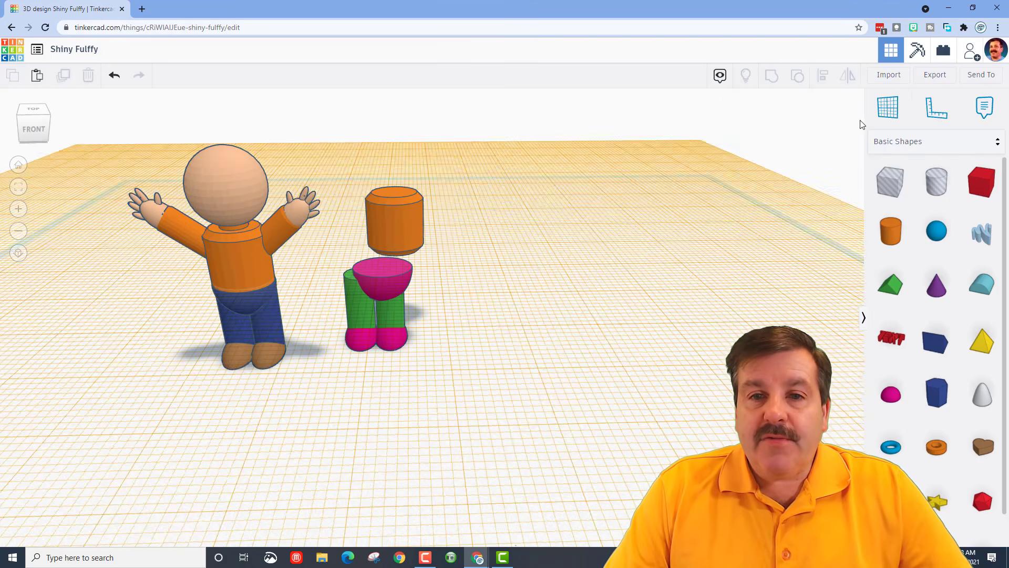
pyautogui.click(889, 107)
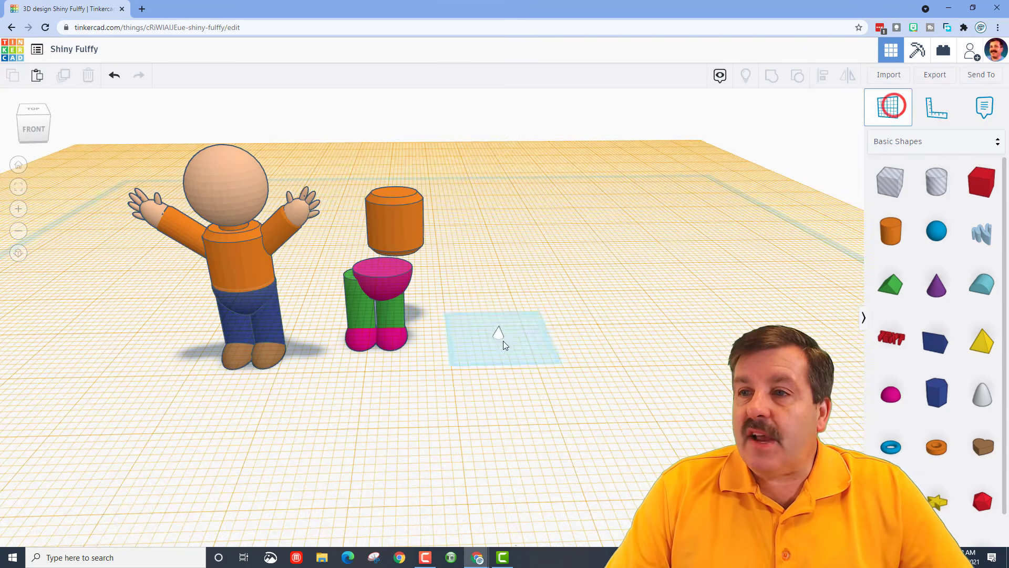
pyautogui.click(503, 340)
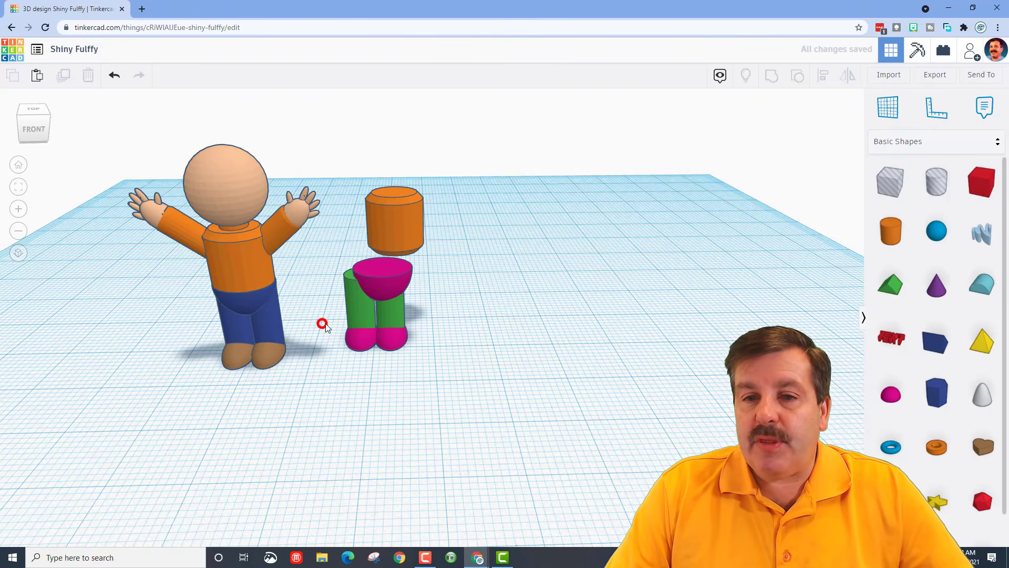
# Group the two legs and feet, and turn on Multicolor for the group to keep the original colours
pyautogui.moveTo(322, 323); pyautogui.dragTo(421, 365)
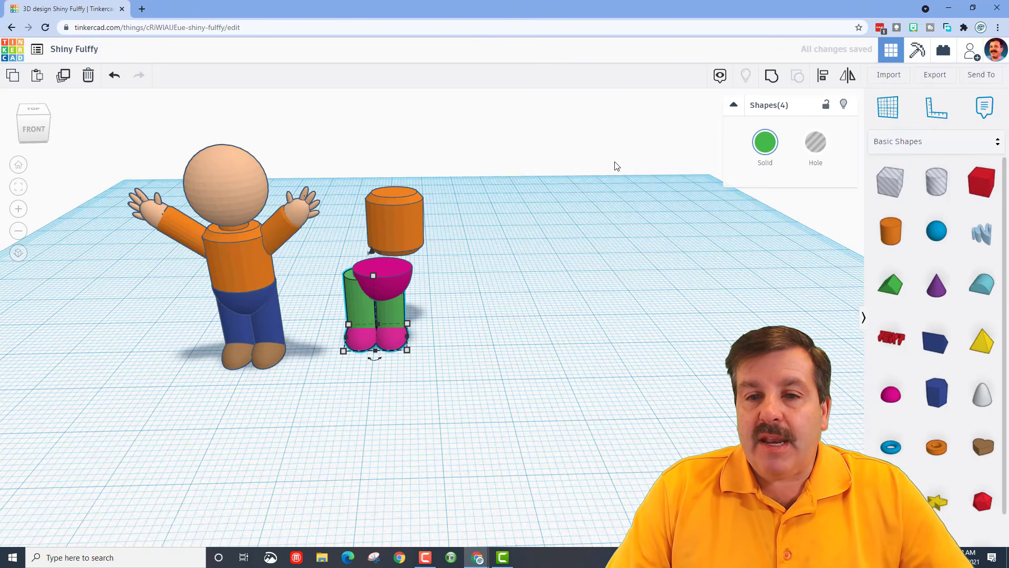
pyautogui.click(771, 75)
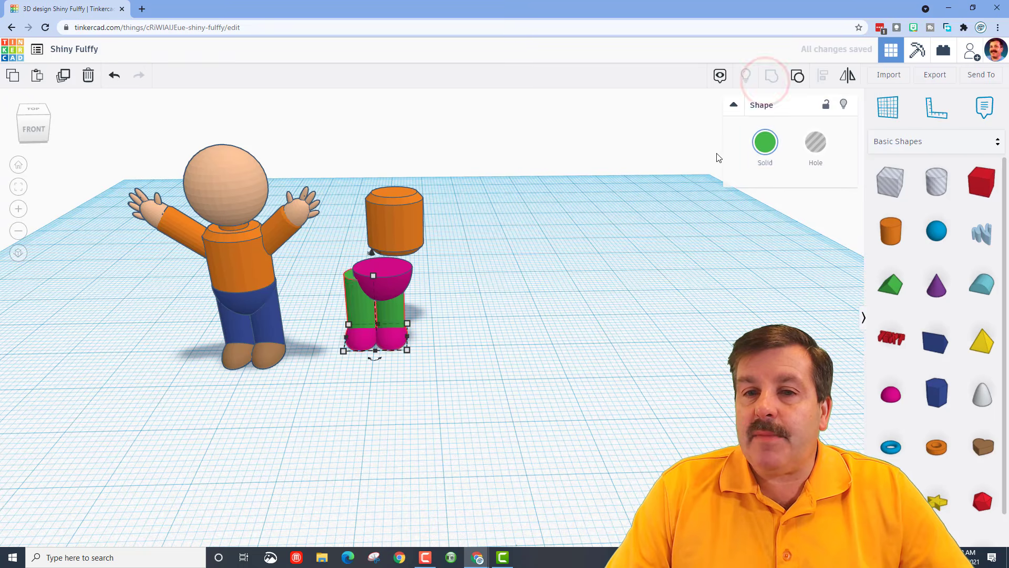
pyautogui.click(766, 162)
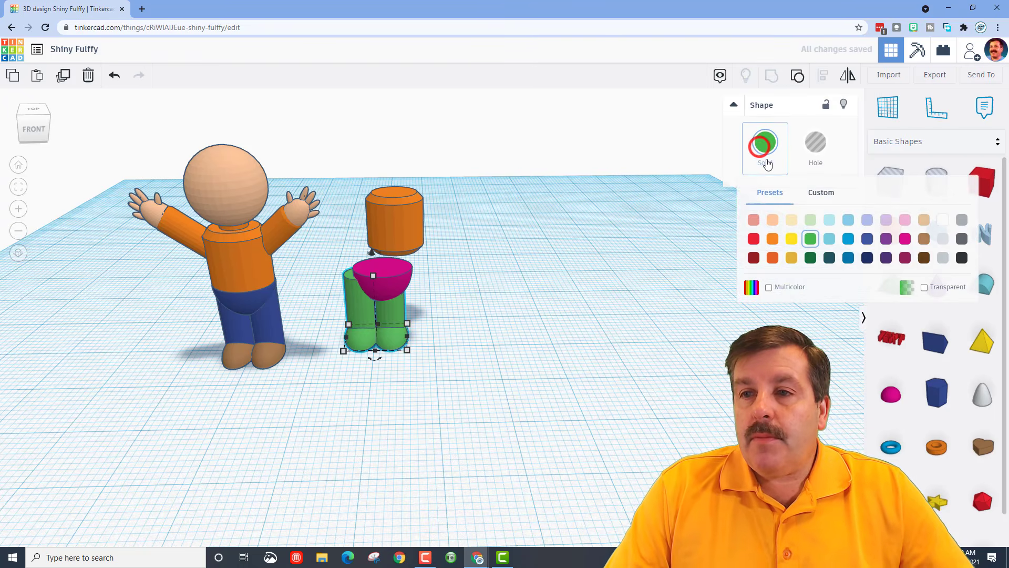
pyautogui.click(768, 287)
pyautogui.click(558, 382)
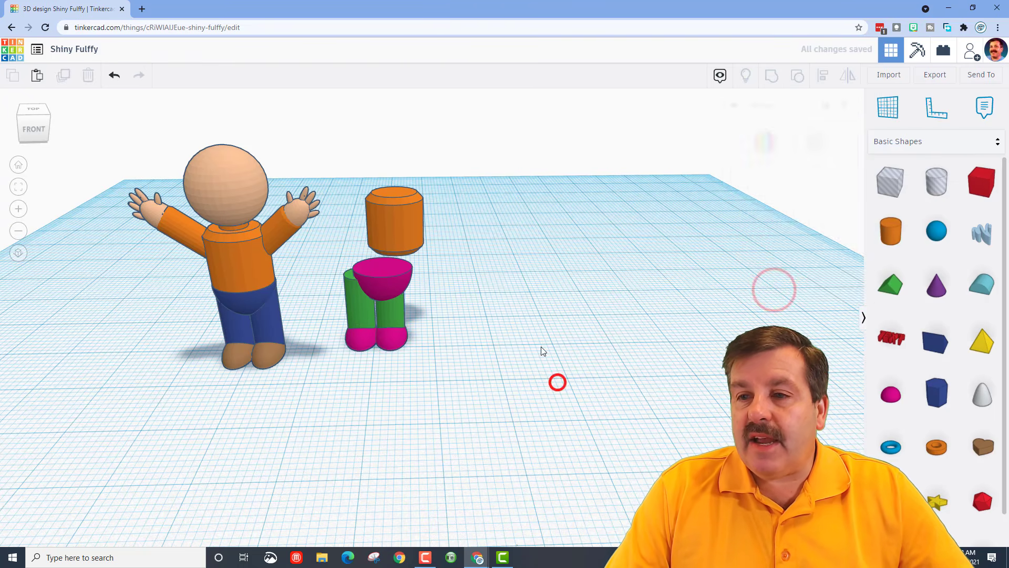
# Align the leg group, hips and torso on their centres, both left-to-right and front-to-back
pyautogui.moveTo(341, 229); pyautogui.dragTo(441, 326)
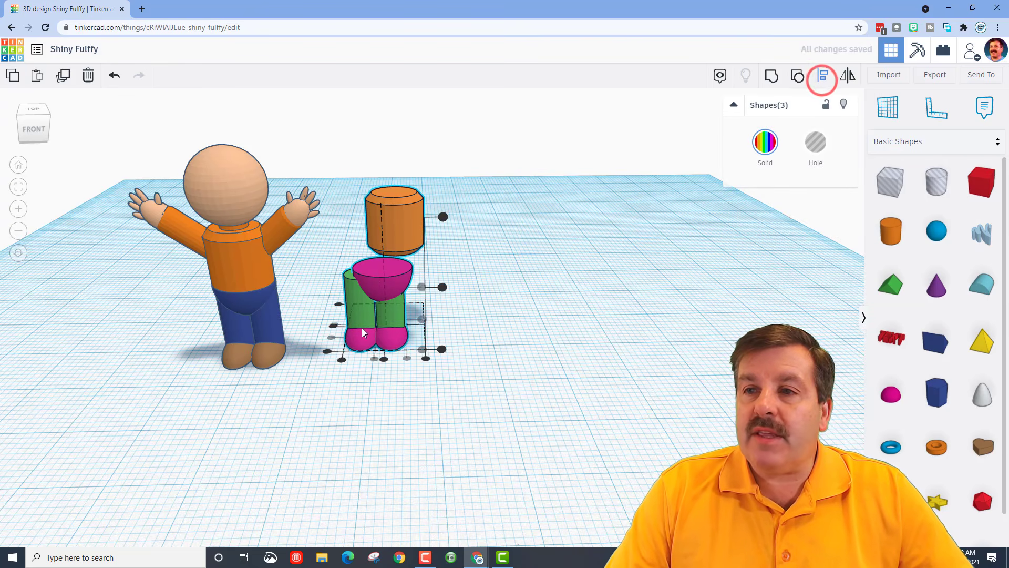
pyautogui.click(376, 360)
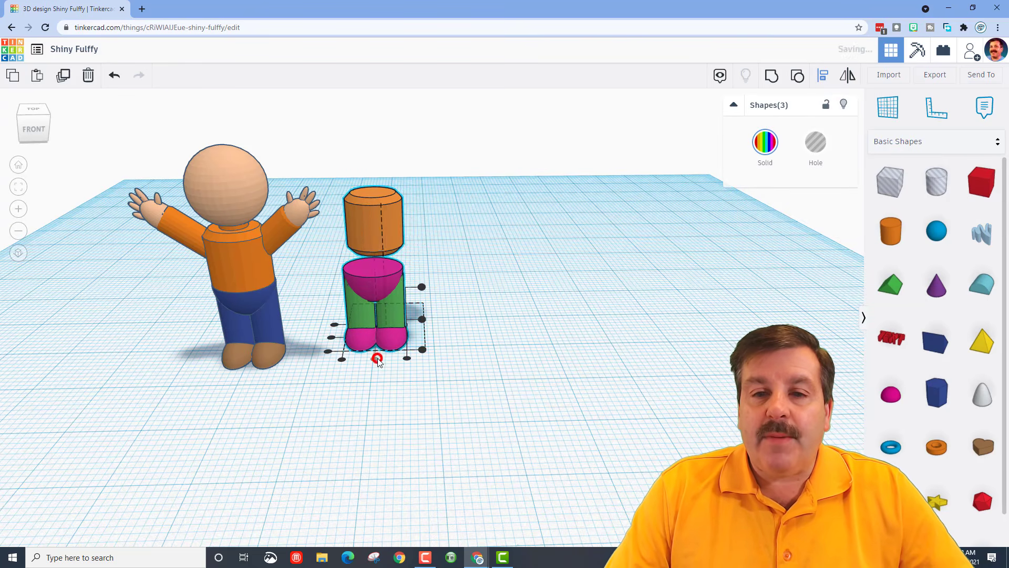
pyautogui.click(329, 337)
pyautogui.click(476, 356)
# Lower the torso cylinder so that it rests on the hips
pyautogui.moveTo(651, 317); pyautogui.dragTo(355, 234, button='right')
pyautogui.click(355, 234)
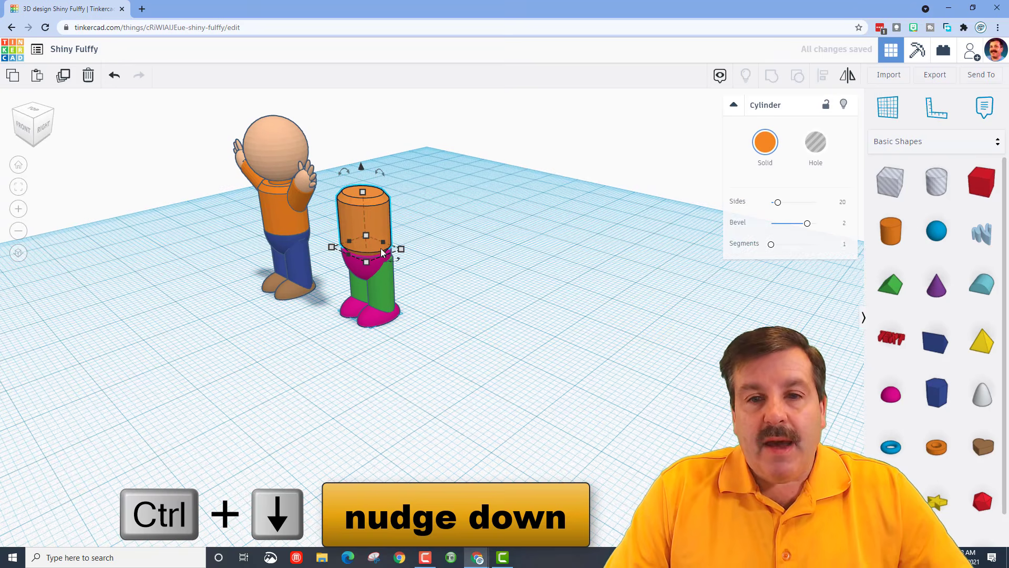
pyautogui.hotkey('ctrl', 'Down')
pyautogui.scroll(3, 374, 297)
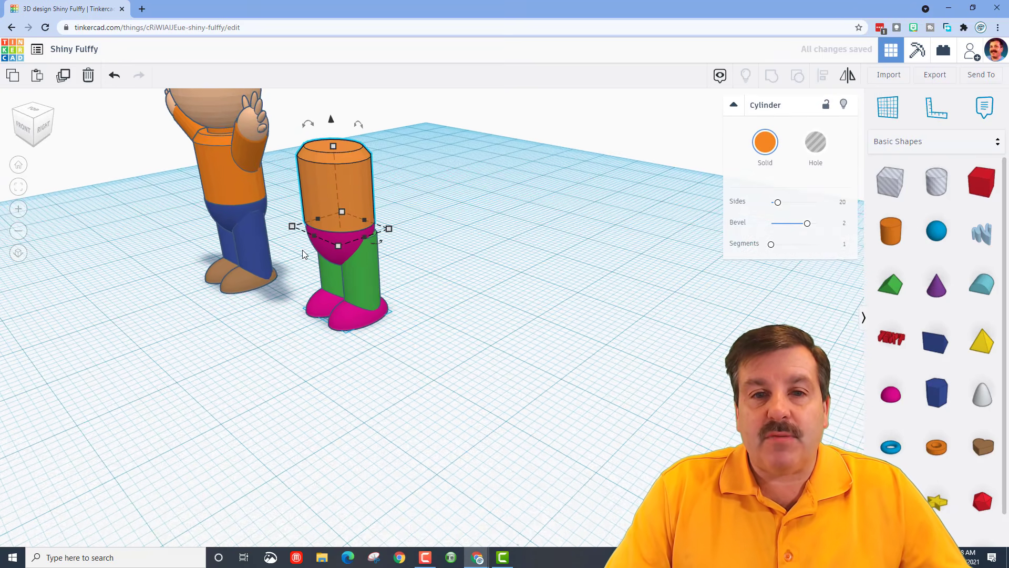
# Shift the hips and torso together in small increments to line up with the legs, and lower them slightly into the legs
pyautogui.keyDown('shift'); pyautogui.click(334, 254); pyautogui.keyUp('shift')
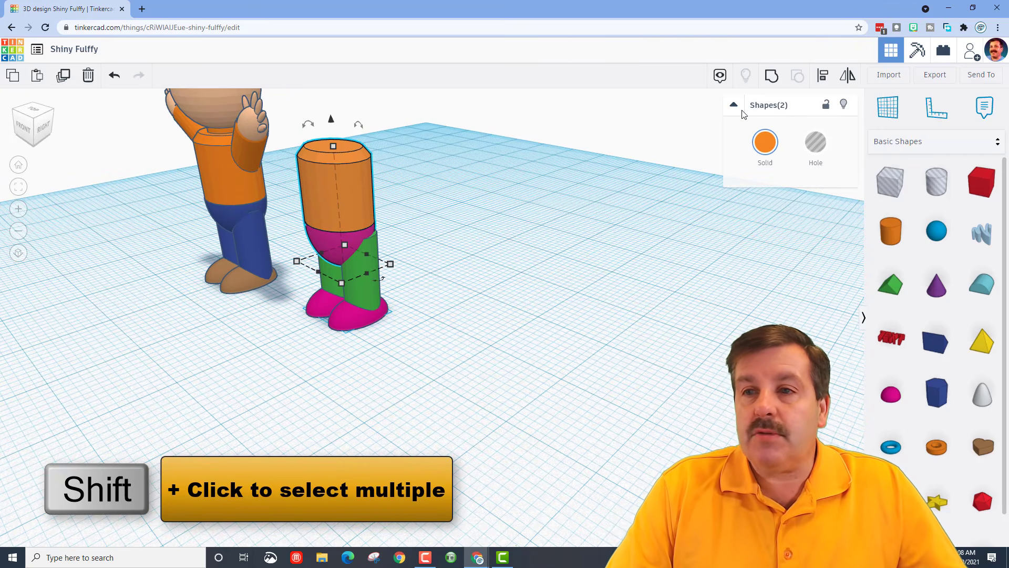
pyautogui.press('Right')
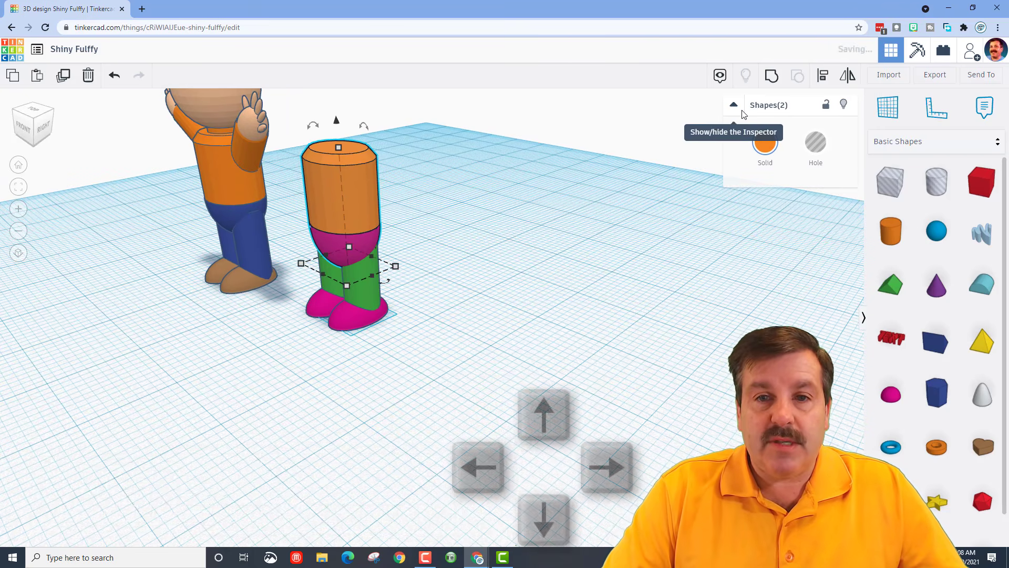
pyautogui.press('Up')
pyautogui.press('Up')
pyautogui.moveTo(455, 90); pyautogui.dragTo(430, 313, button='right')
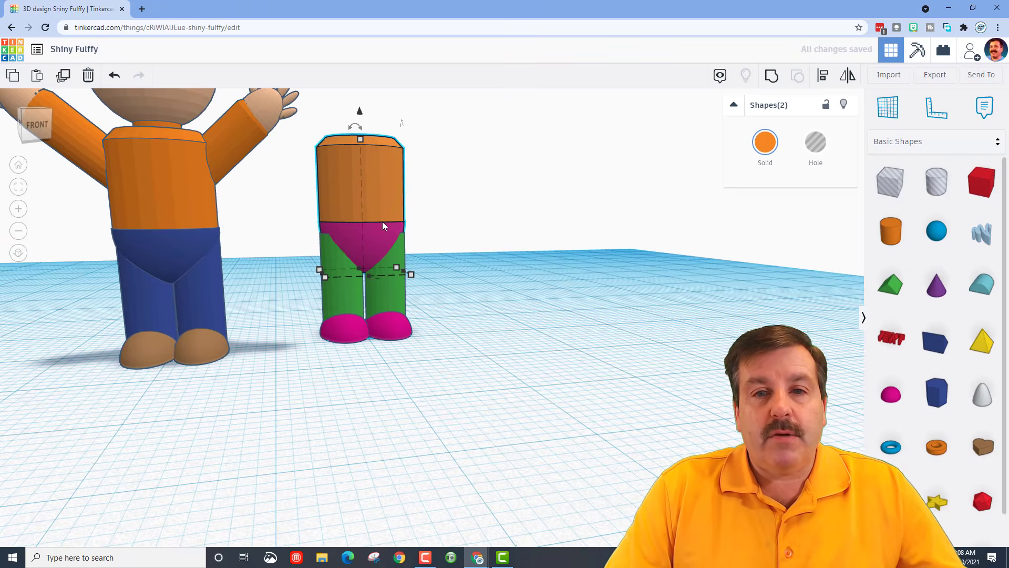
pyautogui.hotkey('ctrl', 'Down')
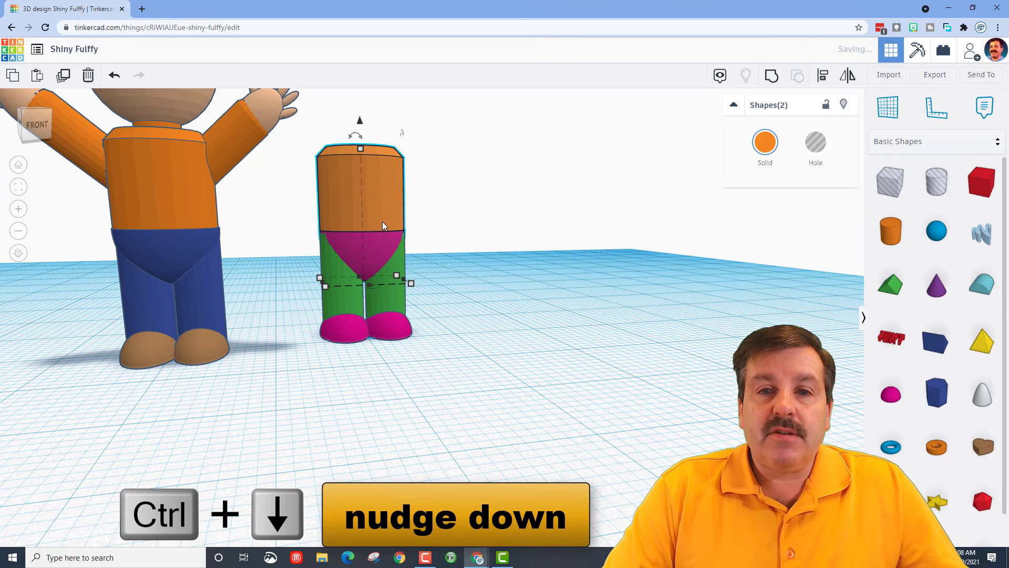
pyautogui.moveTo(681, 275); pyautogui.dragTo(223, 371, button='right')
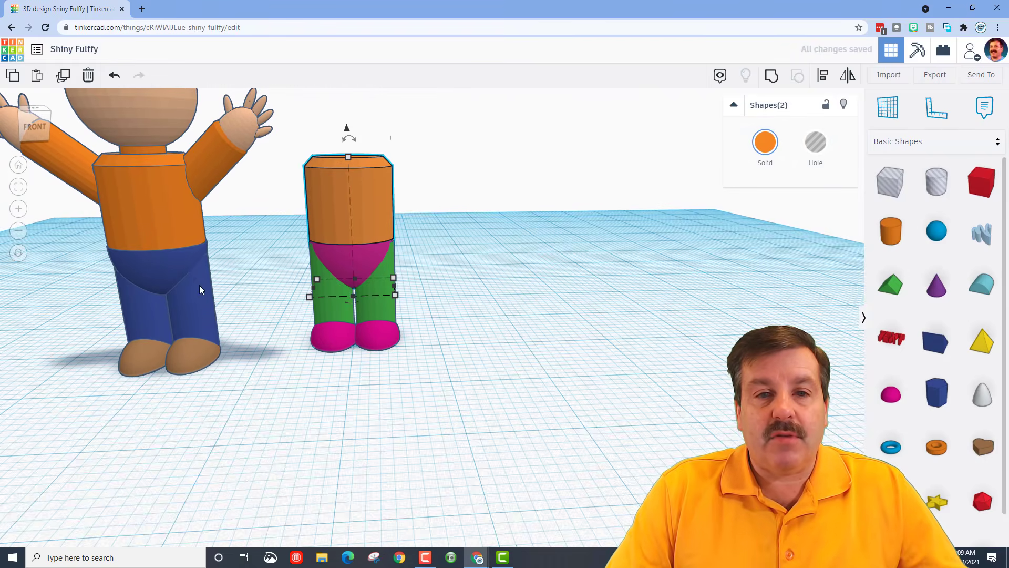
pyautogui.moveTo(549, 305); pyautogui.dragTo(364, 269, button='right')
pyautogui.click(471, 250)
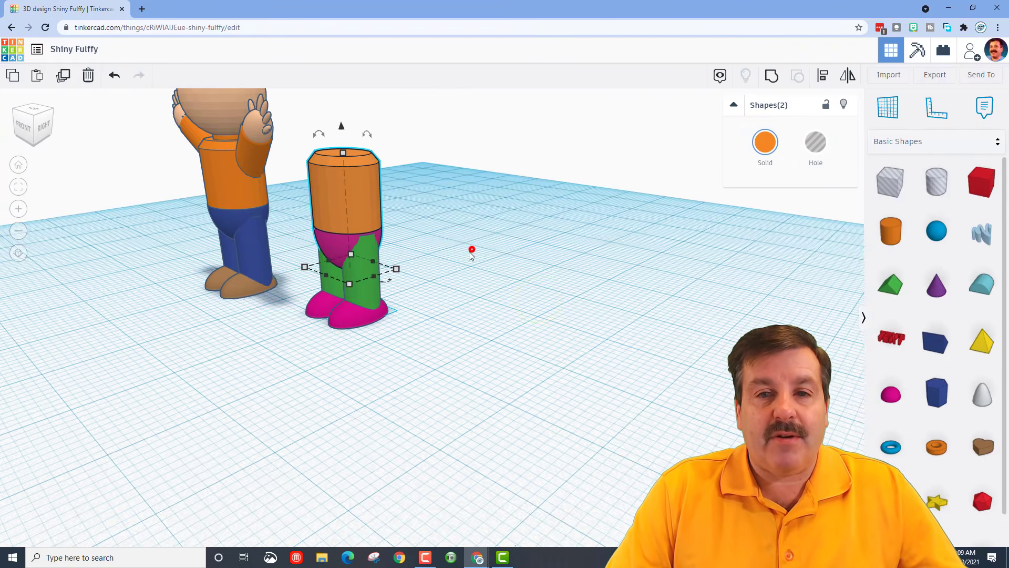
# Recolour the hips half sphere with a custom green, hex 2ab52d, to match the legs
pyautogui.click(339, 244)
pyautogui.click(765, 143)
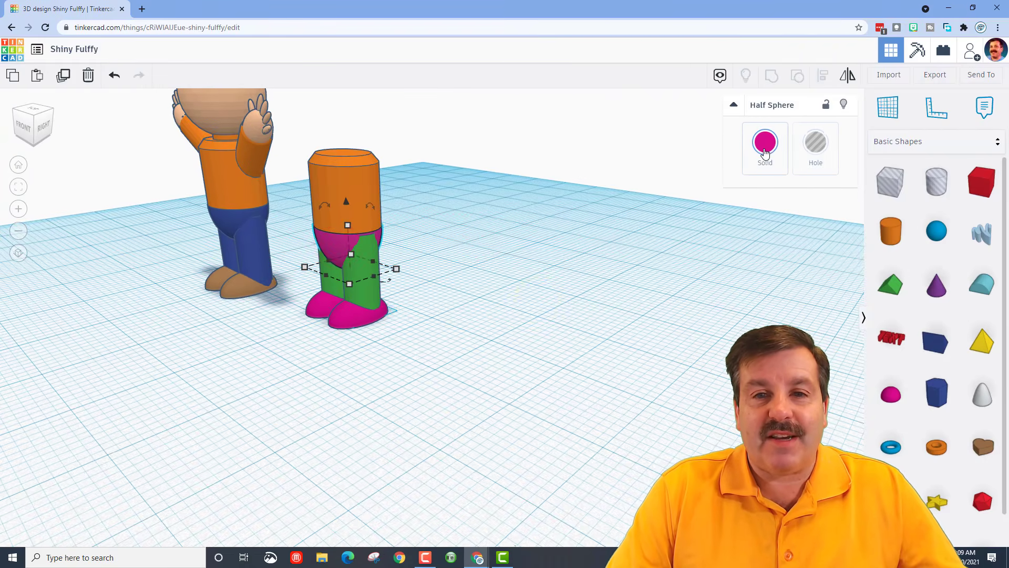
pyautogui.click(812, 237)
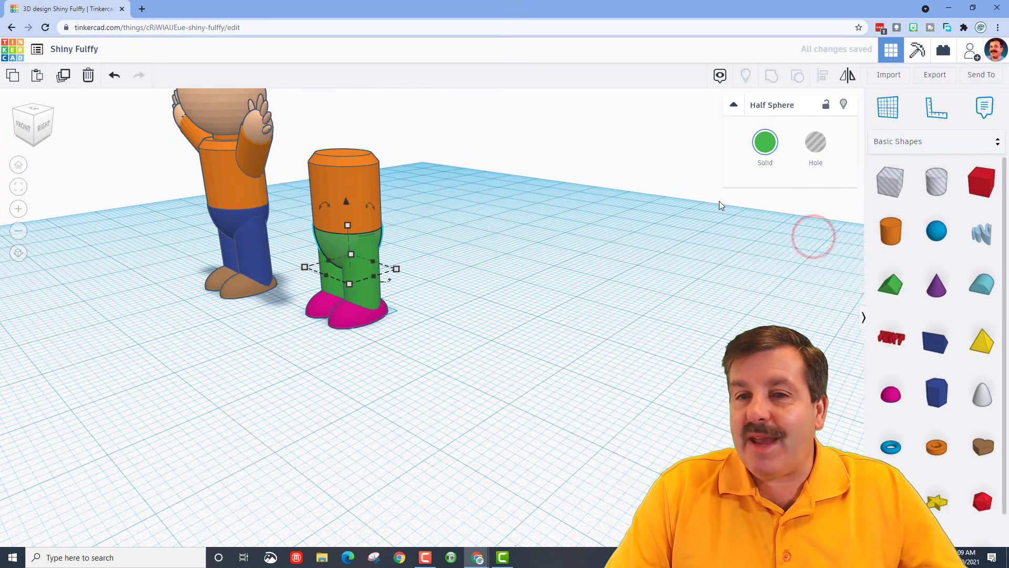
pyautogui.click(771, 143)
pyautogui.click(820, 192)
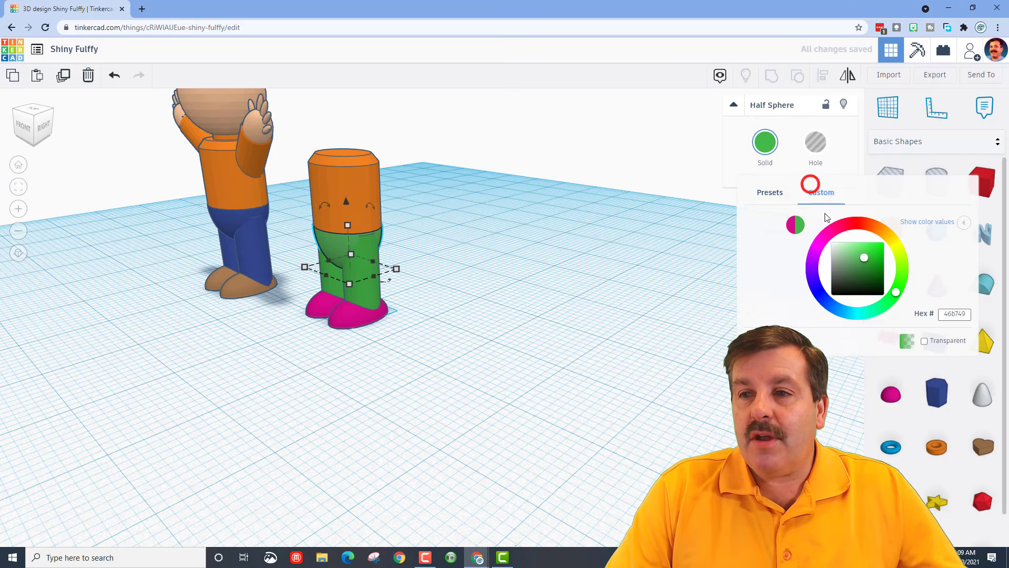
pyautogui.click(865, 269)
pyautogui.moveTo(873, 271); pyautogui.dragTo(872, 261)
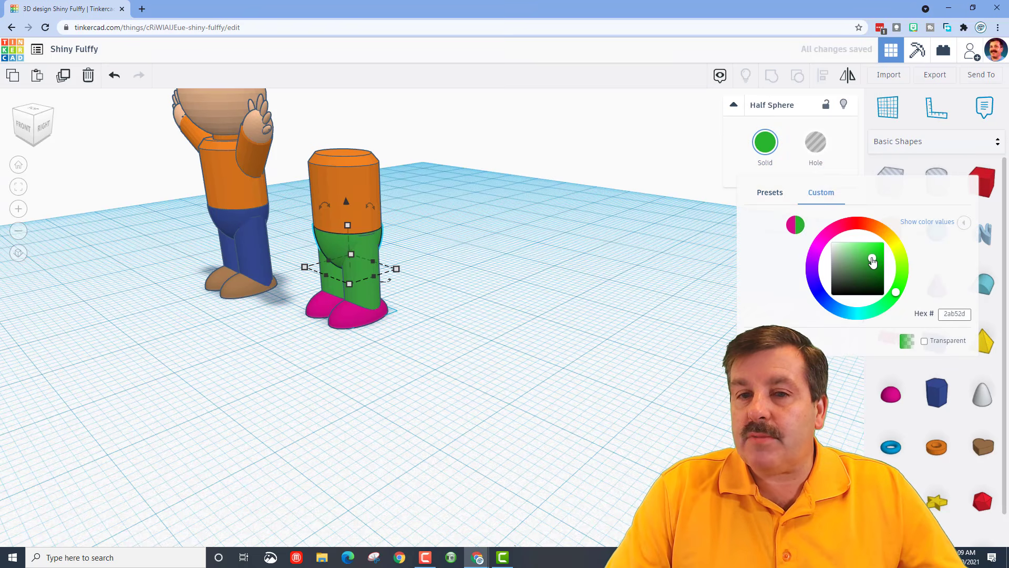
pyautogui.click(652, 283)
pyautogui.moveTo(367, 264); pyautogui.dragTo(392, 230, button='right')
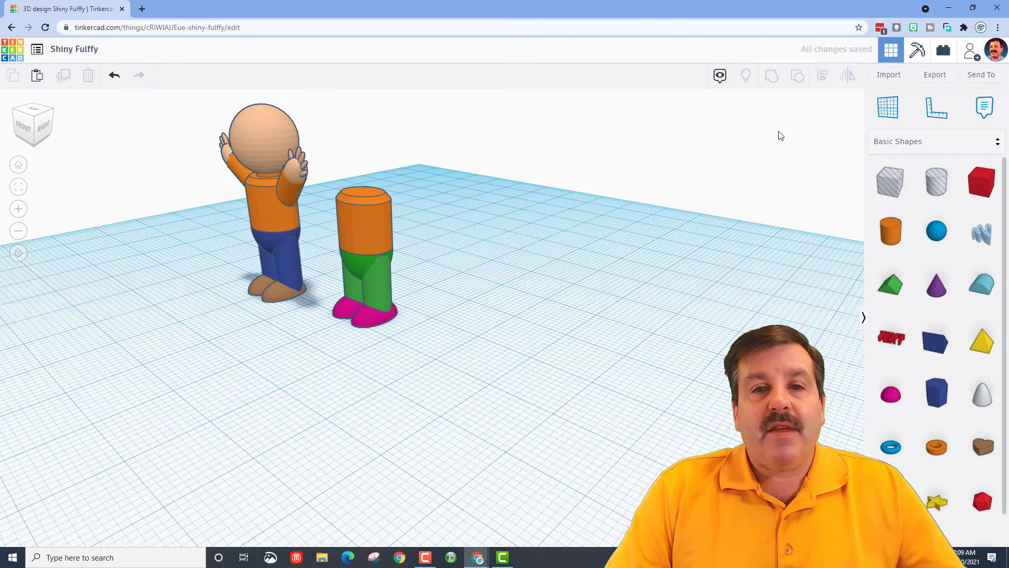
# Set the workplane on the torso's top face and add a cylinder there for the neck
pyautogui.click(888, 107)
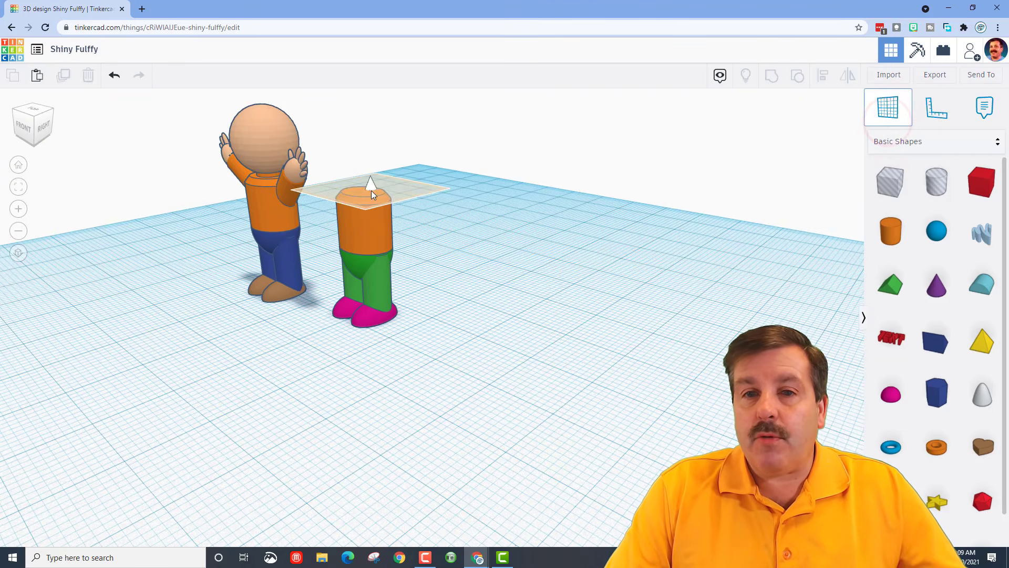
pyautogui.click(371, 190)
pyautogui.moveTo(876, 231); pyautogui.dragTo(379, 188)
pyautogui.scroll(-3, 385, 187)
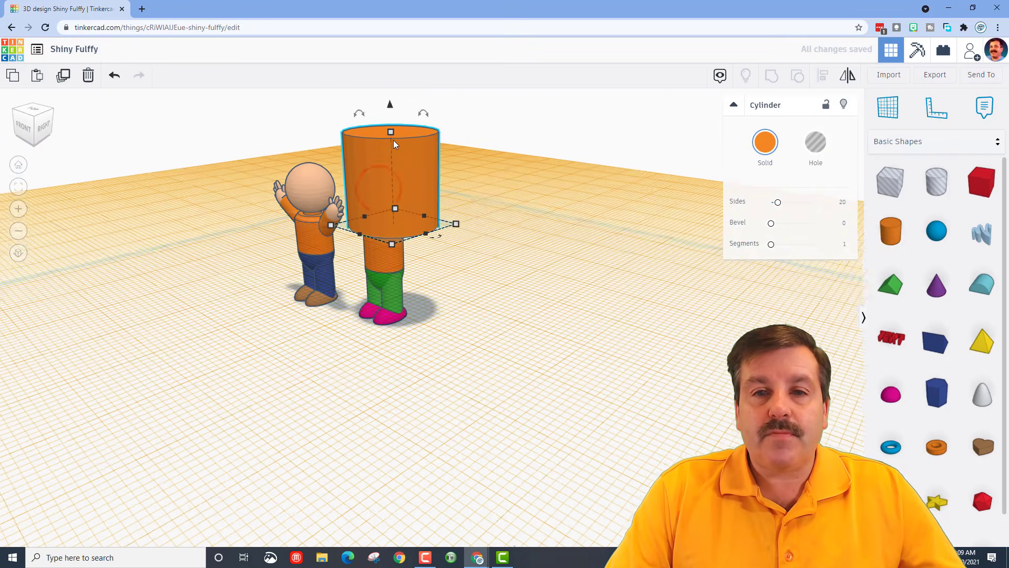
# Scale the neck cylinder proportionally down to a height of 4 and set its bevel to 2
pyautogui.moveTo(391, 132)
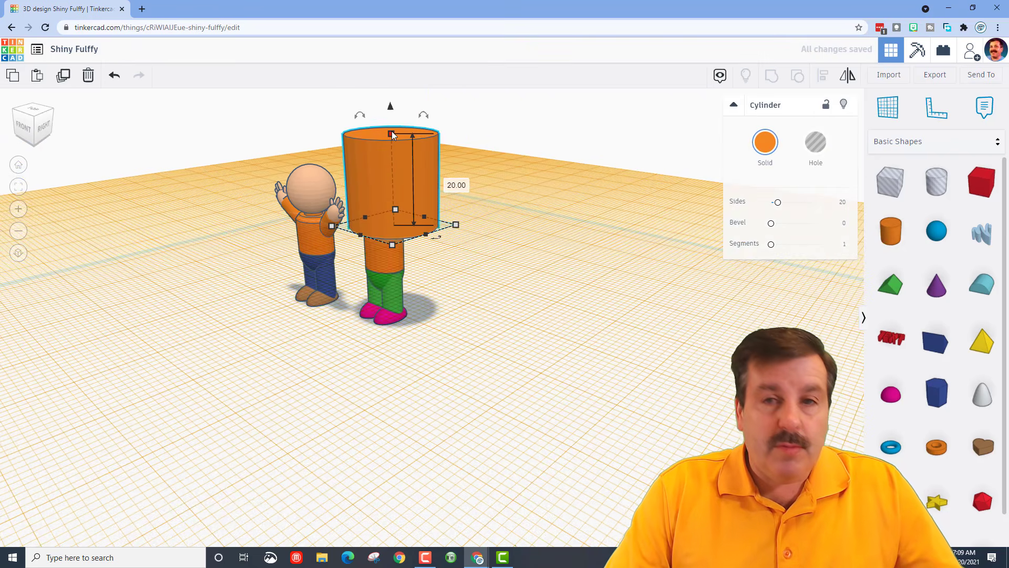
pyautogui.keyDown('shift'); pyautogui.moveTo(392, 134); pyautogui.dragTo(392, 167); pyautogui.keyUp('shift')
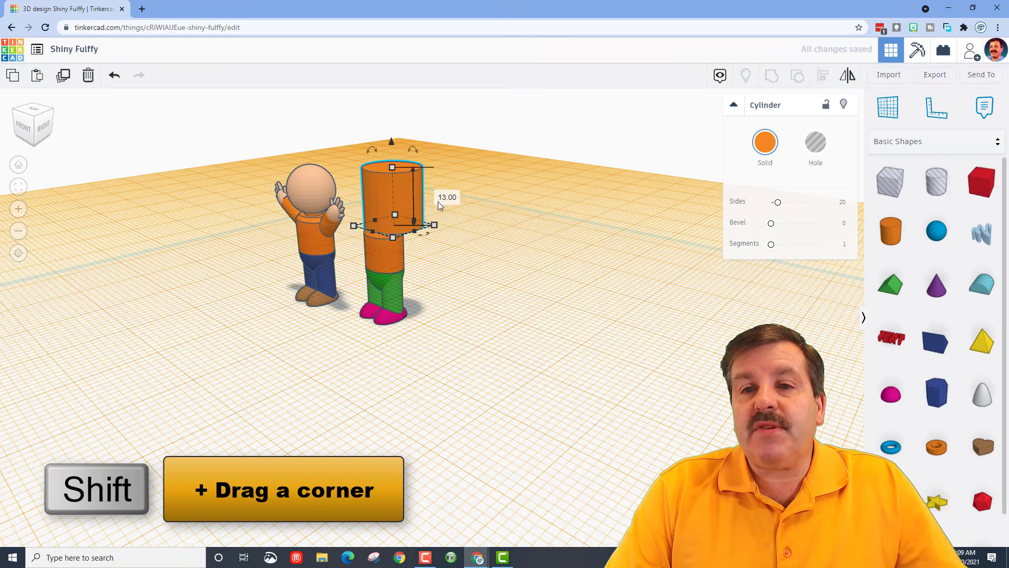
pyautogui.click(440, 199)
pyautogui.write('4')
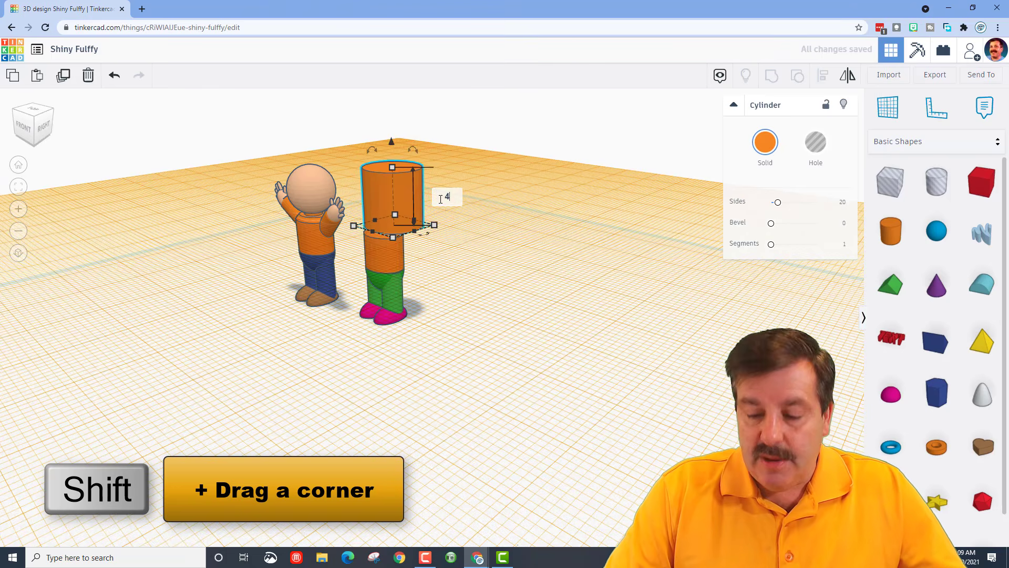
pyautogui.press('Return')
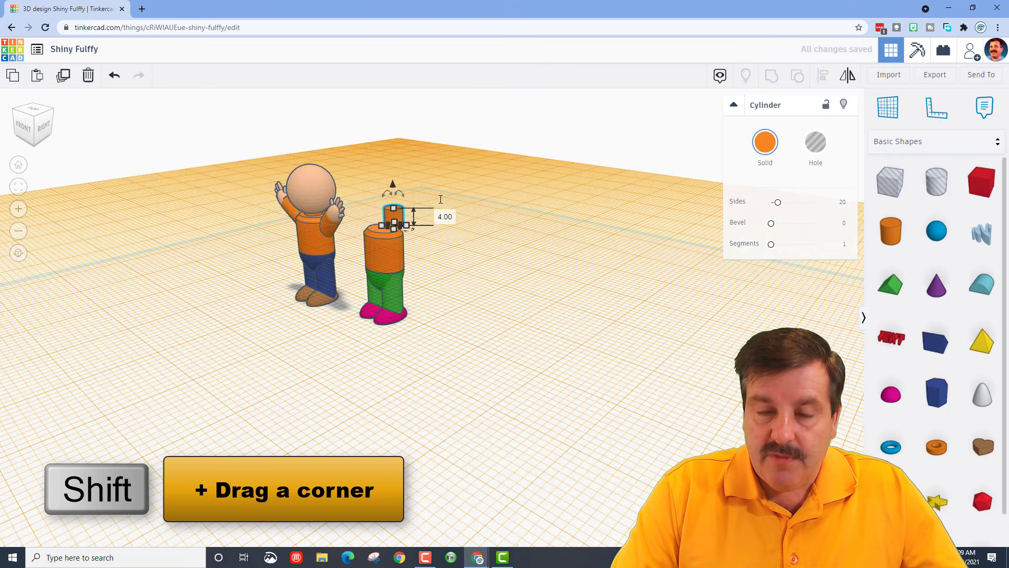
pyautogui.click(845, 224)
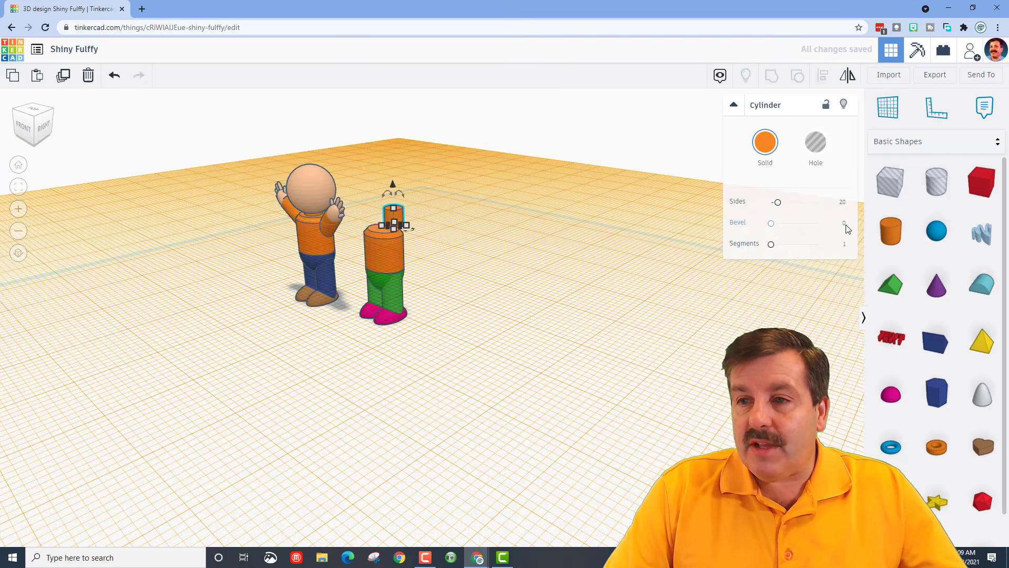
pyautogui.click(845, 225)
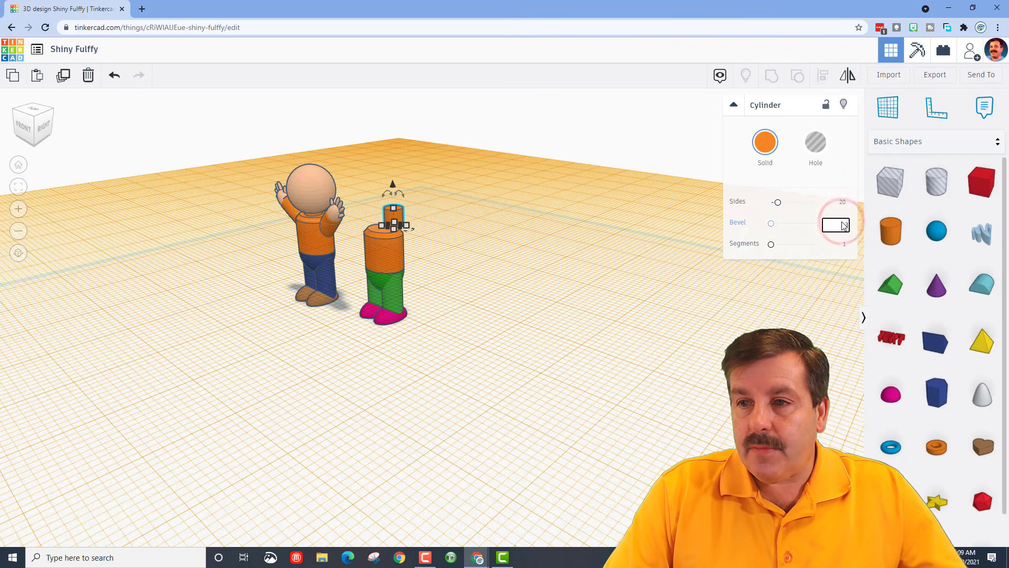
pyautogui.scroll(2, 560, 217)
pyautogui.moveTo(545, 213); pyautogui.dragTo(684, 234, button='right')
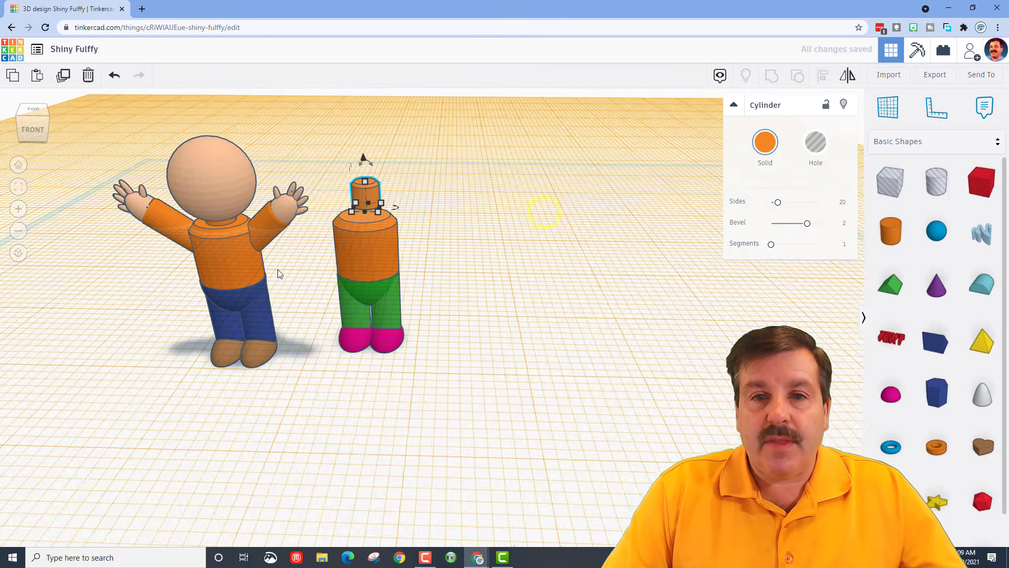
# Set the neck cylinder's height to 2 and lower it slightly into the torso
pyautogui.click(363, 175)
pyautogui.click(367, 187)
pyautogui.click(367, 181)
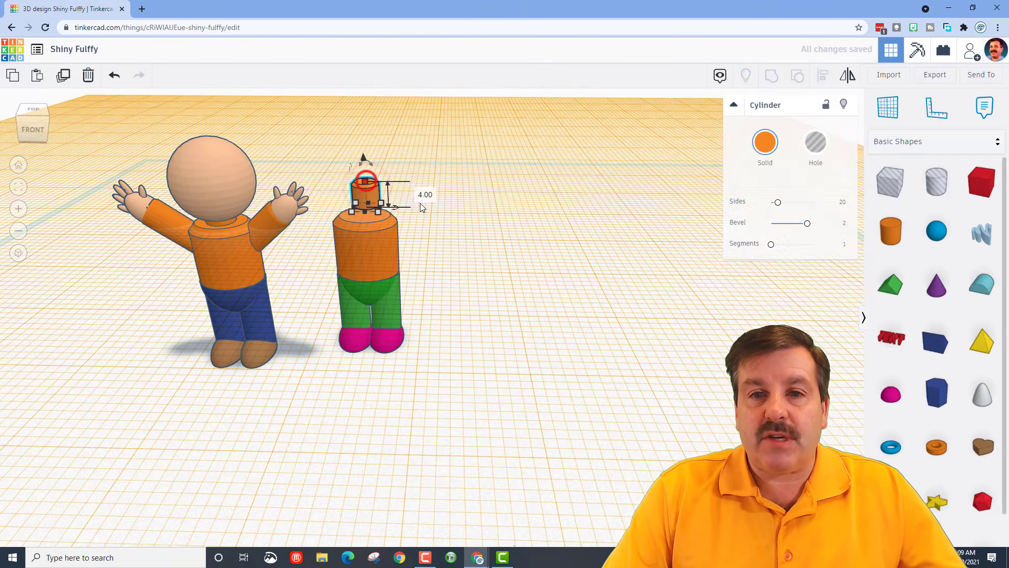
pyautogui.click(425, 194)
pyautogui.write('2')
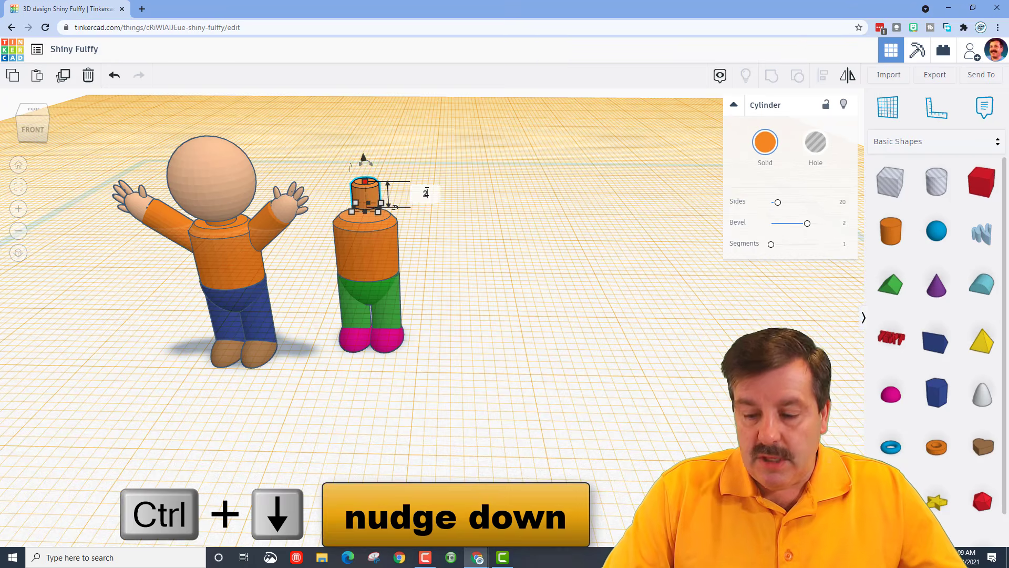
pyautogui.press('Return')
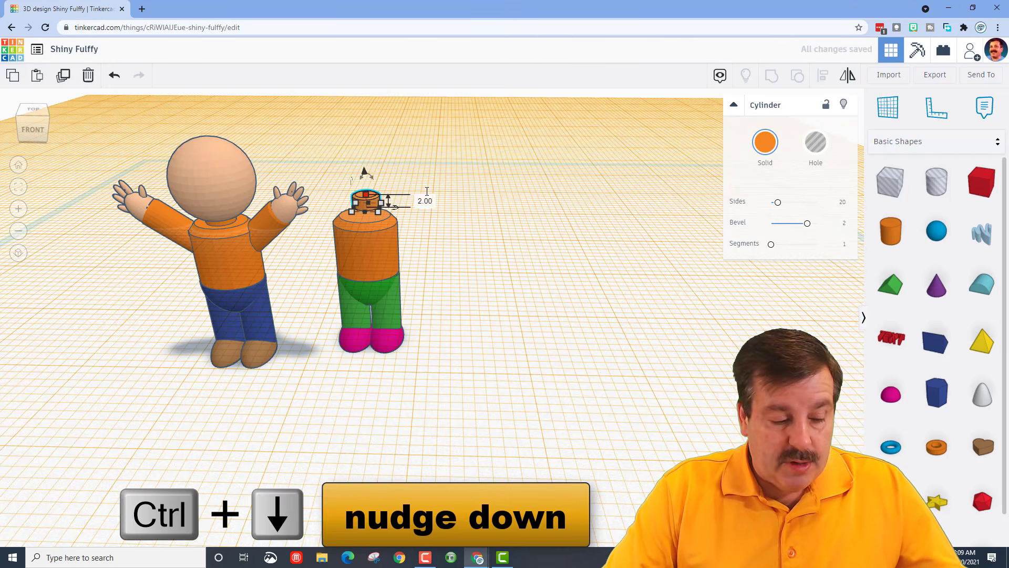
pyautogui.hotkey('ctrl', 'Down')
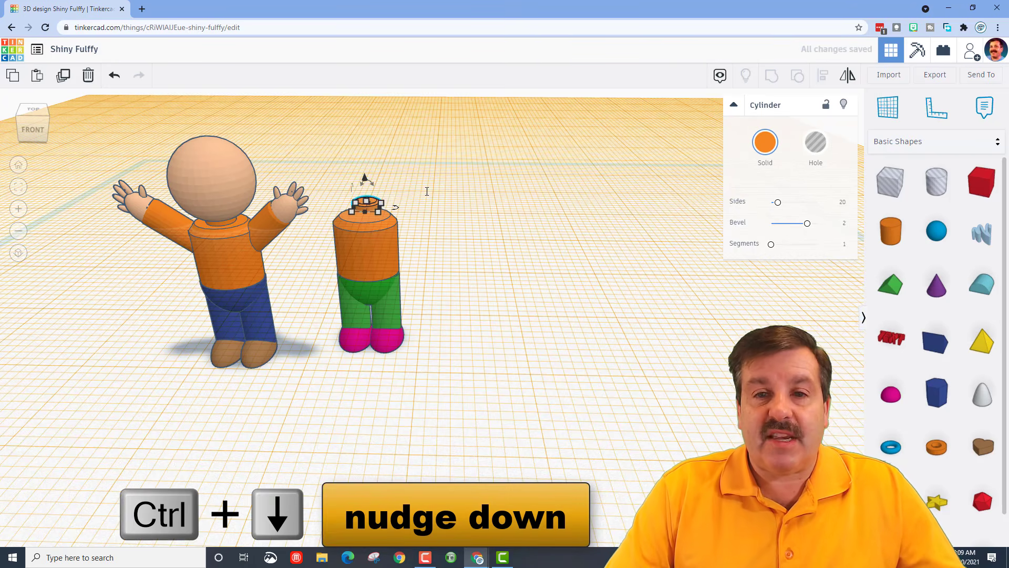
# Align the neck and torso on their front-to-back centres
pyautogui.keyDown('shift'); pyautogui.click(354, 225); pyautogui.keyUp('shift')
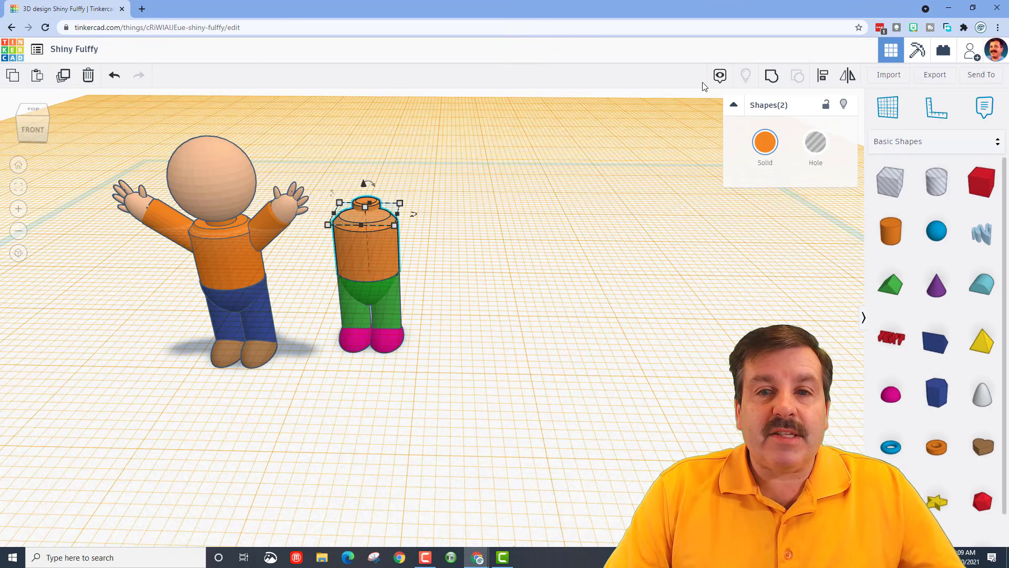
pyautogui.click(821, 75)
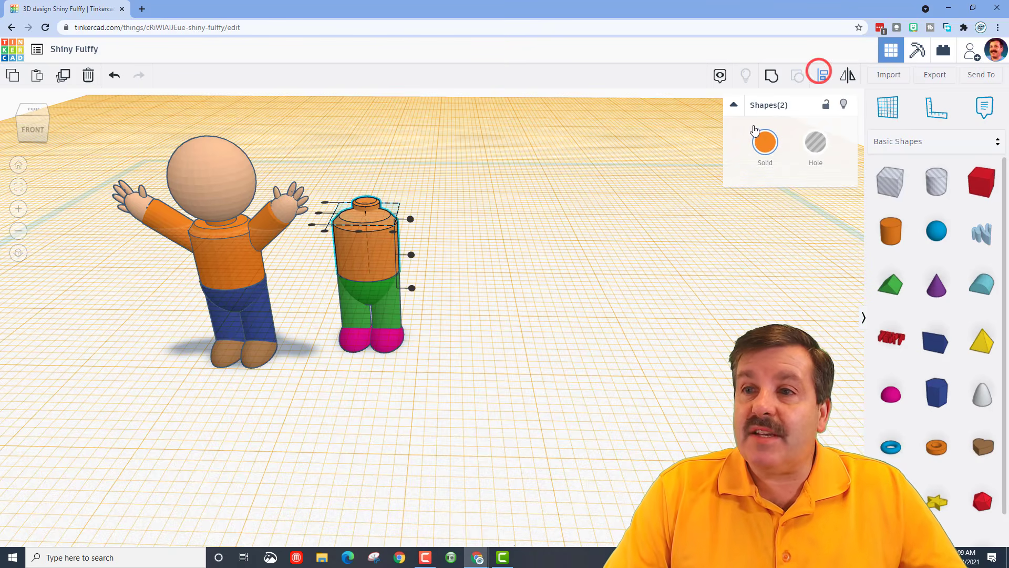
pyautogui.click(358, 254)
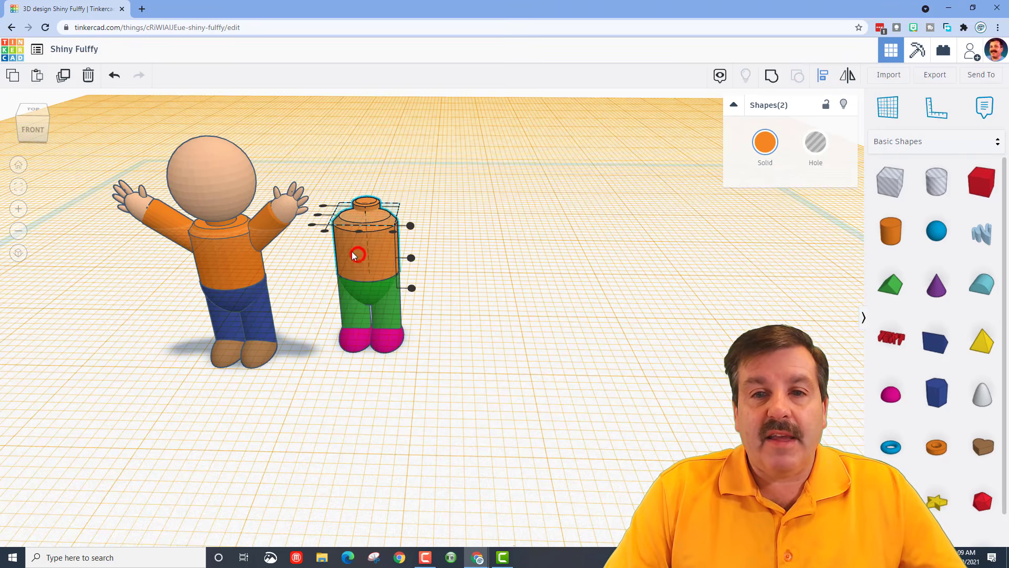
pyautogui.click(316, 215)
pyautogui.click(459, 277)
pyautogui.moveTo(411, 209); pyautogui.dragTo(368, 239, button='right')
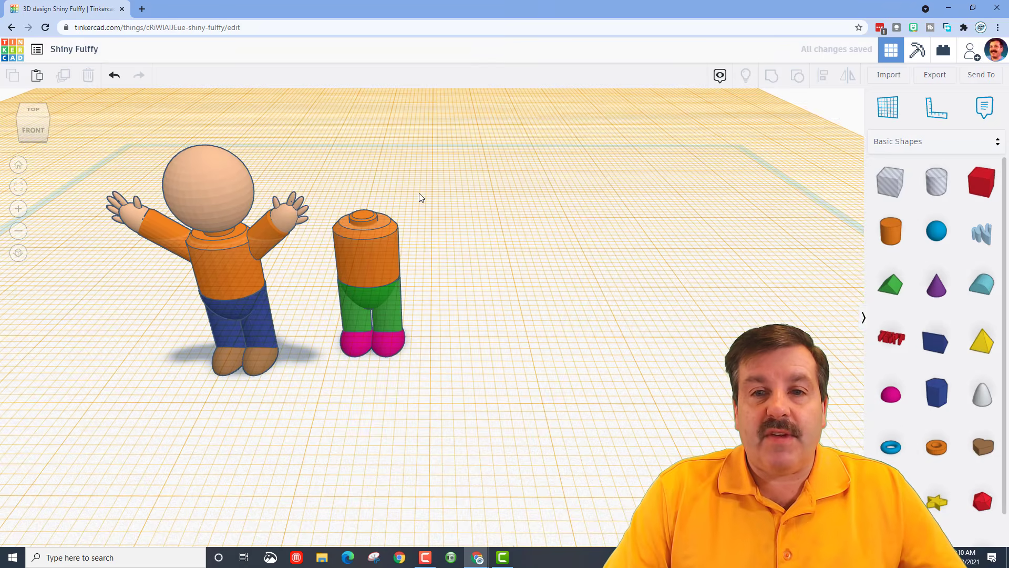
# Align the neck and torso on their left-to-right centres
pyautogui.moveTo(361, 229); pyautogui.dragTo(359, 232)
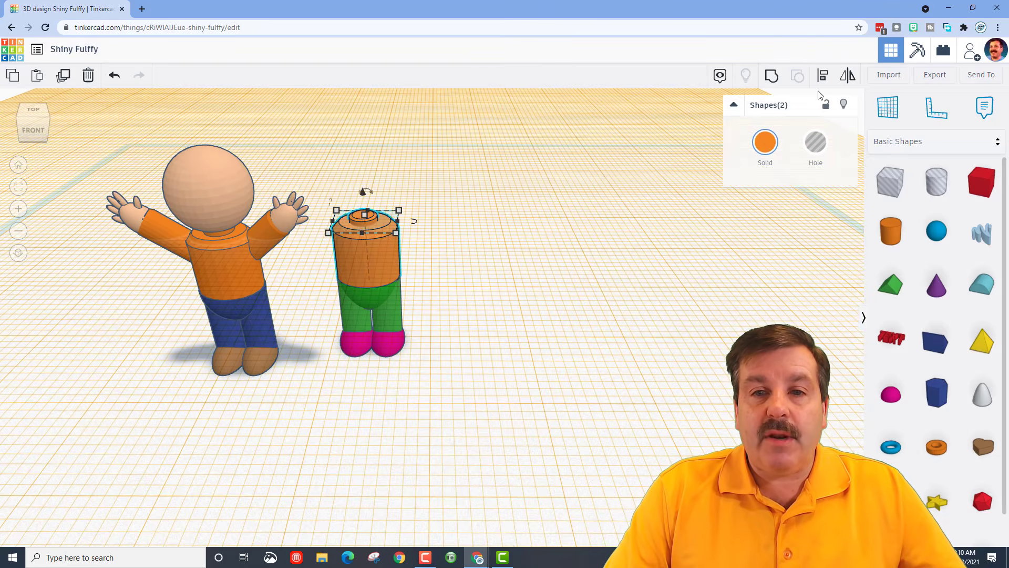
pyautogui.click(823, 75)
pyautogui.click(368, 257)
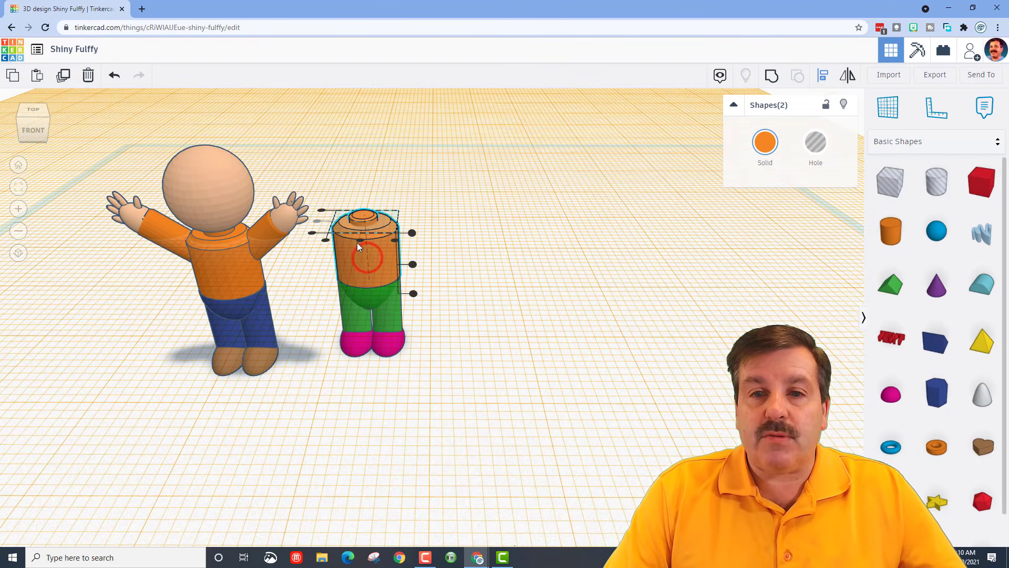
pyautogui.click(447, 229)
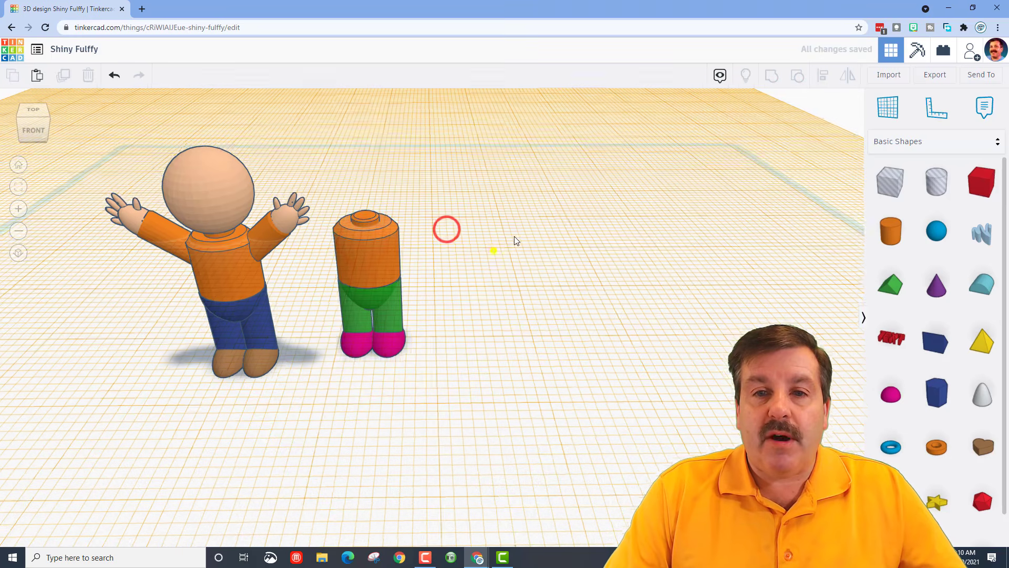
# Place a workplane on top of the custom figure's neck and add a sphere there for the head
pyautogui.moveTo(515, 241); pyautogui.dragTo(523, 234, button='right')
pyautogui.click(880, 123)
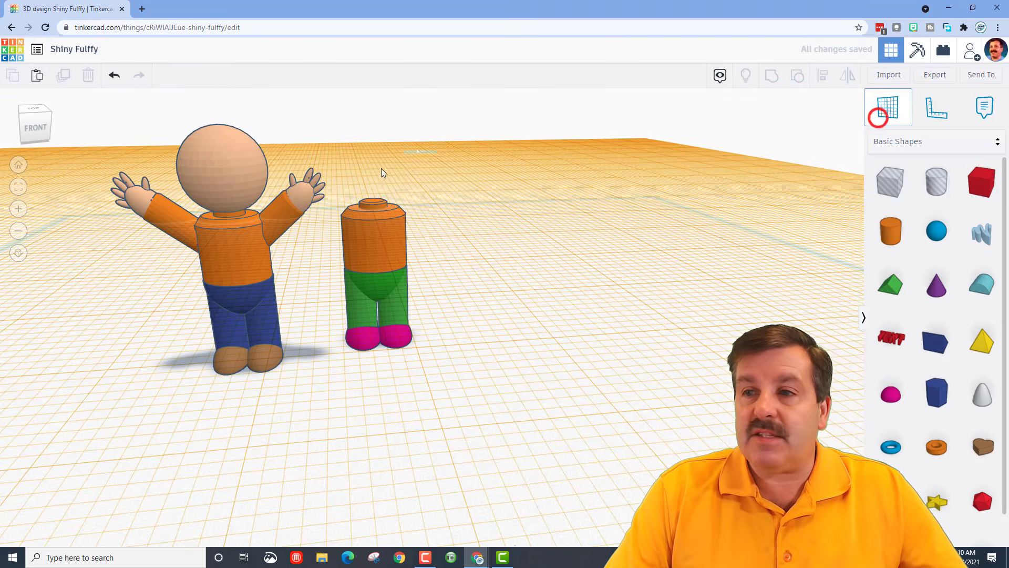
pyautogui.click(370, 201)
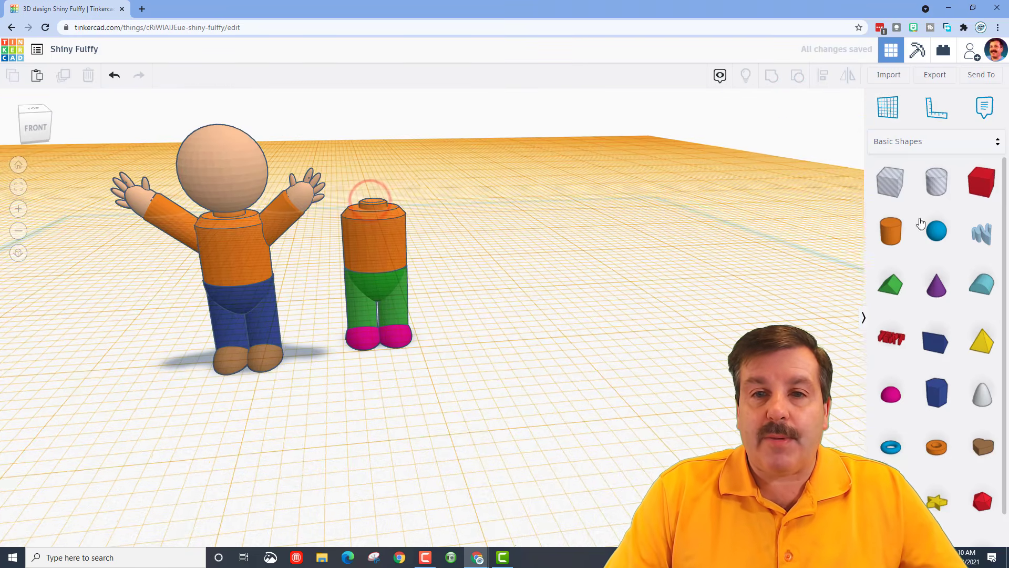
pyautogui.moveTo(925, 238); pyautogui.dragTo(367, 215)
pyautogui.scroll(-3, 326, 210)
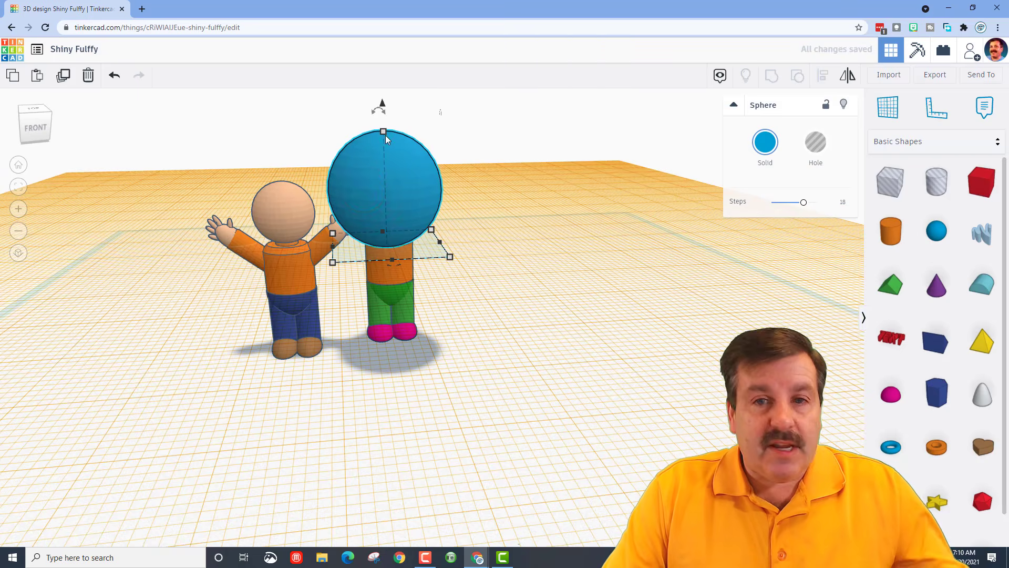
# Scale the head sphere proportionally down to a height of 11 and colour it brown
pyautogui.moveTo(382, 133); pyautogui.dragTo(392, 168)
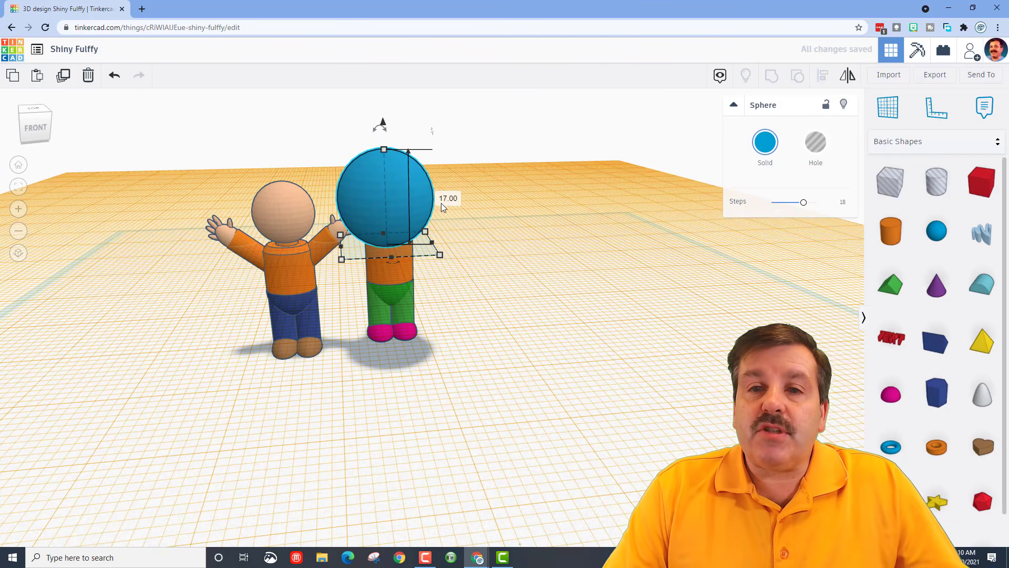
pyautogui.click(444, 199)
pyautogui.write('11')
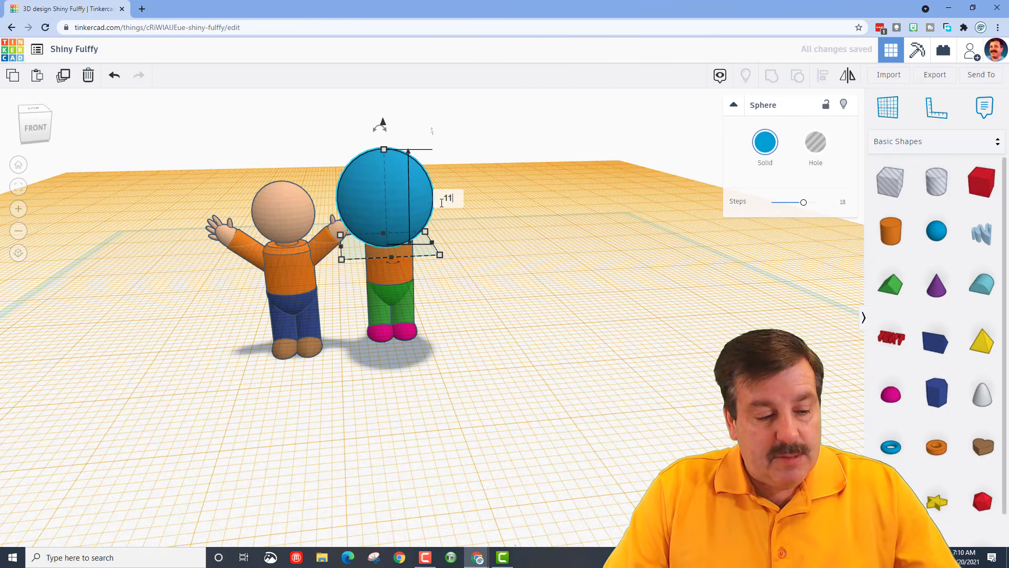
pyautogui.press('Return')
pyautogui.click(765, 142)
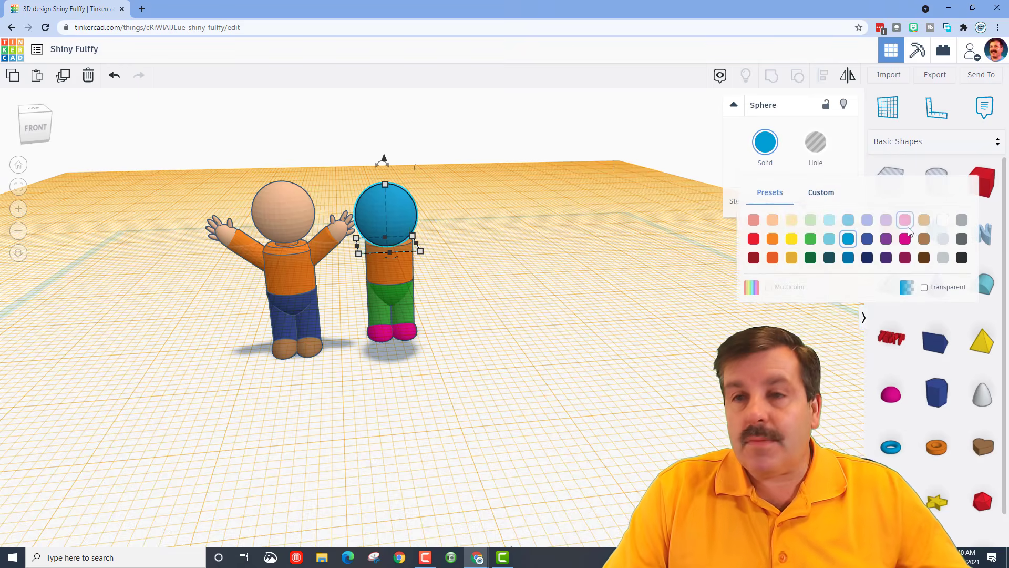
pyautogui.click(924, 239)
# Align the head sphere with the torso on their left-to-right and front-to-back centres
pyautogui.moveTo(684, 239); pyautogui.dragTo(471, 222, button='right')
pyautogui.scroll(4, 471, 222)
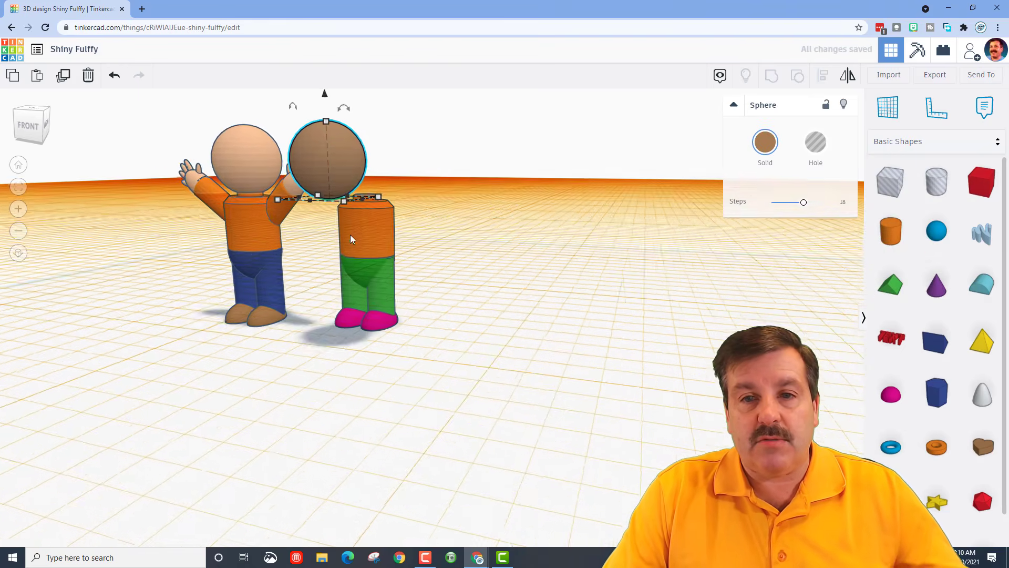
pyautogui.keyDown('shift'); pyautogui.click(373, 235); pyautogui.keyUp('shift')
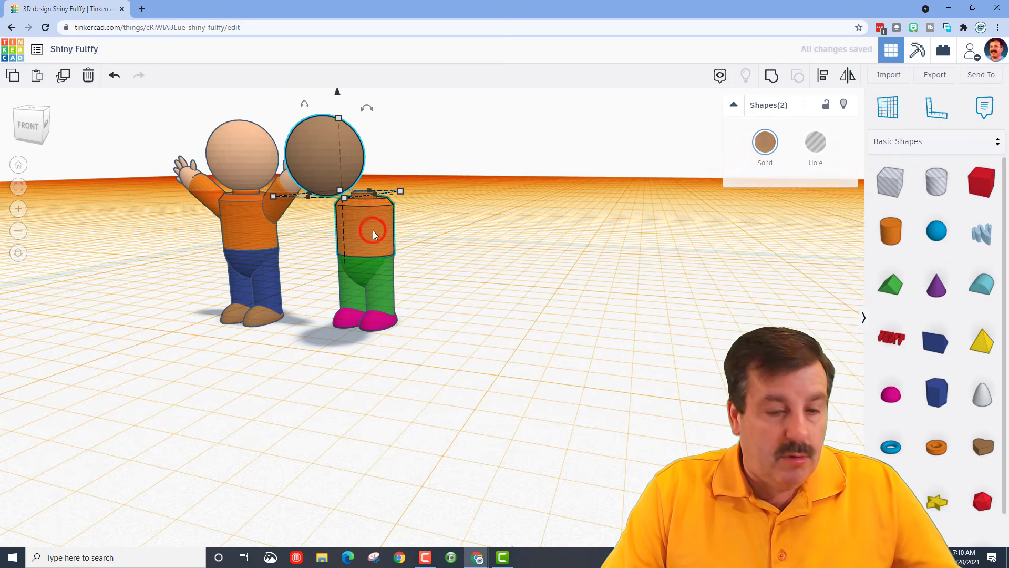
pyautogui.click(825, 76)
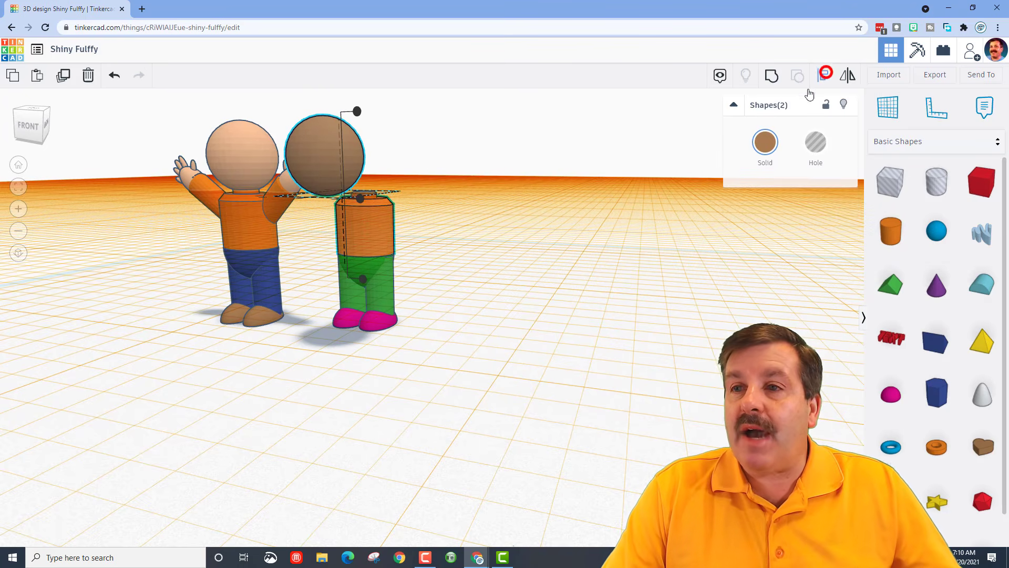
pyautogui.click(370, 234)
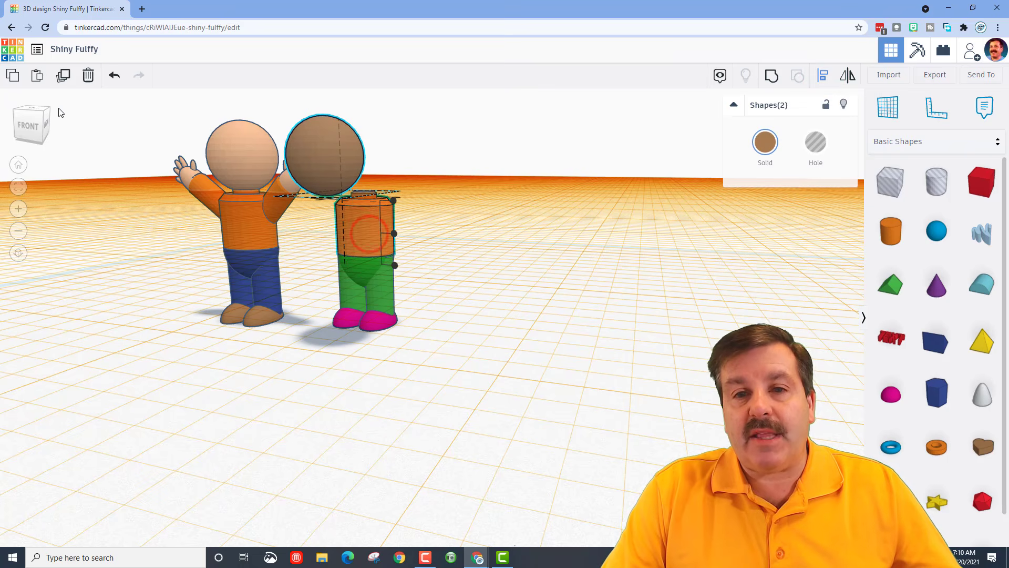
pyautogui.click(44, 112)
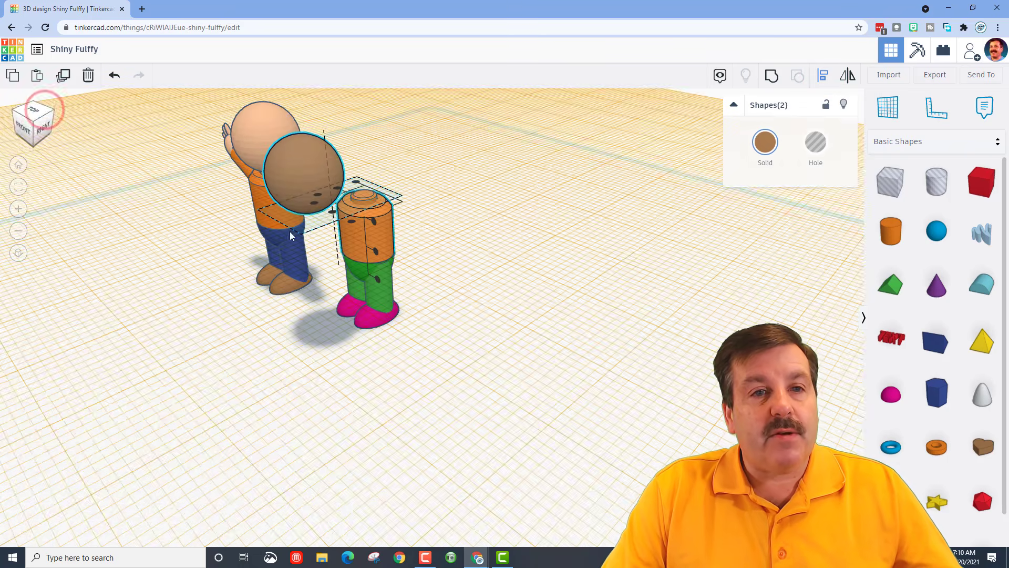
pyautogui.click(338, 186)
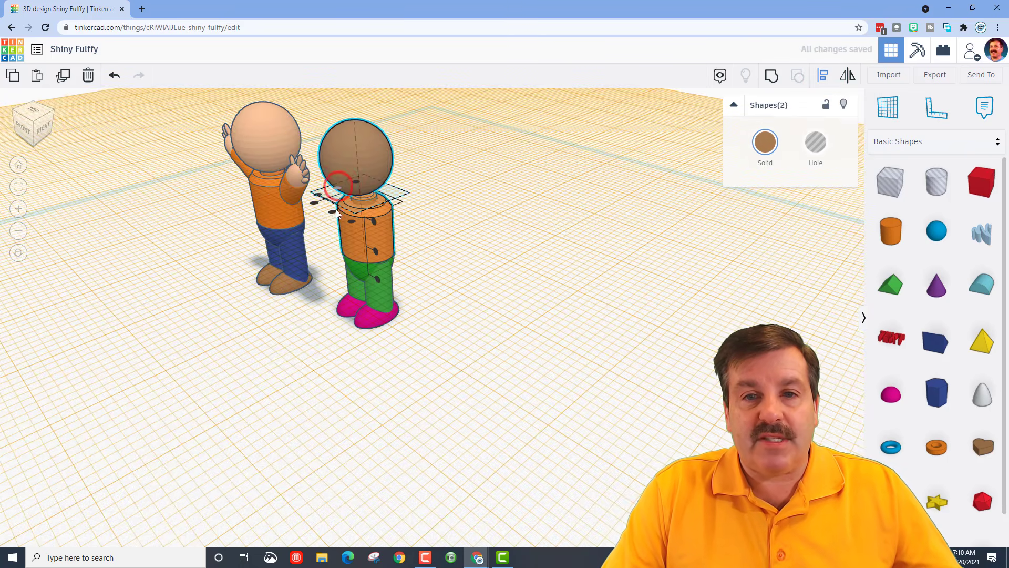
pyautogui.click(332, 211)
pyautogui.click(491, 218)
# Lower the head one step onto the neck and set the snap grid to 0.1 mm
pyautogui.moveTo(473, 279); pyautogui.dragTo(557, 226, button='right')
pyautogui.click(361, 146)
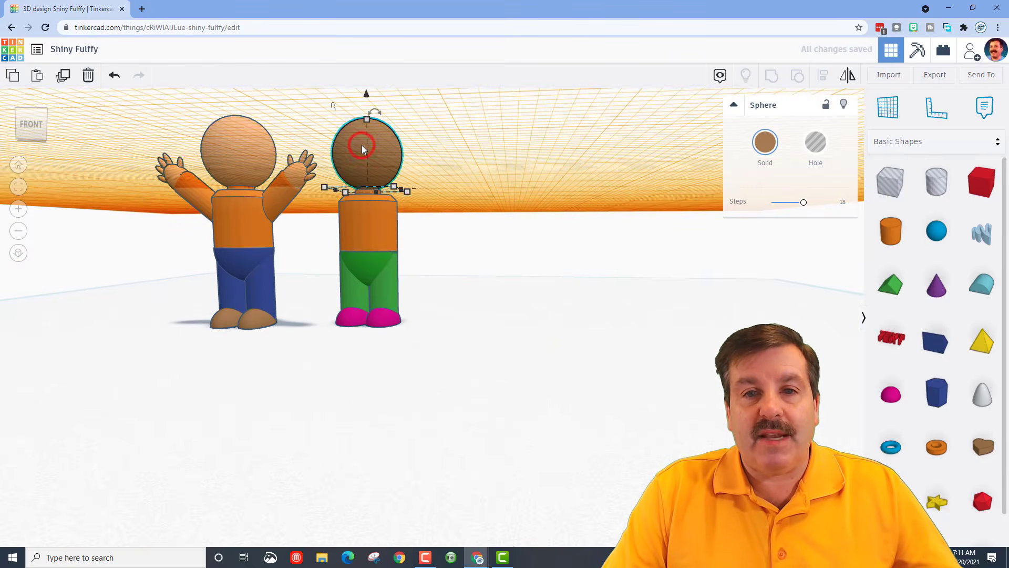
pyautogui.hotkey('ctrl', 'Down')
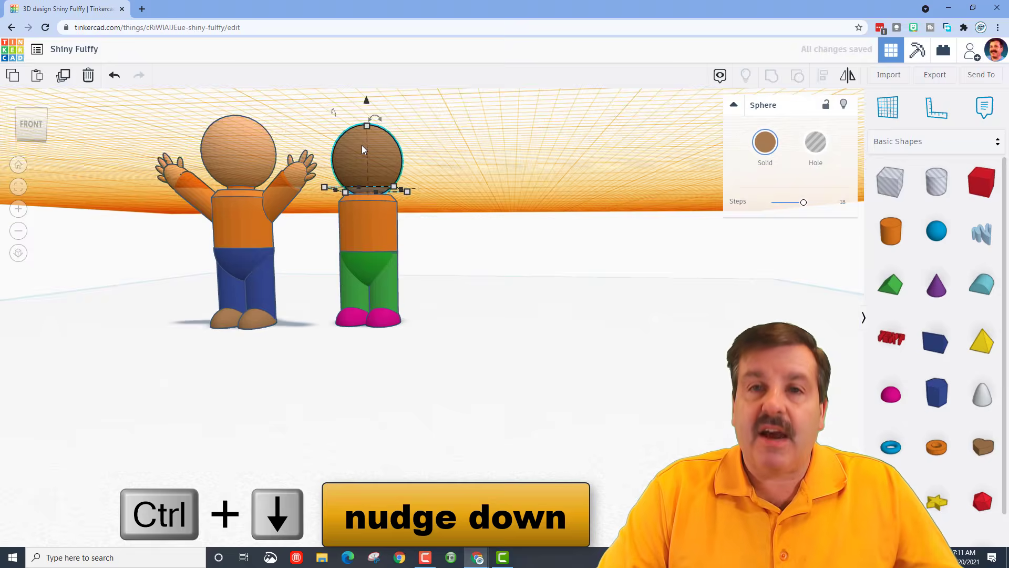
pyautogui.scroll(5, 370, 147)
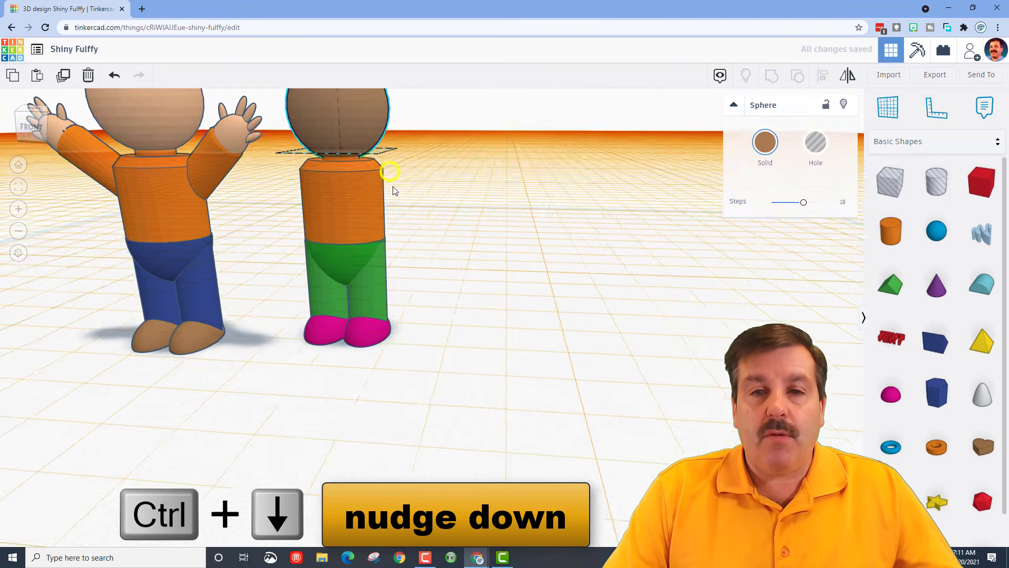
pyautogui.click(840, 535)
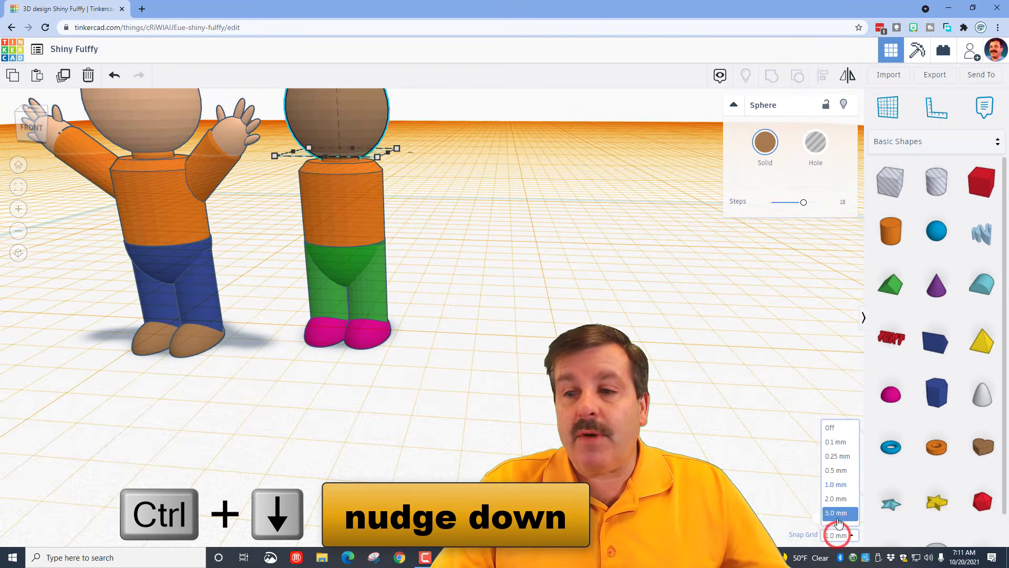
pyautogui.click(839, 445)
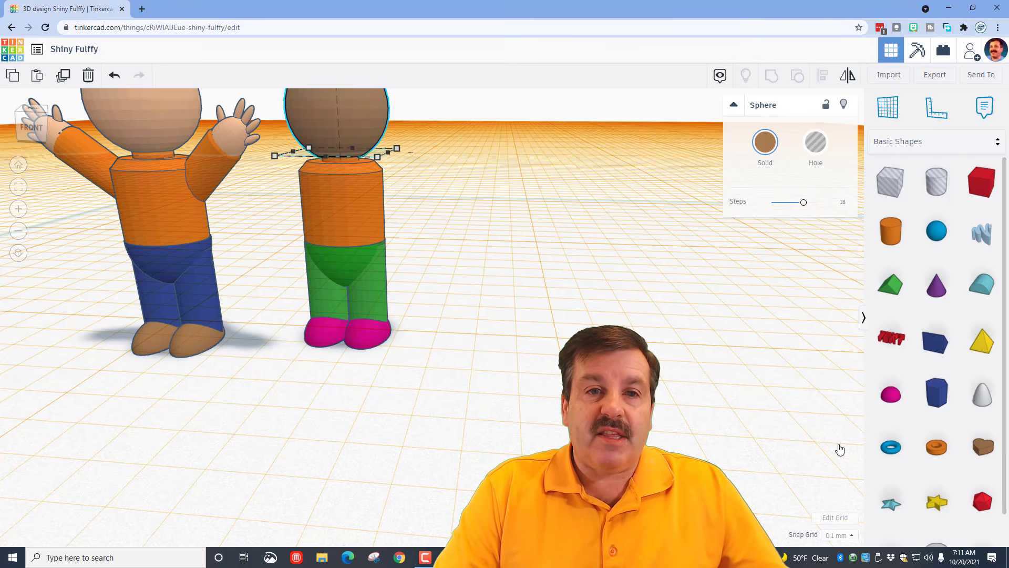
# Return the workplane to the ground and place a cylinder for the arm beside the custom figure
pyautogui.scroll(-3, 507, 275)
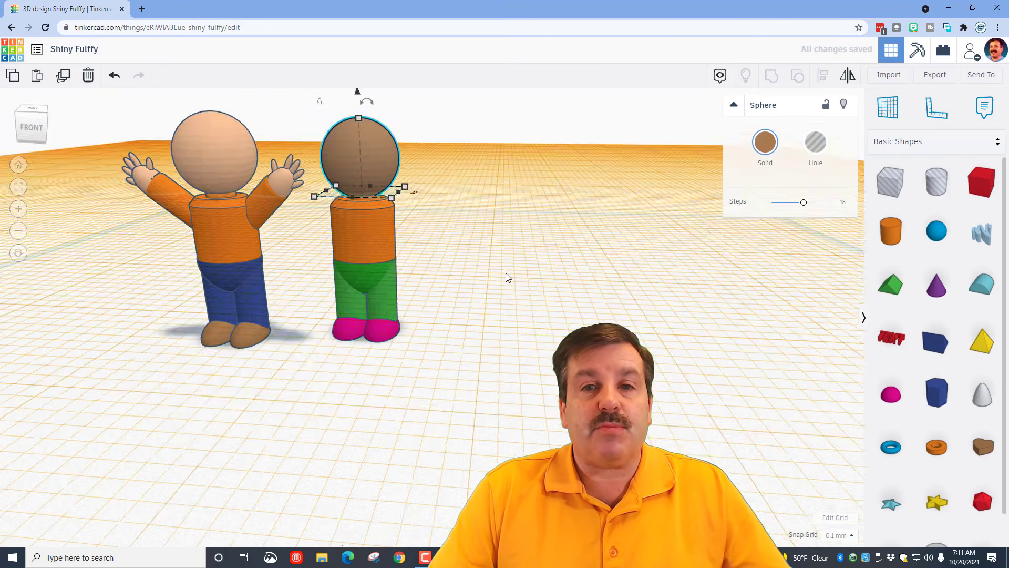
pyautogui.moveTo(490, 275); pyautogui.dragTo(443, 361, button='right')
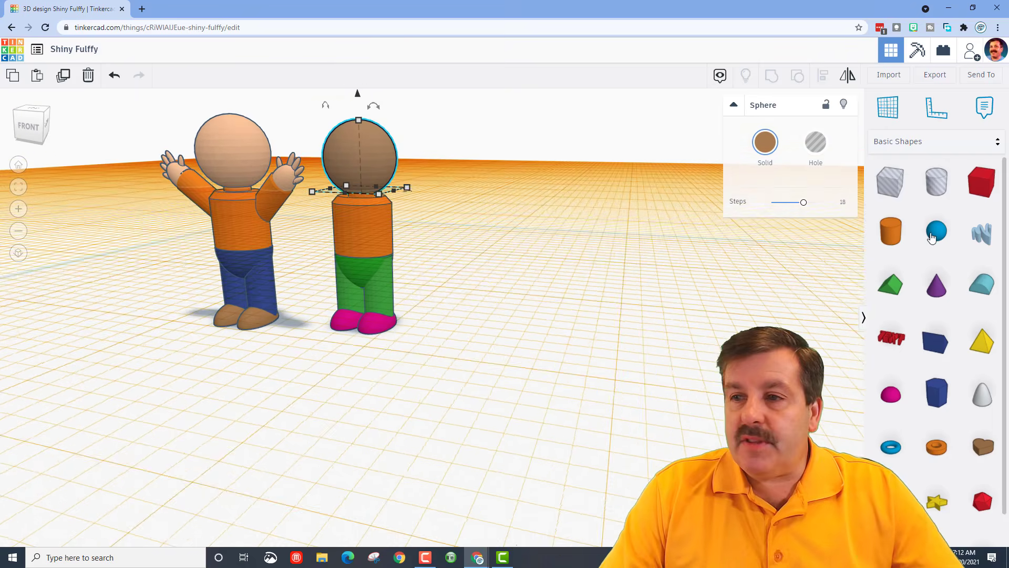
pyautogui.click(888, 107)
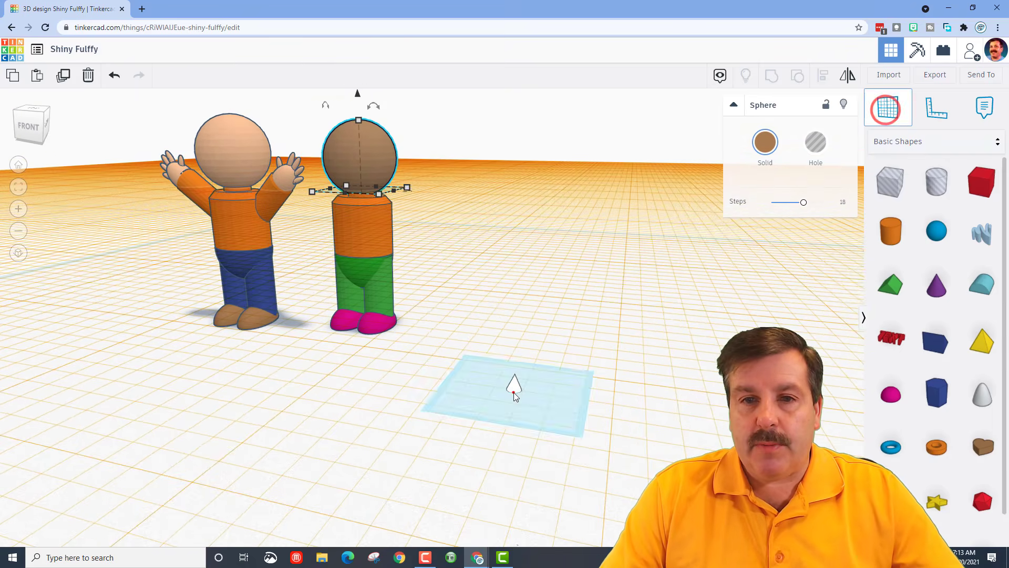
pyautogui.click(514, 392)
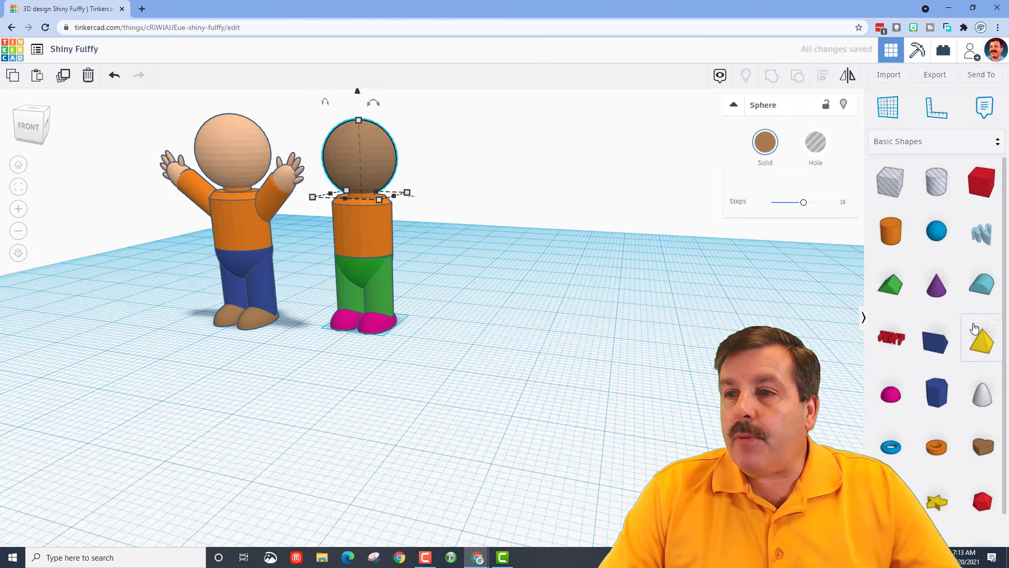
pyautogui.click(906, 247)
pyautogui.click(539, 359)
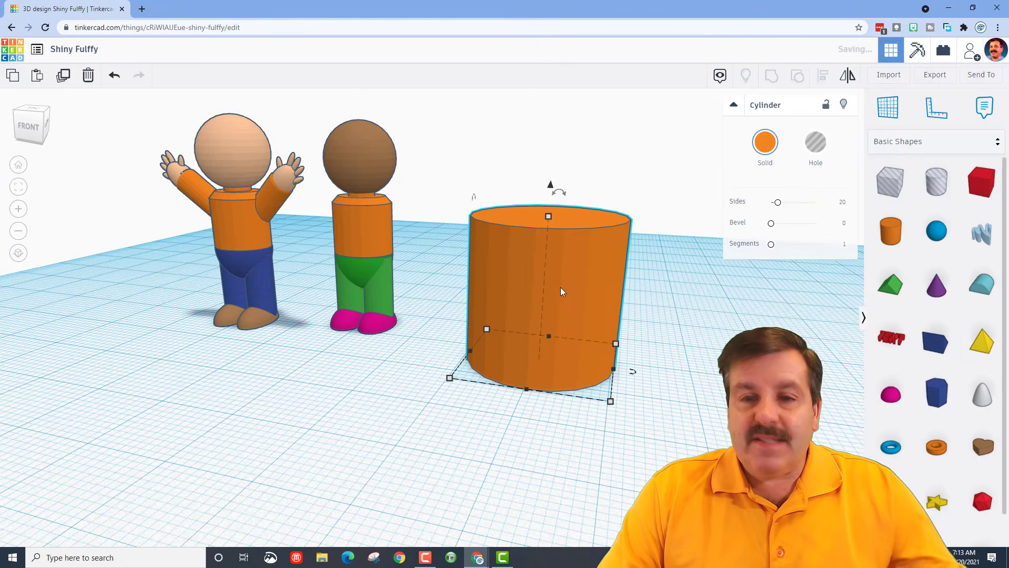
# Scale the arm cylinder proportionally down to a height of 3.5
pyautogui.keyDown('shift'); pyautogui.moveTo(550, 215); pyautogui.dragTo(596, 351); pyautogui.keyUp('shift')
pyautogui.write('3')
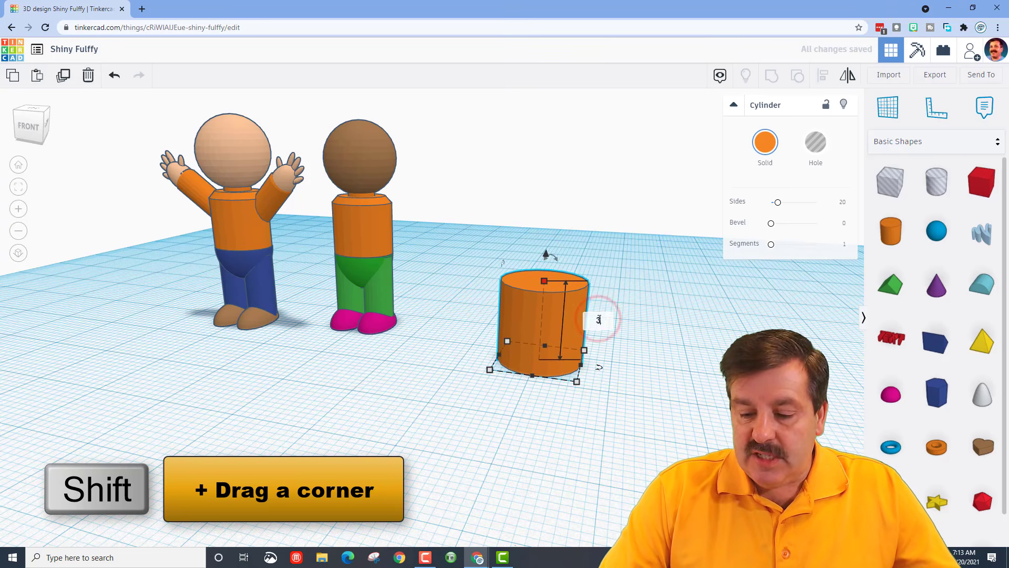
pyautogui.write('.5')
pyautogui.press('Return')
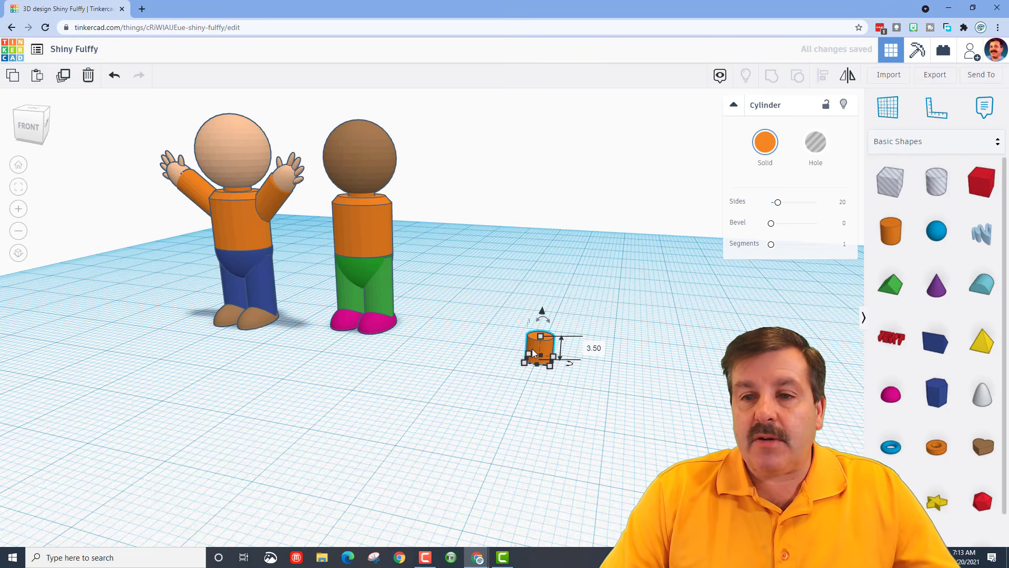
# Stretch the arm cylinder to a height of 10 and set its bevel to 2
pyautogui.click(598, 349)
pyautogui.write('1')
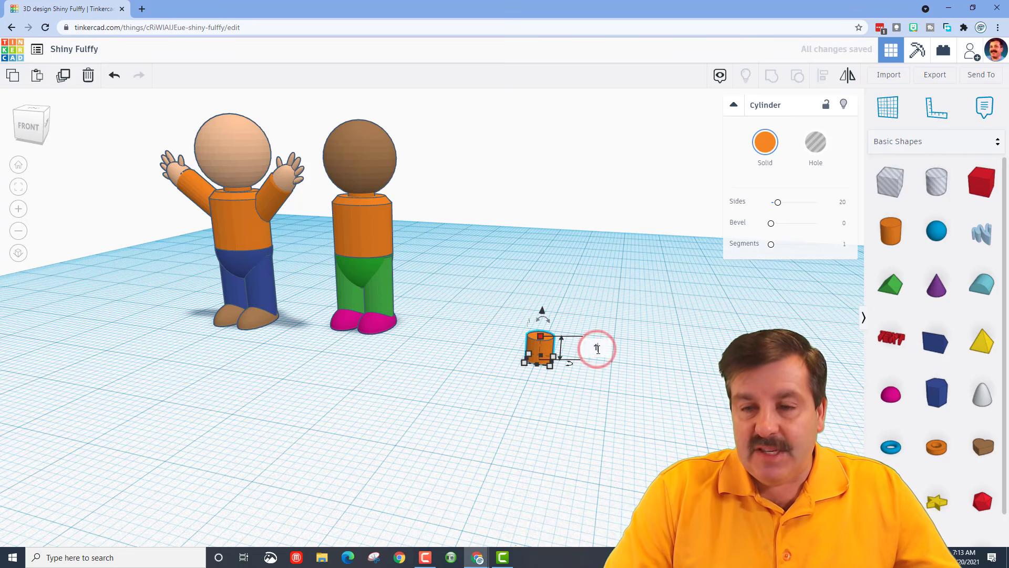
pyautogui.write('0')
pyautogui.press('Return')
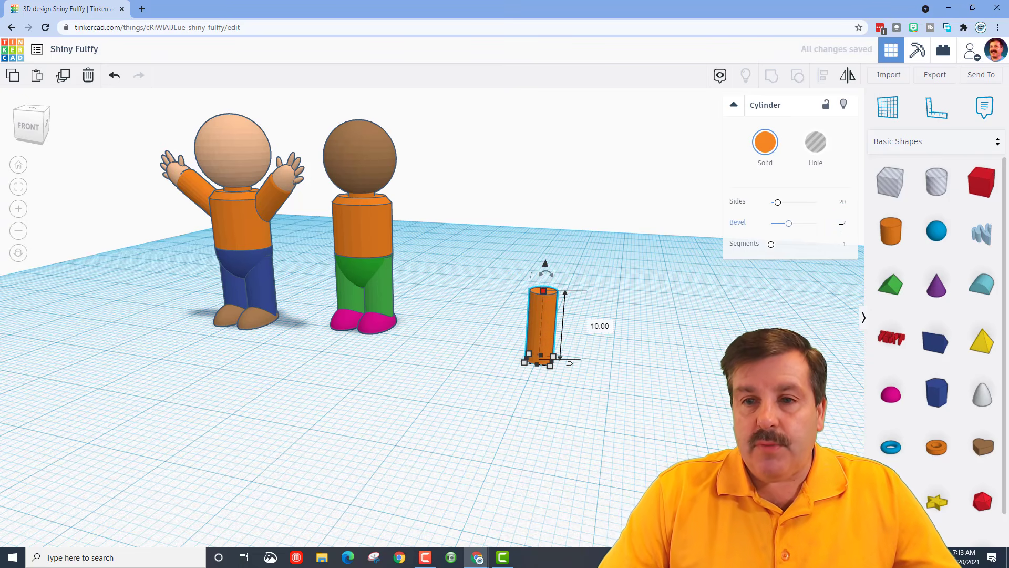
pyautogui.press('Return')
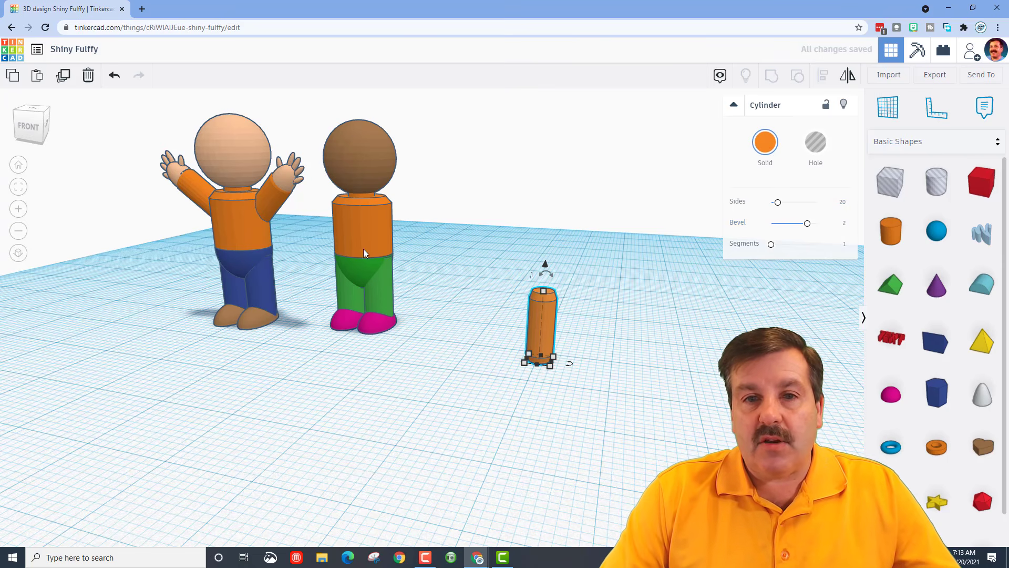
# Place a workplane on top of the arm cylinder and add a sphere on it
pyautogui.scroll(3, 553, 312)
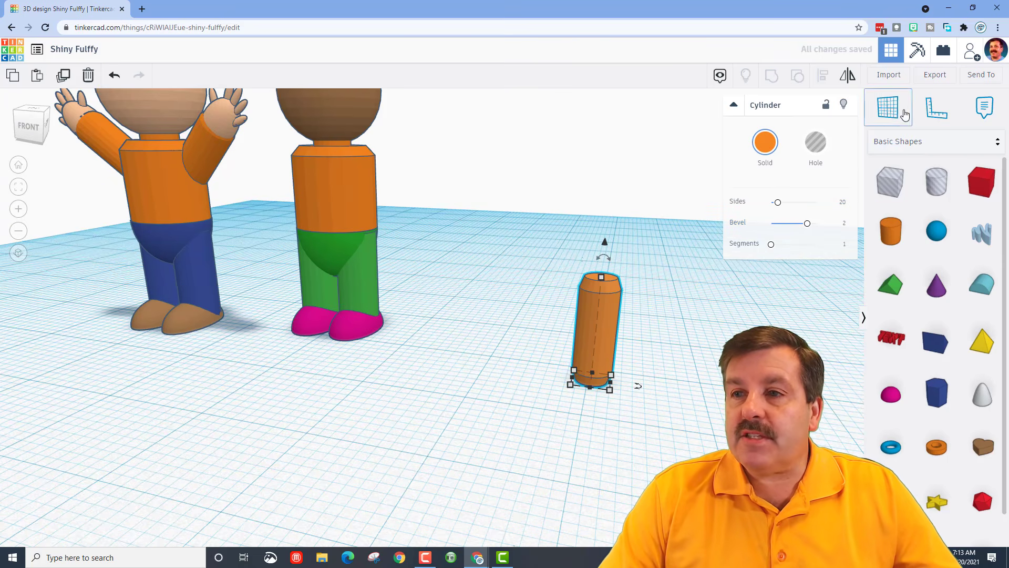
pyautogui.click(888, 112)
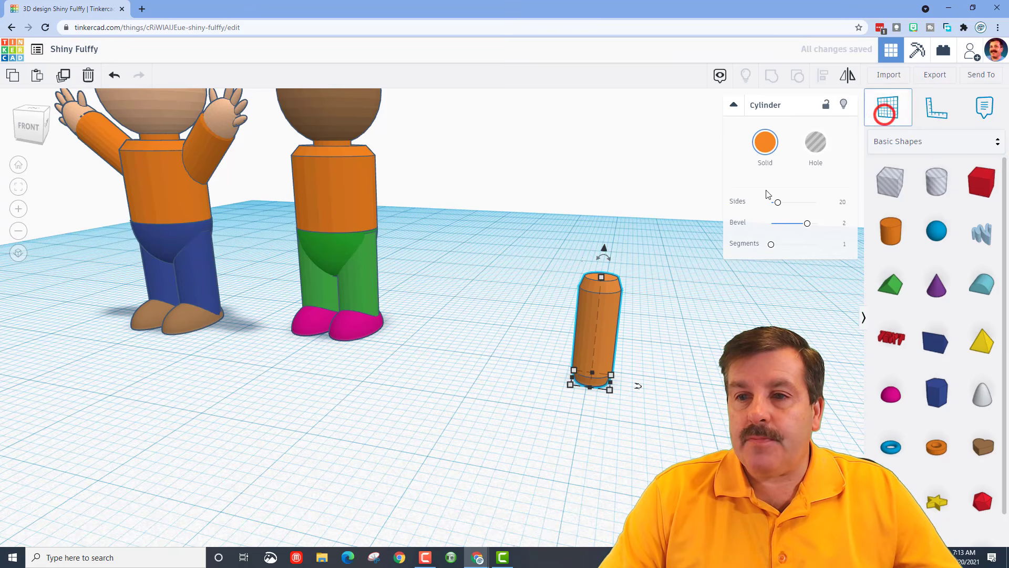
pyautogui.click(602, 274)
pyautogui.moveTo(936, 230); pyautogui.dragTo(605, 275)
# Scale the sphere on the arm proportionally down to a height of 4
pyautogui.moveTo(573, 126); pyautogui.dragTo(584, 217)
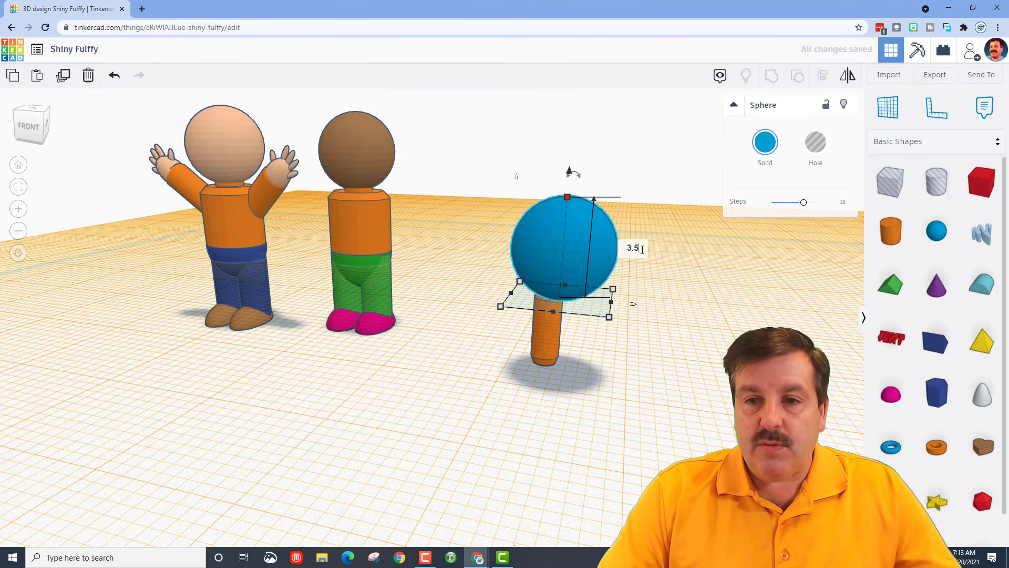
pyautogui.press('Return')
pyautogui.click(562, 269)
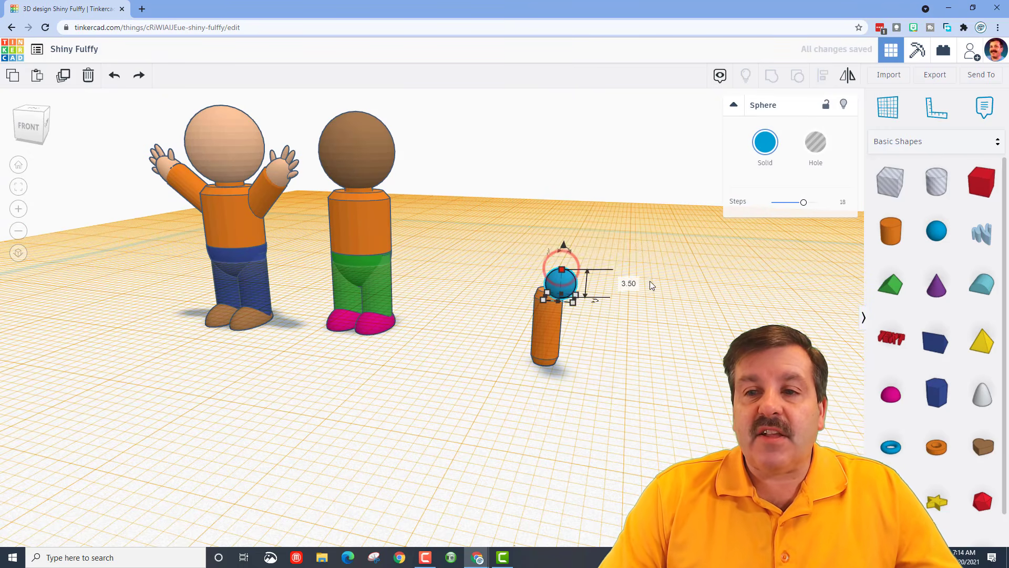
pyautogui.write('4')
pyautogui.press('Return')
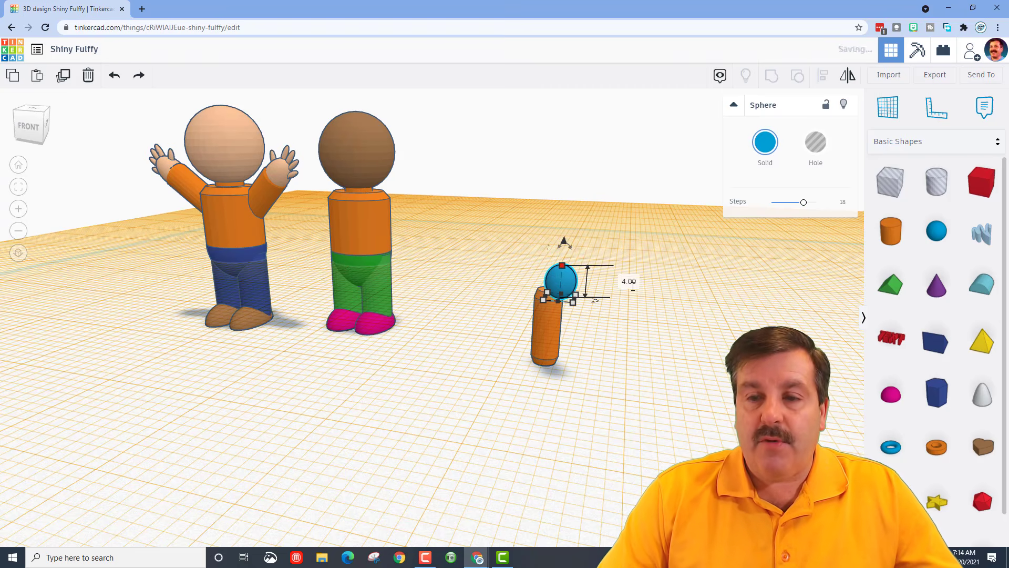
# Align the small sphere and the arm cylinder on both of their horizontal centres
pyautogui.scroll(3, 585, 311)
pyautogui.moveTo(605, 267); pyautogui.dragTo(584, 287, button='right')
pyautogui.moveTo(547, 280); pyautogui.dragTo(614, 365)
pyautogui.click(819, 78)
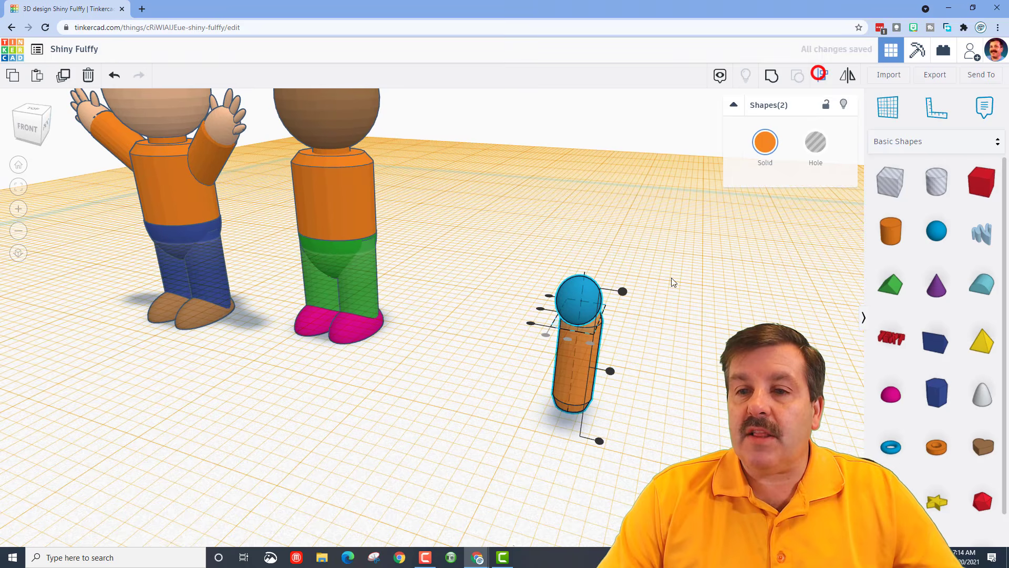
pyautogui.click(573, 358)
pyautogui.click(546, 303)
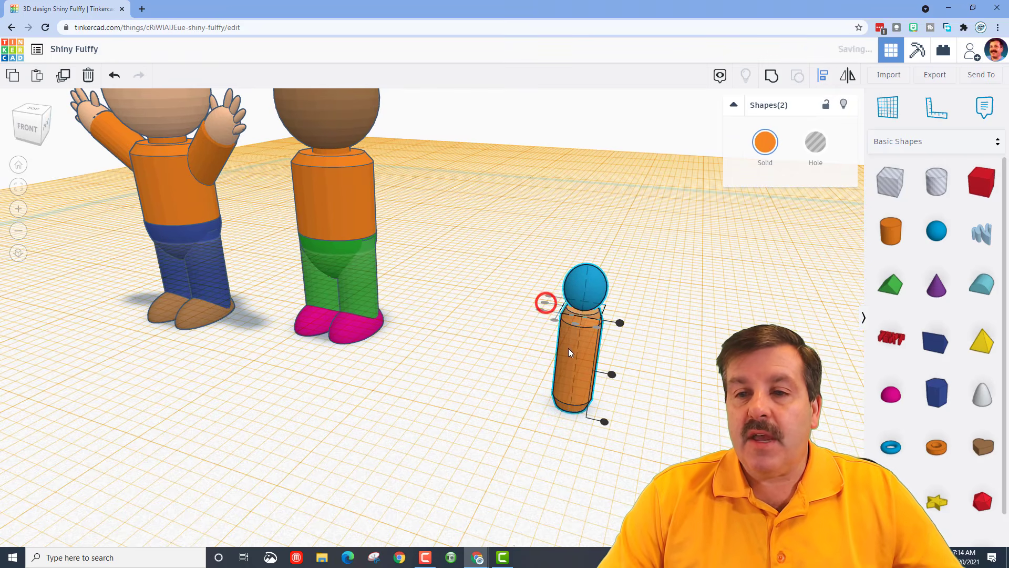
# Lower the hand sphere slightly so that it sinks into the top of the arm cylinder
pyautogui.click(647, 361)
pyautogui.click(594, 299)
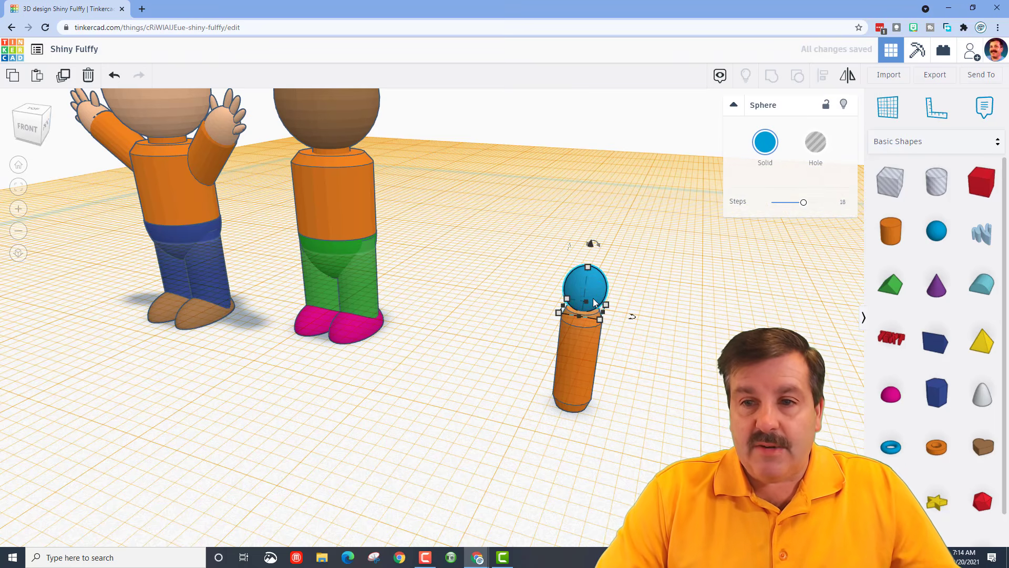
pyautogui.hotkey('ctrl', 'Down')
pyautogui.hotkey('ctrl', 'Down')
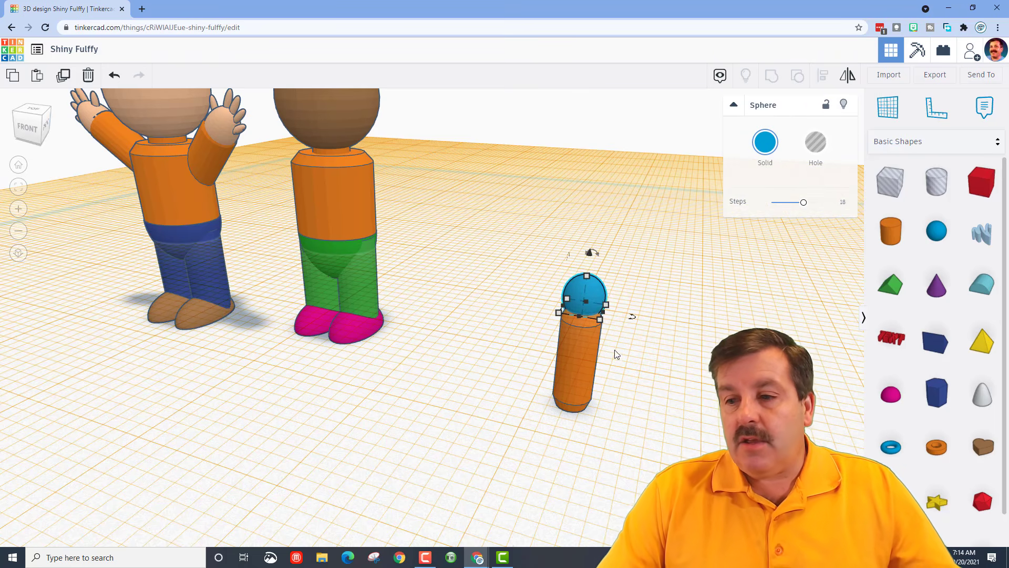
pyautogui.moveTo(657, 409); pyautogui.dragTo(526, 392, button='right')
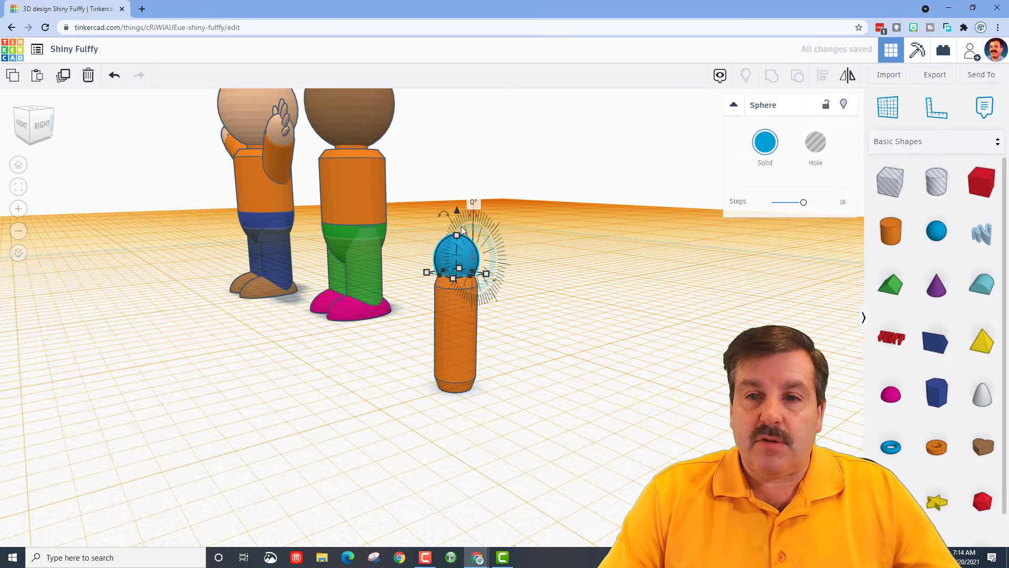
pyautogui.moveTo(457, 236); pyautogui.dragTo(456, 234)
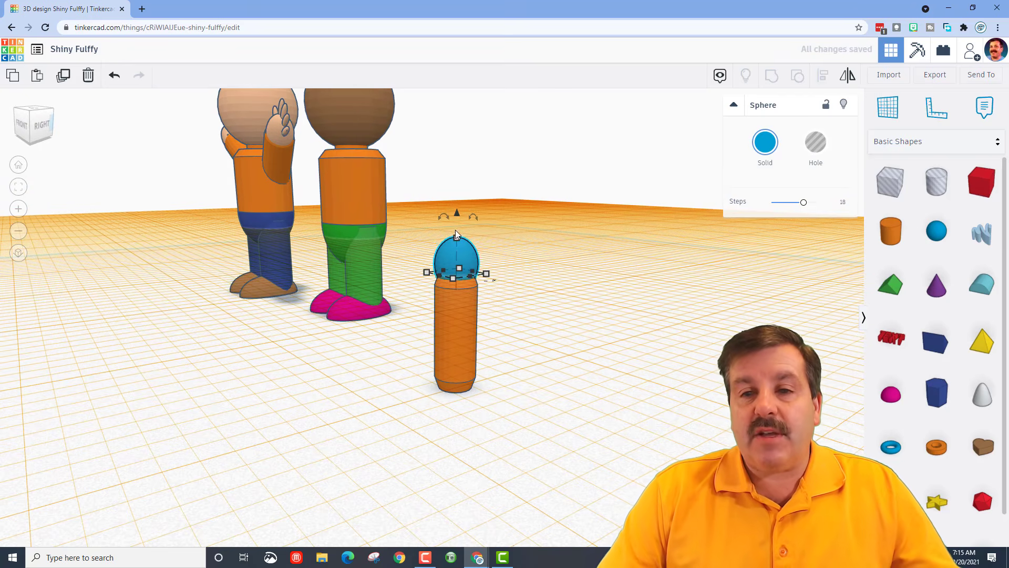
# Set the hand sphere's front-to-back depth to 3
pyautogui.moveTo(262, 479); pyautogui.dragTo(413, 507, button='right')
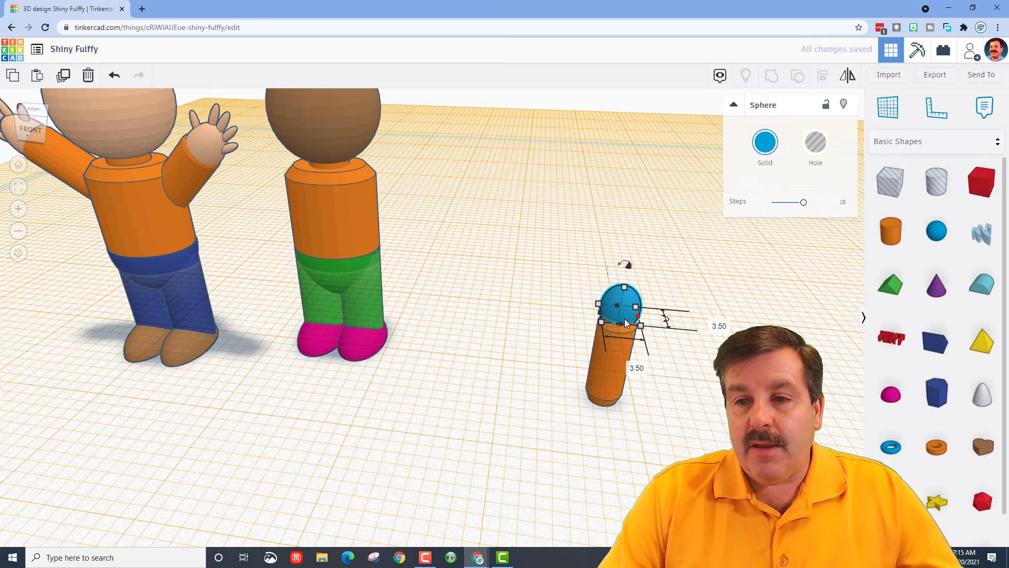
pyautogui.click(714, 321)
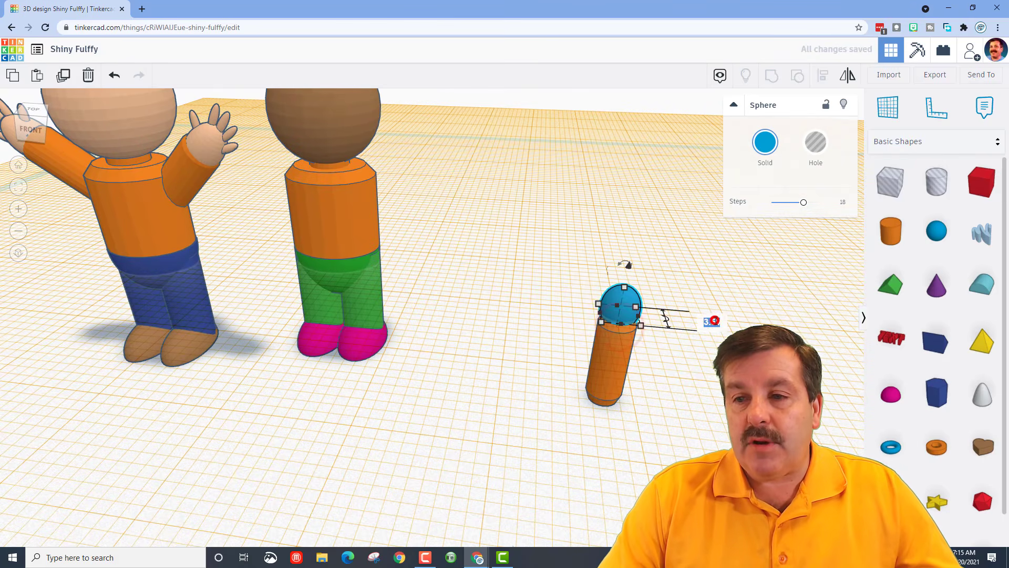
pyautogui.write('3')
pyautogui.press('Return')
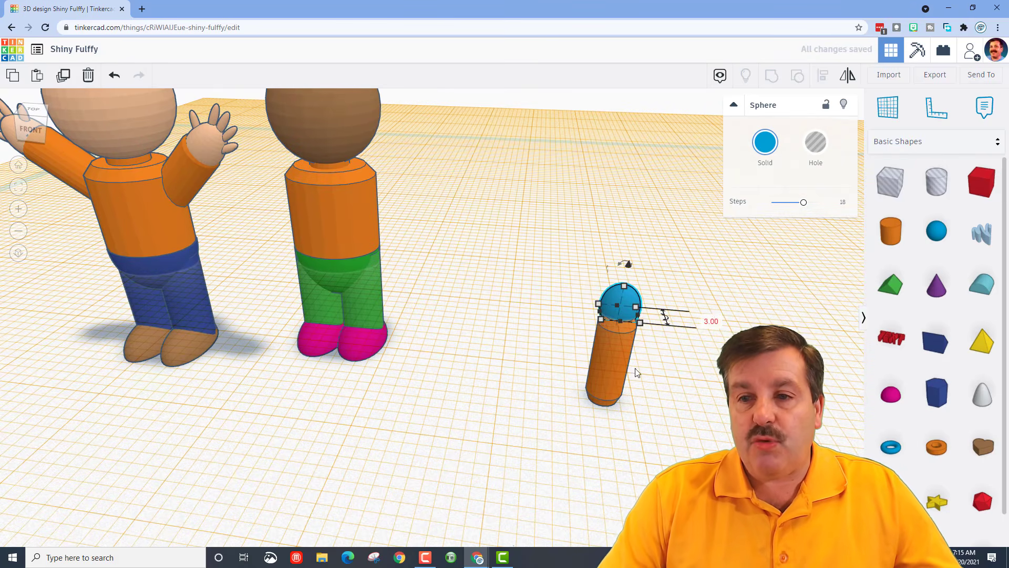
# Centre the hand sphere front to back on the arm cylinder using Align
pyautogui.moveTo(640, 427); pyautogui.dragTo(500, 437, button='right')
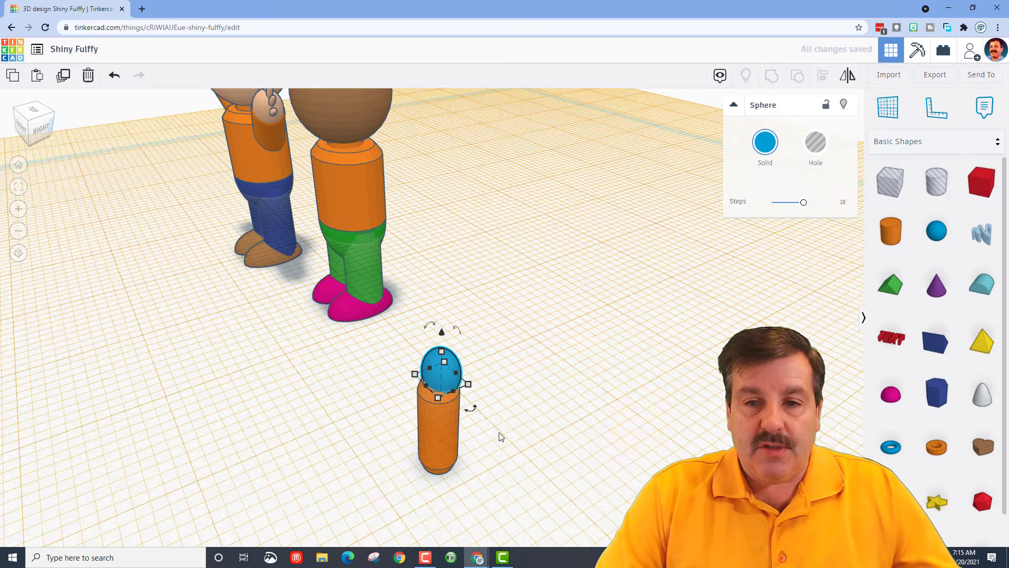
pyautogui.click(163, 531)
pyautogui.moveTo(394, 356); pyautogui.dragTo(468, 462)
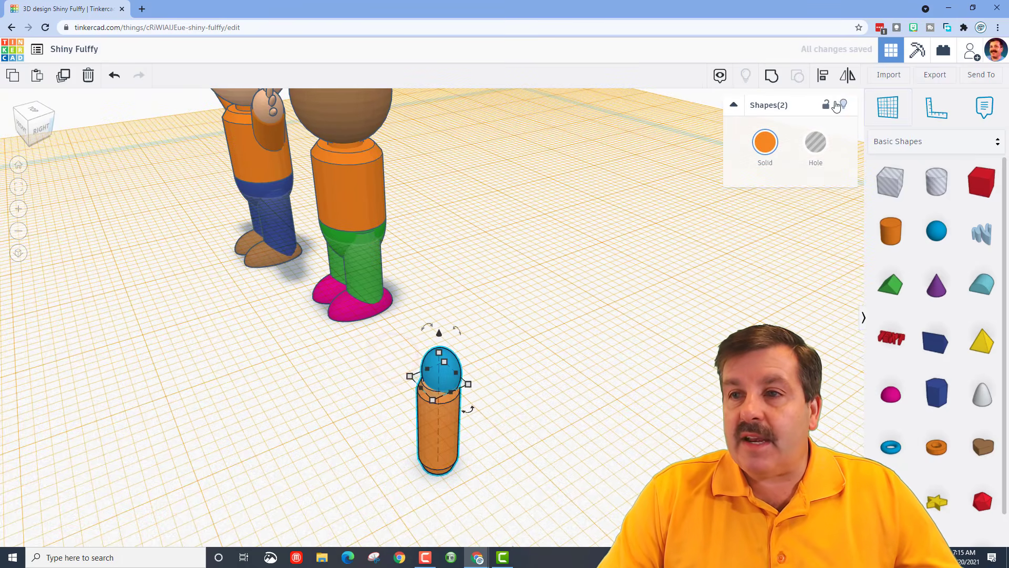
pyautogui.click(826, 76)
pyautogui.click(442, 428)
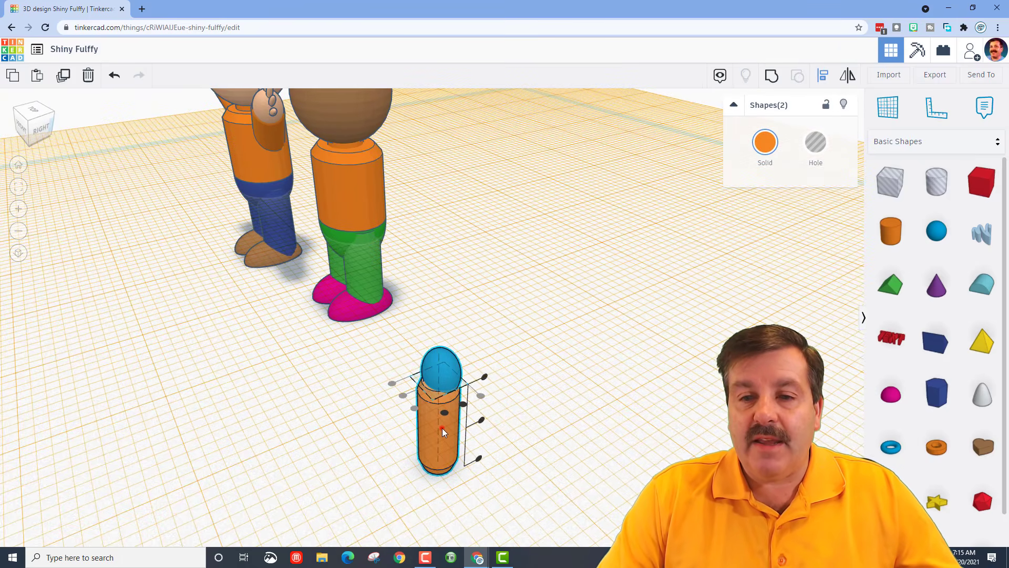
pyautogui.click(463, 404)
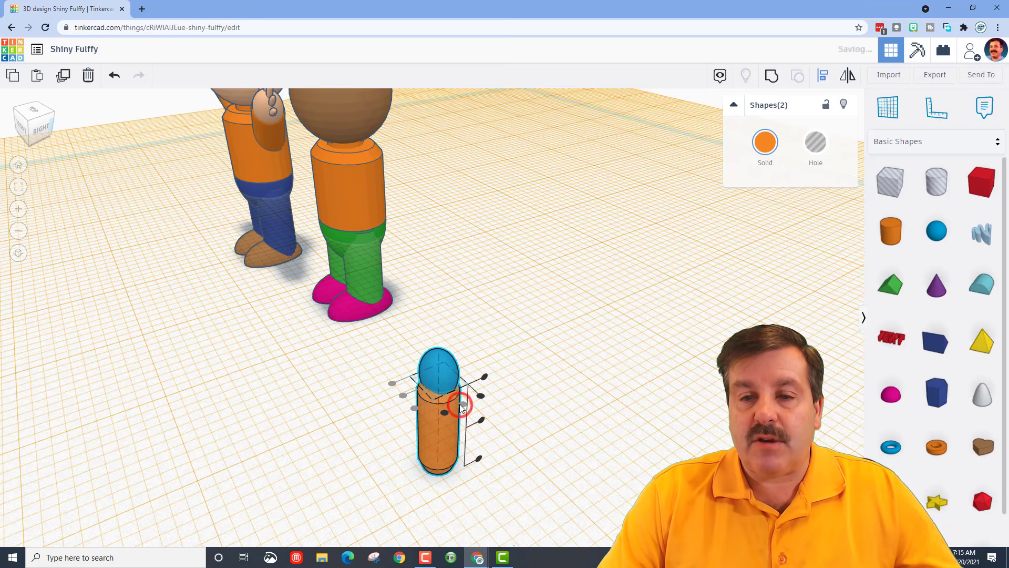
pyautogui.click(492, 338)
pyautogui.moveTo(489, 339); pyautogui.dragTo(606, 329, button='right')
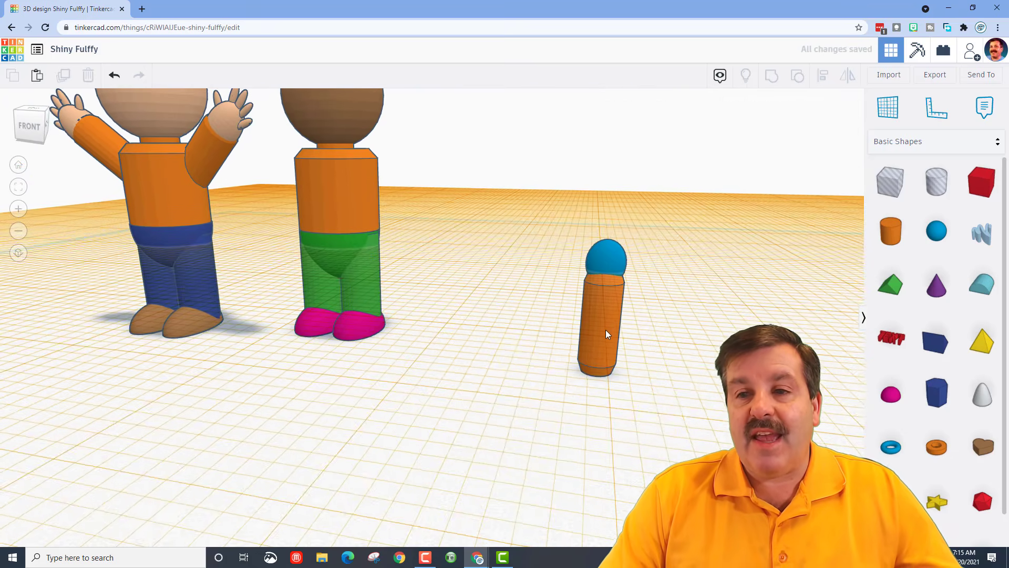
# Add another sphere beside the hand and scale it proportionally to a height of 0.75
pyautogui.moveTo(637, 299); pyautogui.dragTo(619, 299, button='right')
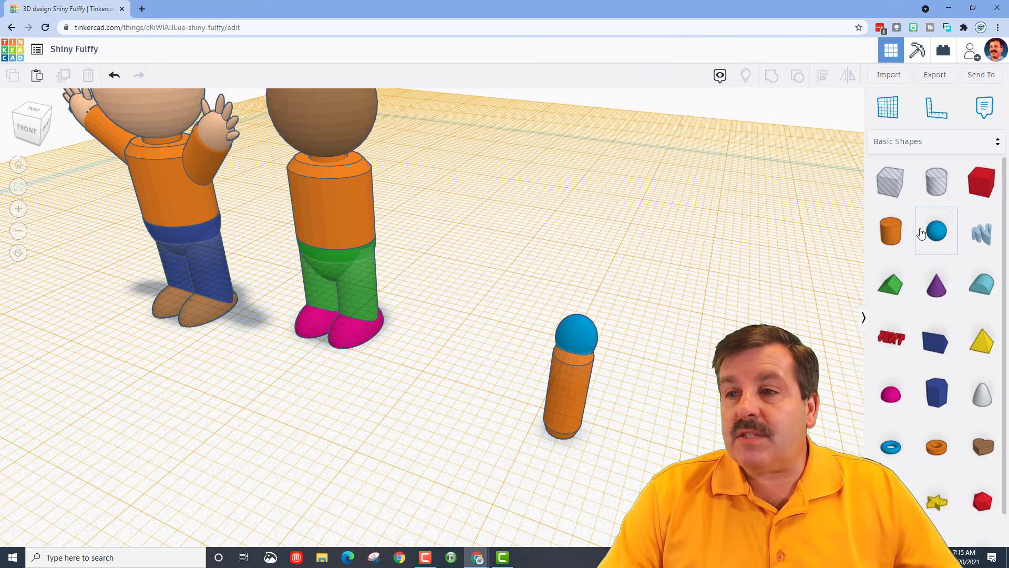
pyautogui.moveTo(920, 233); pyautogui.dragTo(609, 336)
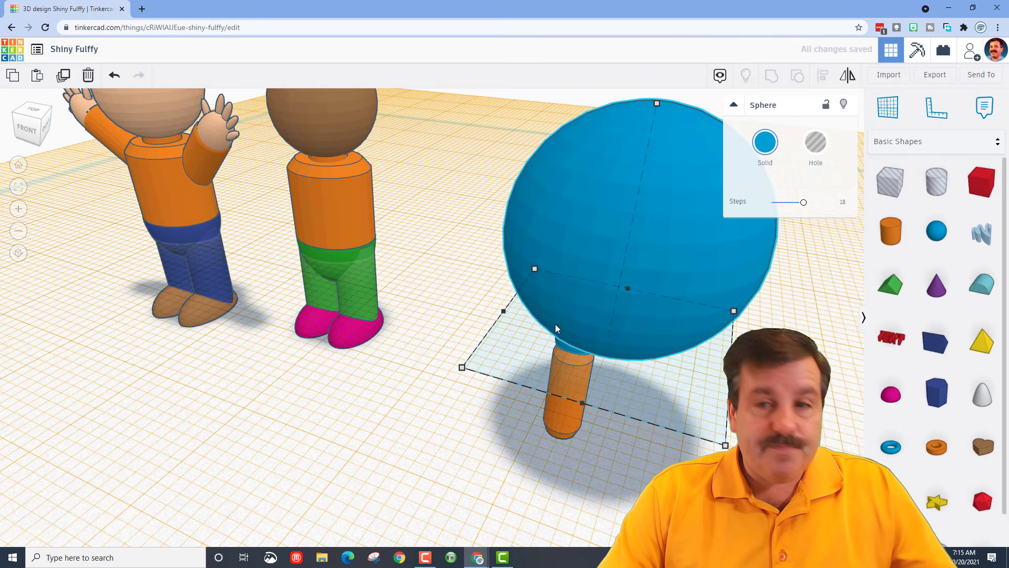
pyautogui.keyDown('shift'); pyautogui.moveTo(656, 105); pyautogui.dragTo(633, 256); pyautogui.keyUp('shift')
pyautogui.click(687, 296)
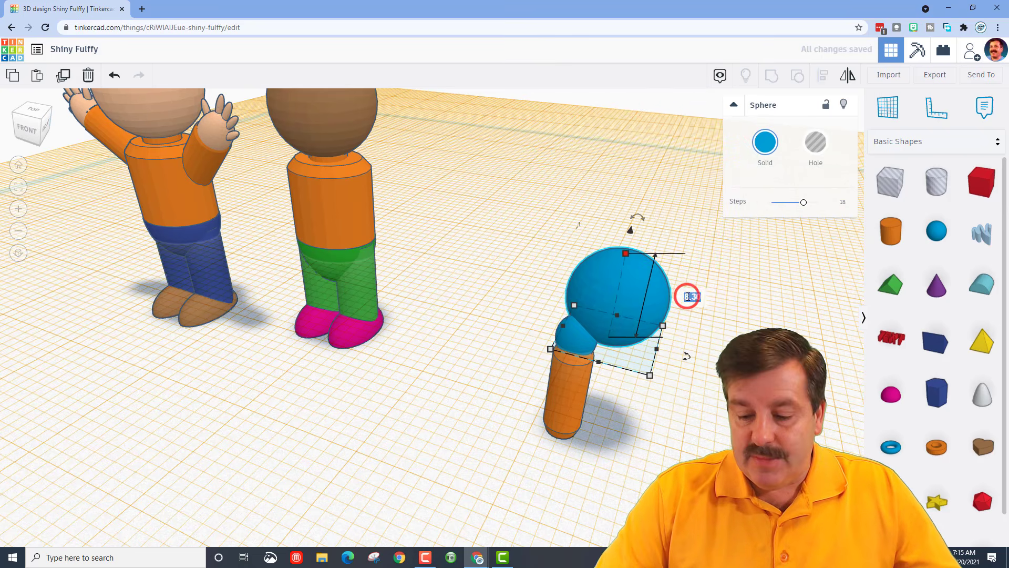
pyautogui.write('1075')
pyautogui.press('Return')
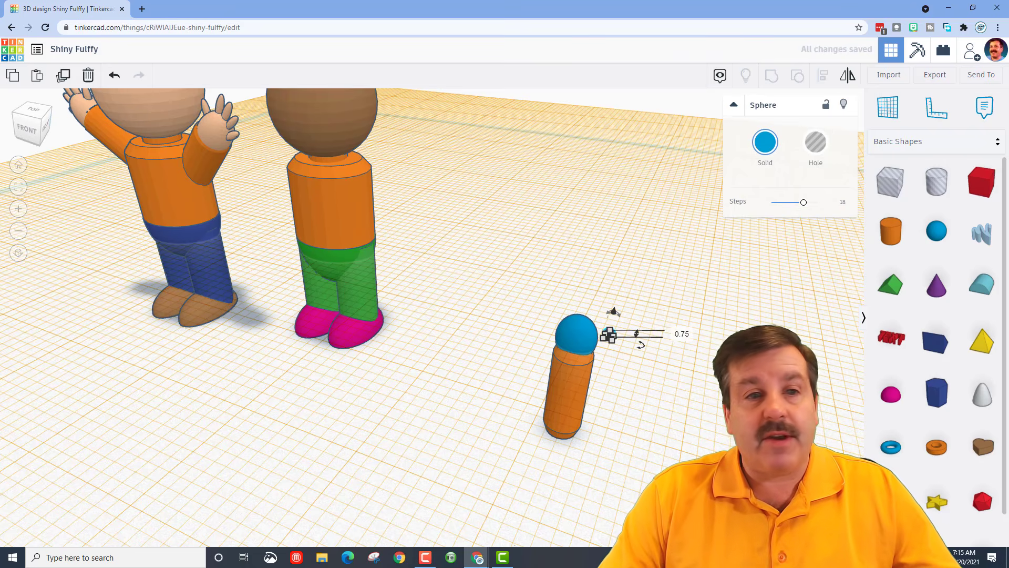
# Stretch the tiny sphere into a finger by setting its height to 3
pyautogui.click(17, 187)
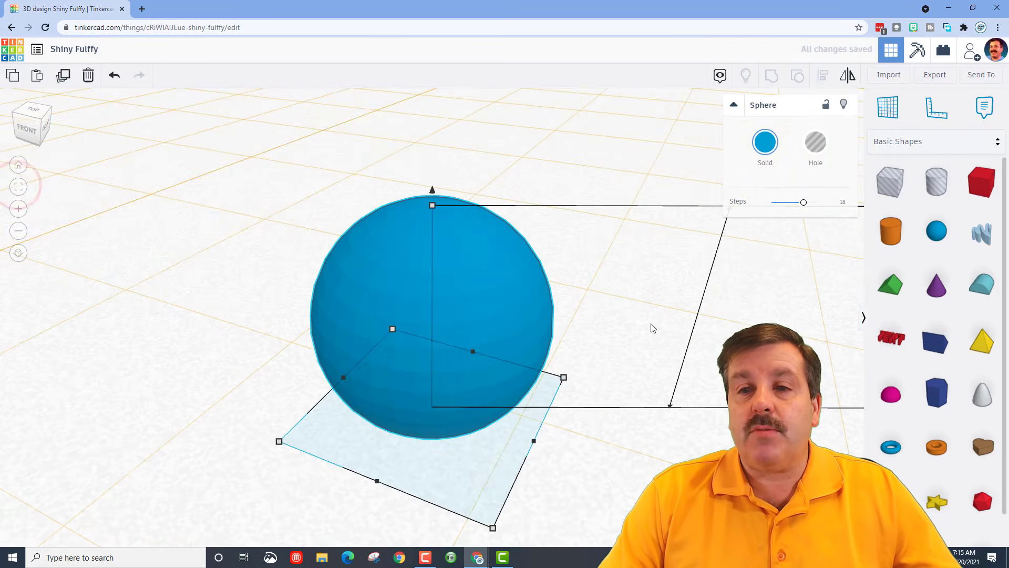
pyautogui.scroll(-4, 653, 327)
pyautogui.click(430, 307)
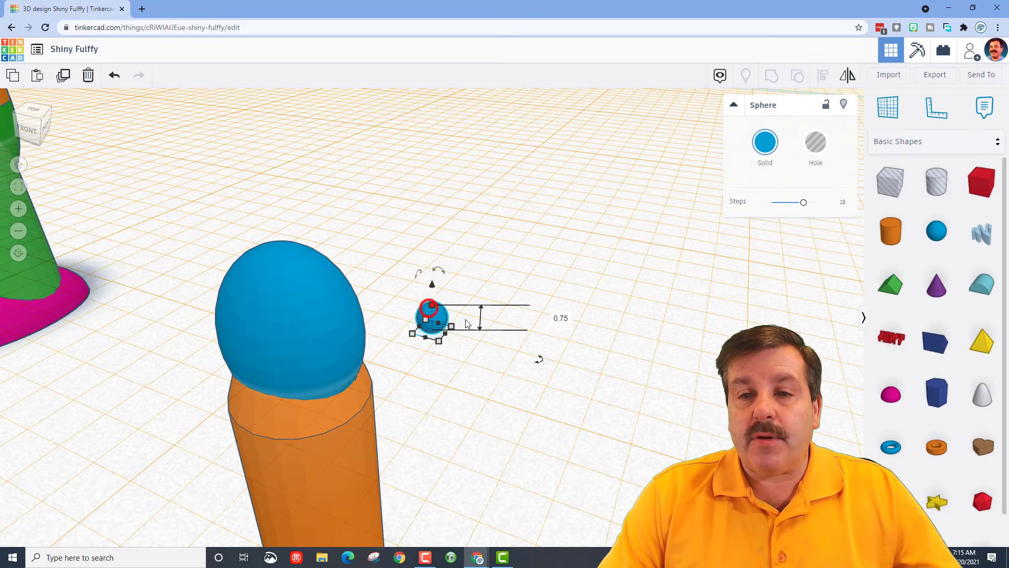
pyautogui.click(563, 318)
pyautogui.write('3')
pyautogui.press('Return')
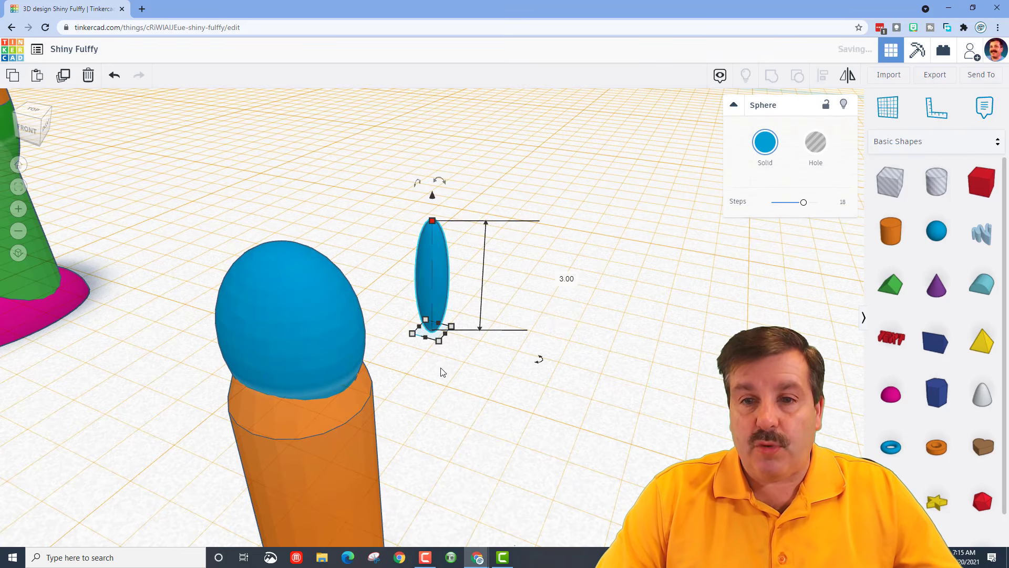
# Move the finger across to the opposite side of the hand sphere and tilt it outward
pyautogui.moveTo(332, 383); pyautogui.dragTo(441, 347, button='right')
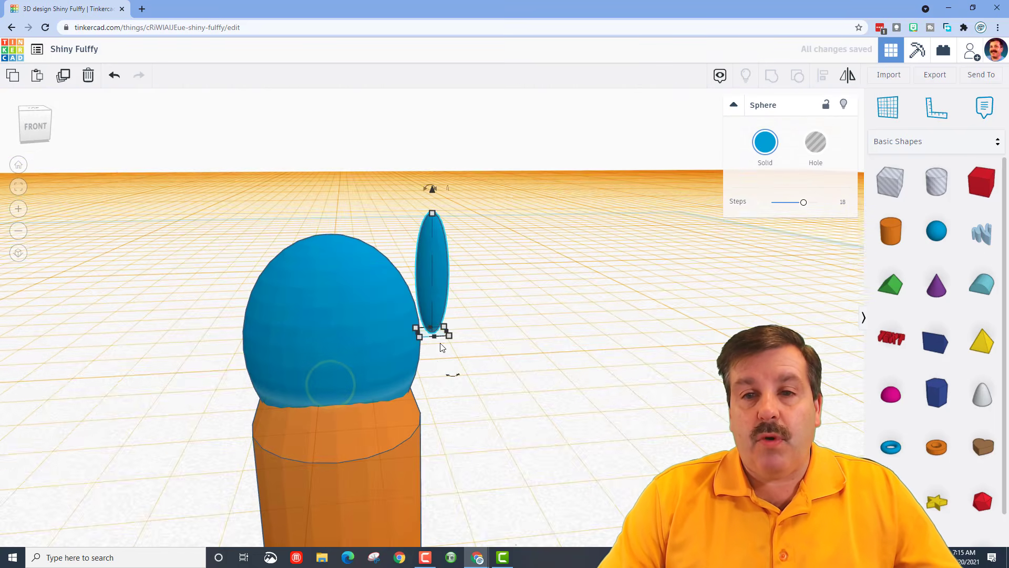
pyautogui.press('Down')
pyautogui.press('Down')
pyautogui.press('Down')
pyautogui.press('Down')
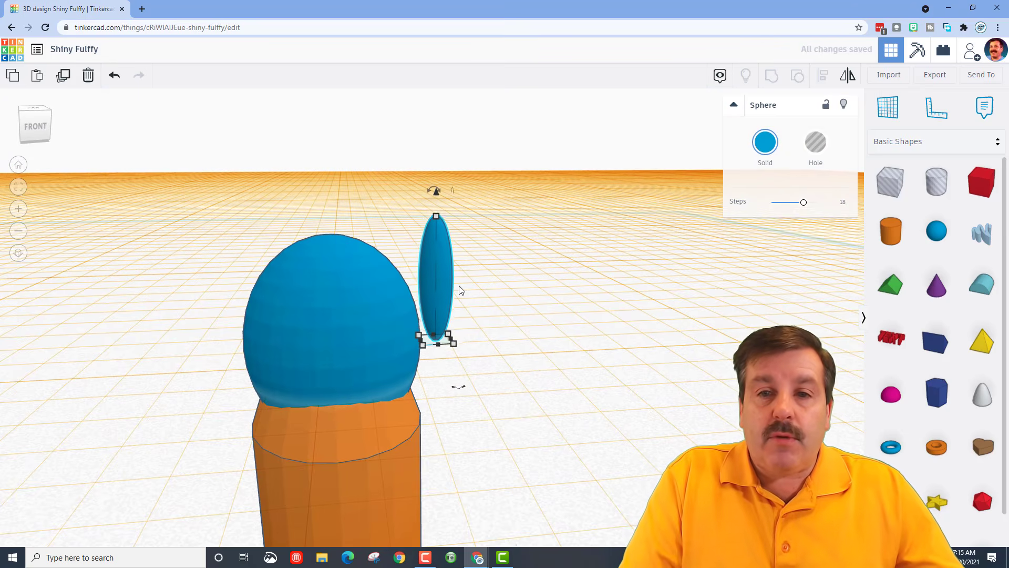
pyautogui.press('Left')
pyautogui.press('Left')
pyautogui.press('Left')
pyautogui.press('Left')
pyautogui.press('Left')
pyautogui.press('Left')
pyautogui.press('Left')
pyautogui.press('Left')
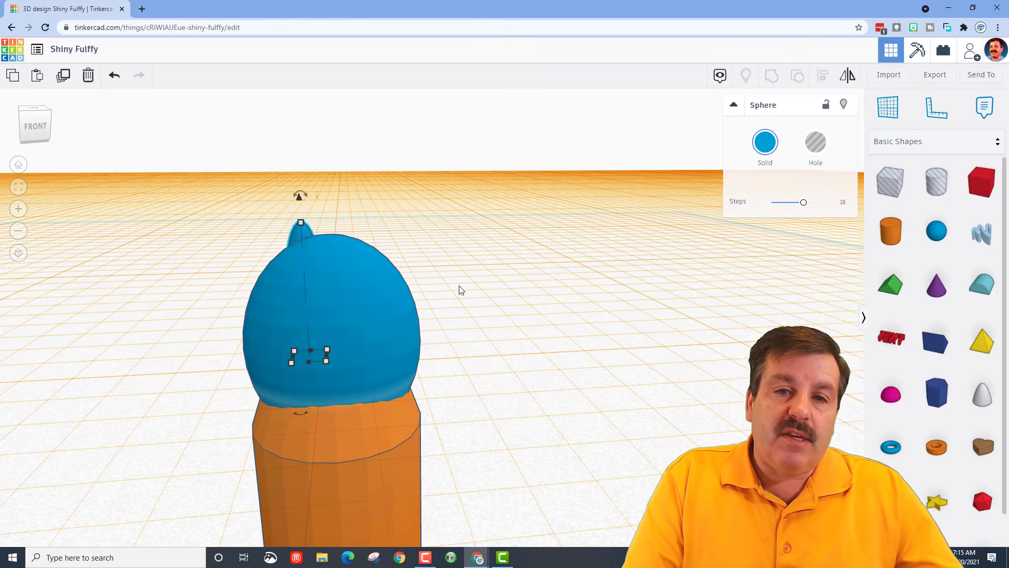
pyautogui.press('Left')
pyautogui.press('Left')
pyautogui.press('Left')
pyautogui.press('Left')
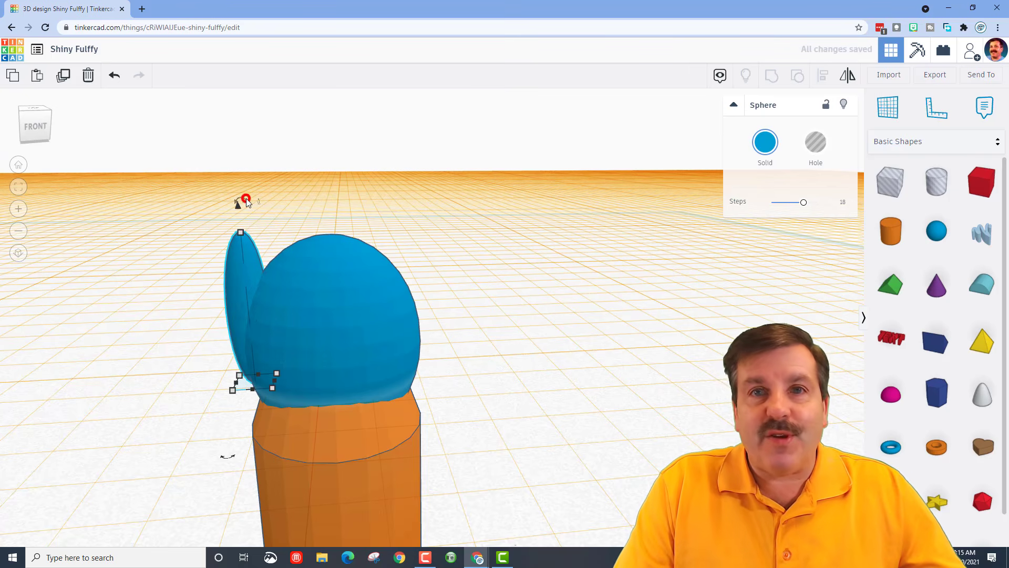
pyautogui.moveTo(246, 198); pyautogui.dragTo(148, 185)
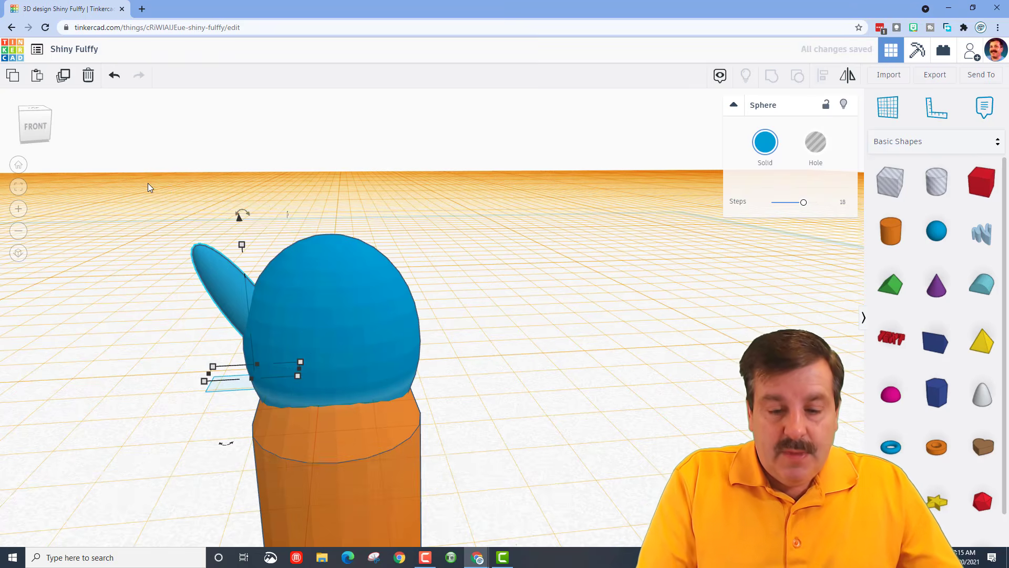
# Duplicate the tilted finger and nudge the copy up and inward along the hand
pyautogui.hotkey('ctrl', 'Up')
pyautogui.hotkey('ctrl', 'Up')
pyautogui.hotkey('ctrl', 'Up')
pyautogui.hotkey('ctrl', 'Up')
pyautogui.hotkey('ctrl', 'Up')
pyautogui.hotkey('ctrl', 'Up')
pyautogui.hotkey('ctrl', 'Up')
pyautogui.hotkey('ctrl', 'Up')
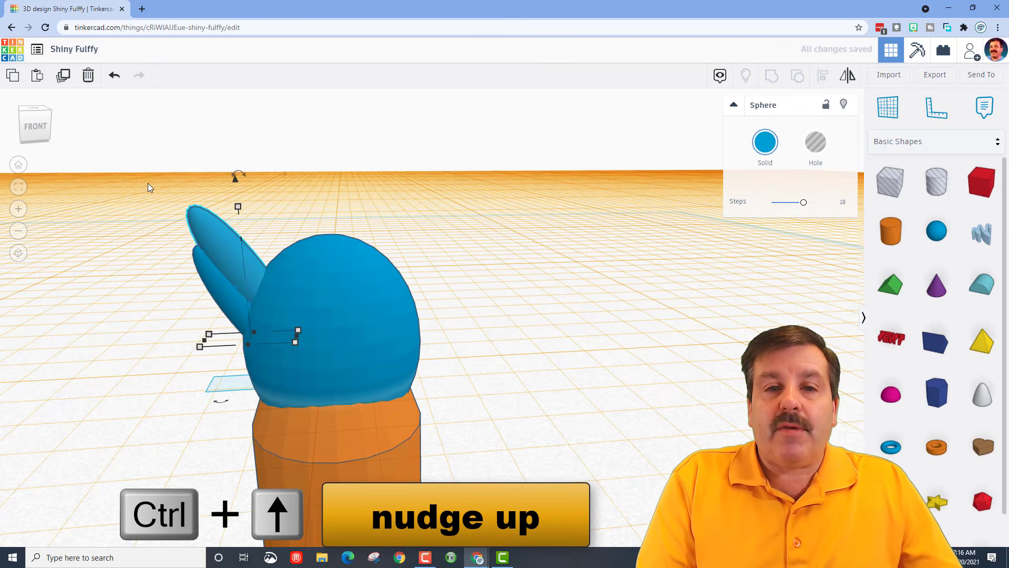
pyautogui.press('Right')
pyautogui.press('Right')
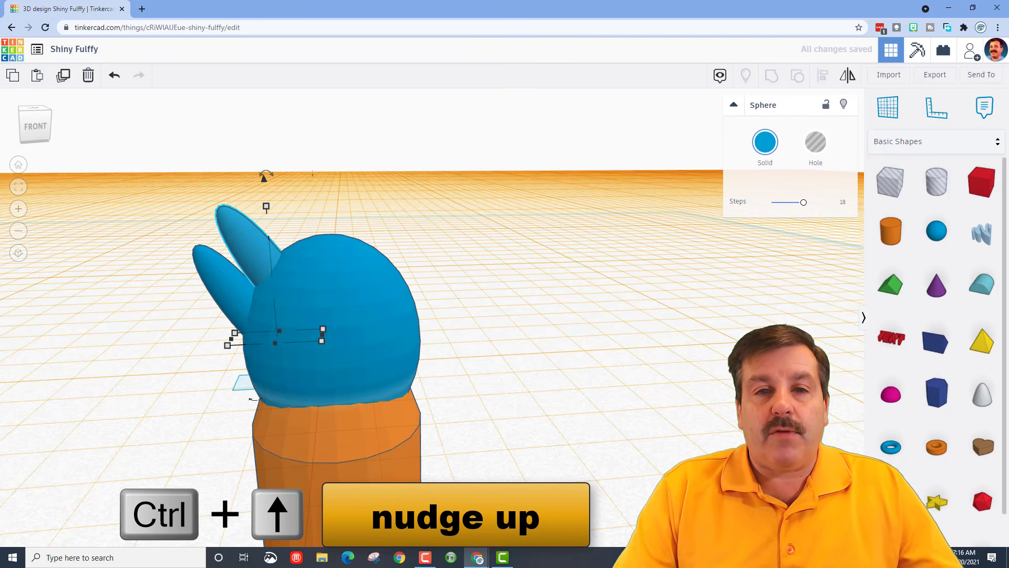
# Rotate the second finger slightly more upright and raise it farther out of the hand
pyautogui.moveTo(272, 173); pyautogui.dragTo(310, 90)
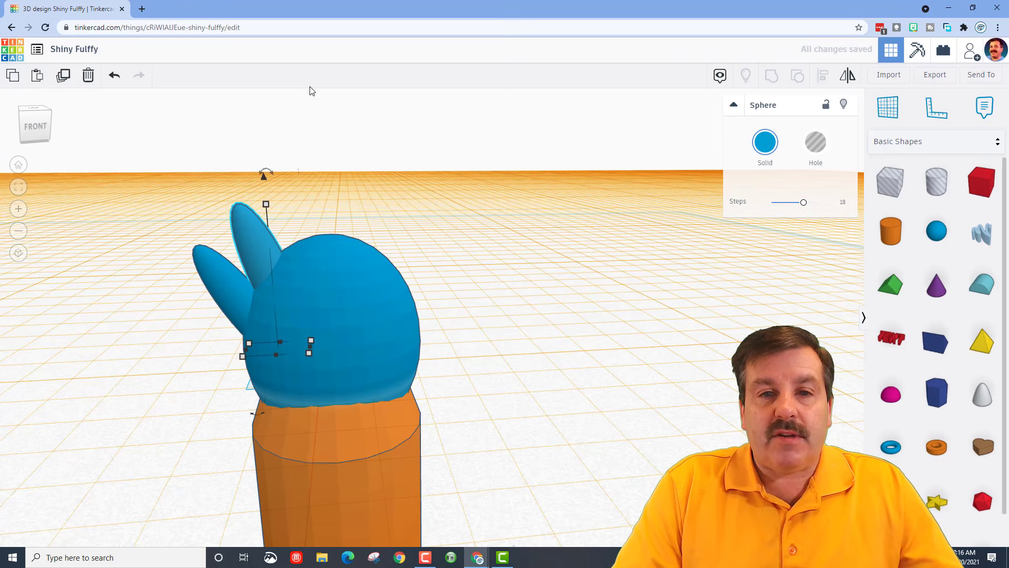
pyautogui.hotkey('ctrl', 'Up')
pyautogui.hotkey('ctrl', 'Up')
pyautogui.hotkey('ctrl', 'Up')
pyautogui.hotkey('ctrl', 'Up')
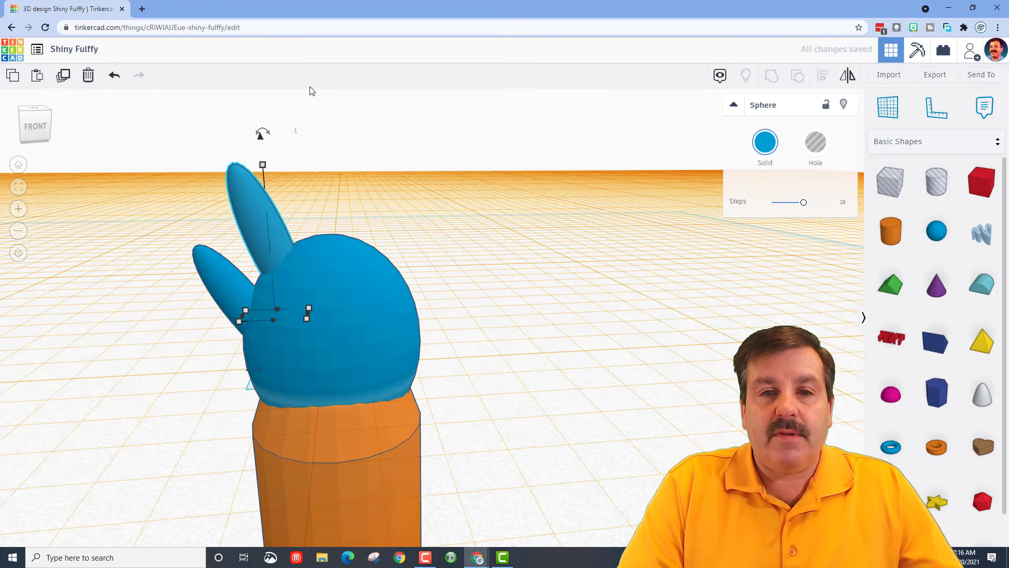
pyautogui.hotkey('ctrl', 'v')
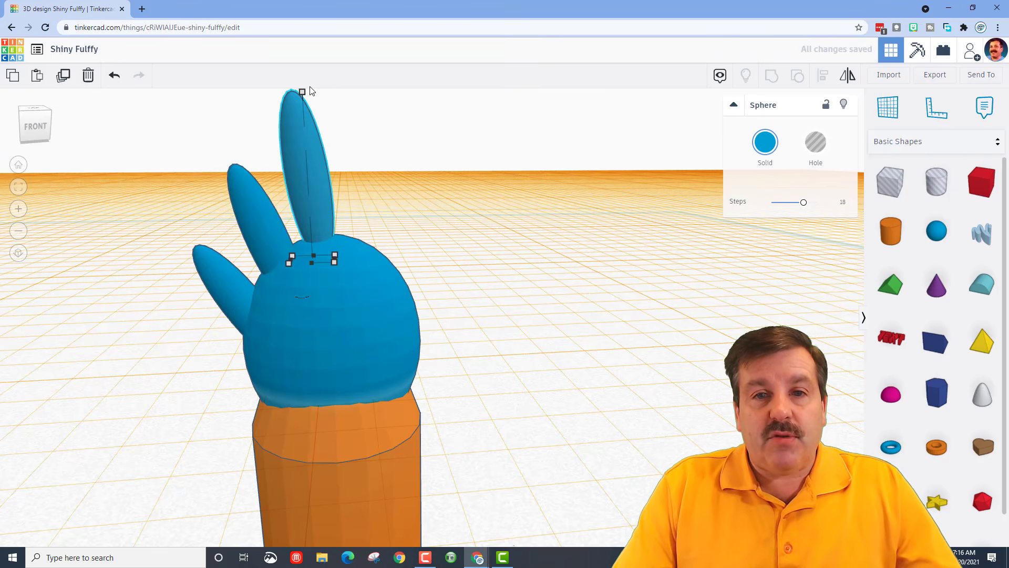
pyautogui.click(358, 187)
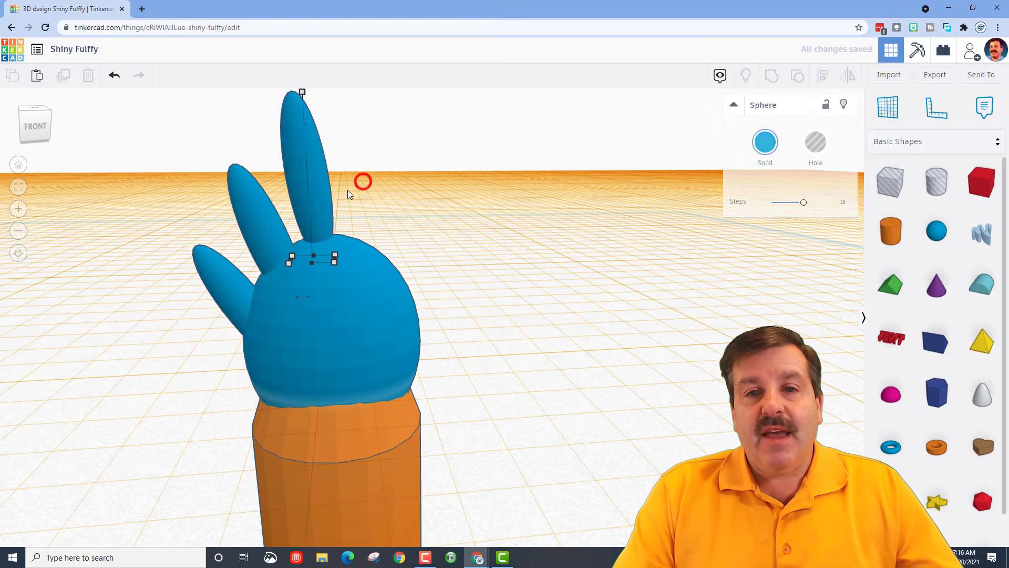
pyautogui.click(317, 195)
pyautogui.press('Delete')
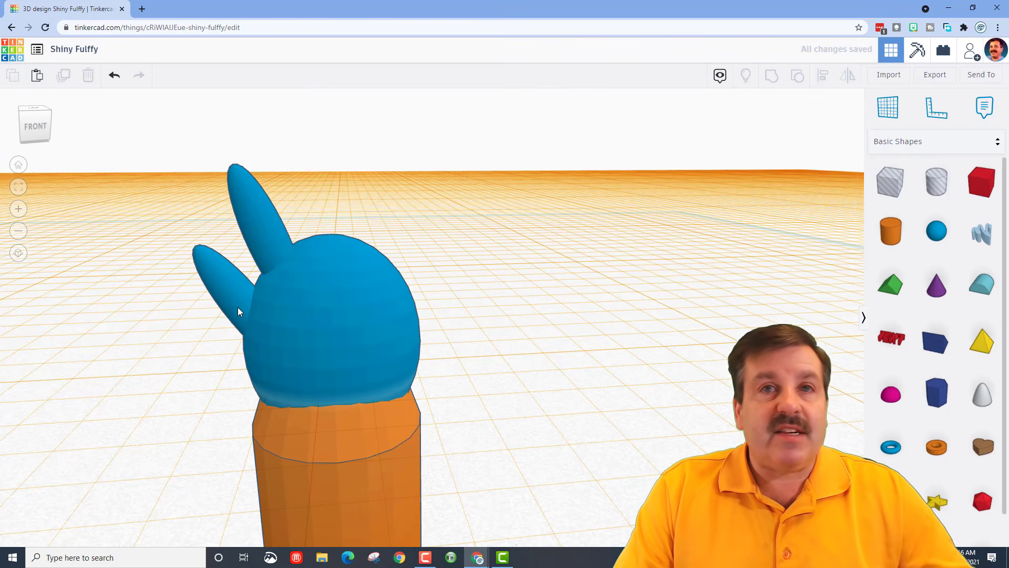
# Duplicate the second finger and nudge the copy sideways toward the middle of the hand
pyautogui.click(273, 236)
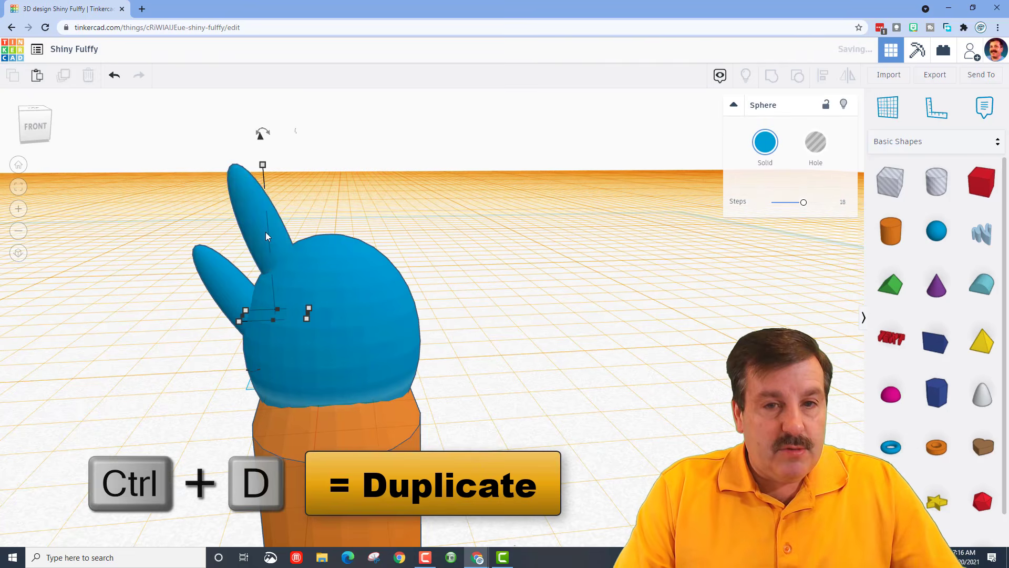
pyautogui.hotkey('ctrl', 'd')
pyautogui.press('Right')
pyautogui.press('Right')
pyautogui.press('Right')
pyautogui.press('Right')
pyautogui.press('Right')
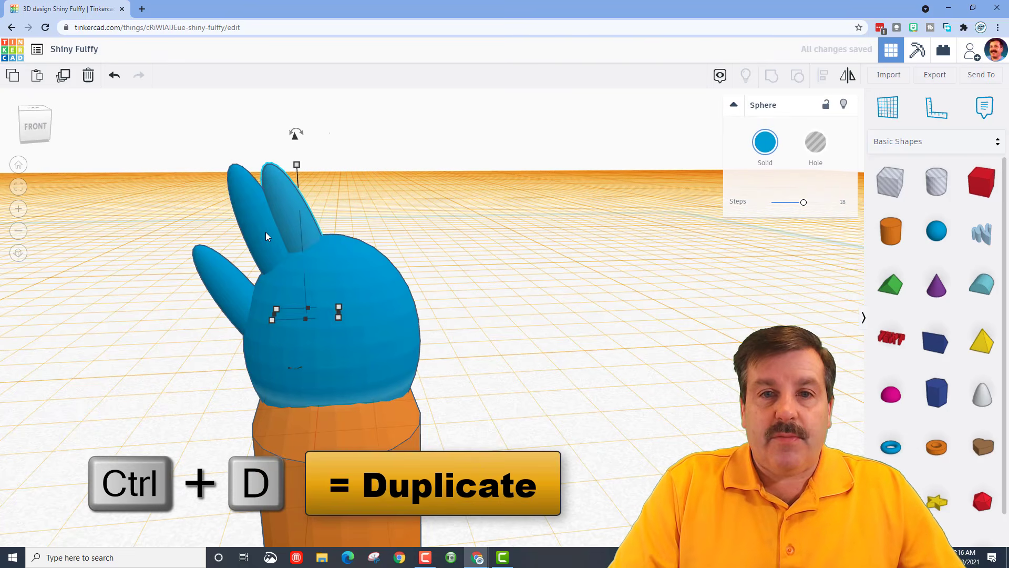
# Turn the third finger nearly upright, raising it above the hand and scaling it down slightly
pyautogui.moveTo(296, 133); pyautogui.dragTo(330, 120)
pyautogui.hotkey('ctrl', 'Up')
pyautogui.hotkey('ctrl', 'Up')
pyautogui.hotkey('ctrl', 'Up')
pyautogui.hotkey('ctrl', 'Up')
pyautogui.hotkey('ctrl', 'Up')
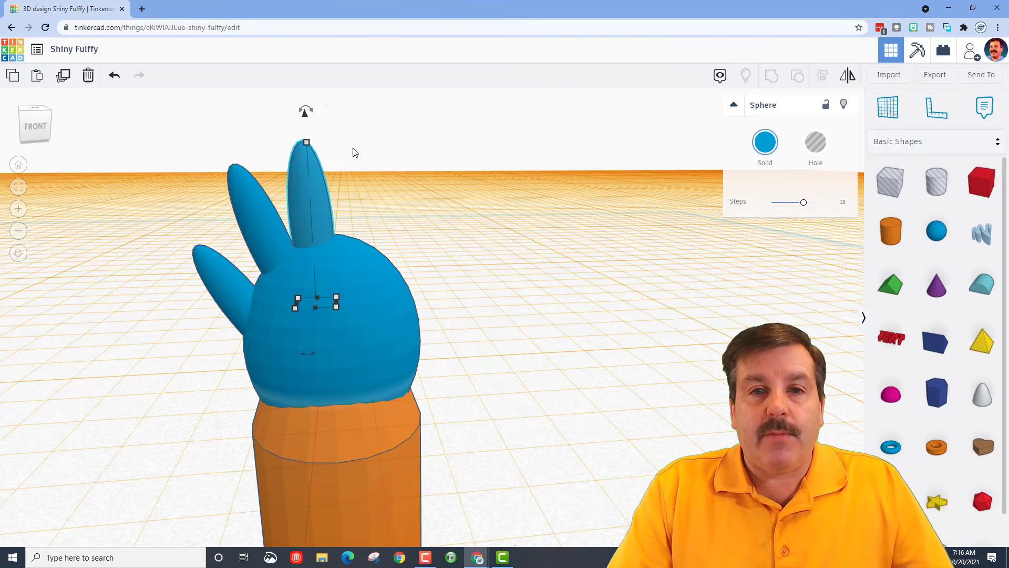
pyautogui.moveTo(306, 143); pyautogui.dragTo(323, 156)
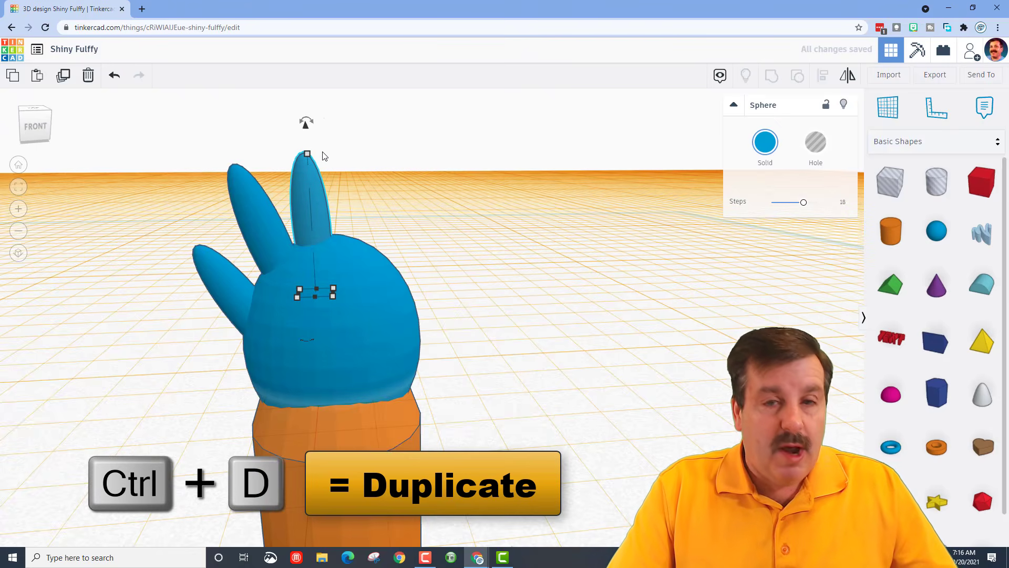
# Duplicate the third finger twice to fan out a fourth and fifth finger, and nudge the fifth outward
pyautogui.hotkey('ctrl', 'd')
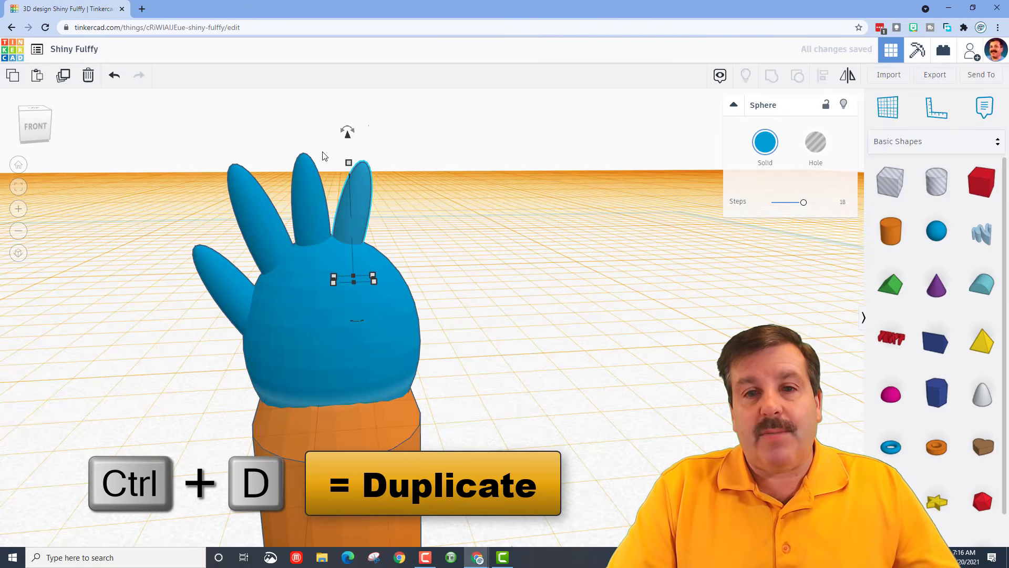
pyautogui.hotkey('ctrl', 'd')
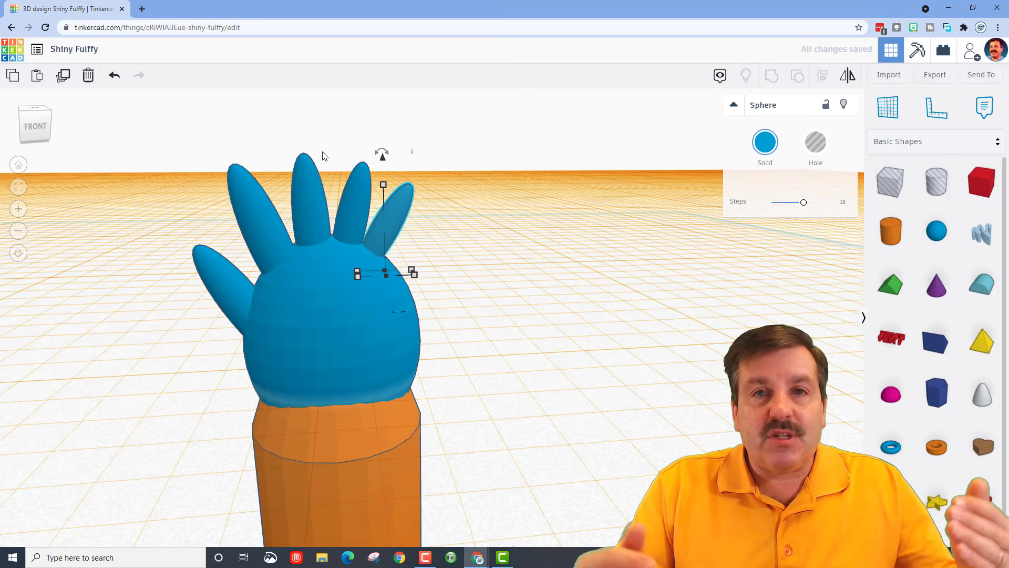
pyautogui.press('Right')
pyautogui.press('Right')
pyautogui.press('Right')
pyautogui.press('Right')
pyautogui.press('Right')
pyautogui.press('Right')
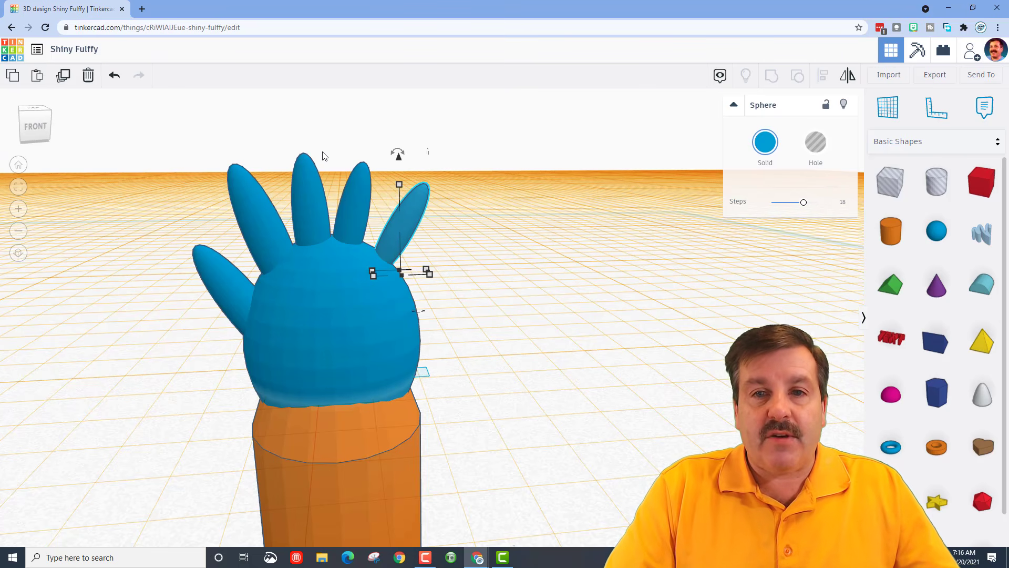
# Nudge the fourth, third and second fingers slightly toward the fifth to even out their spacing
pyautogui.click(357, 199)
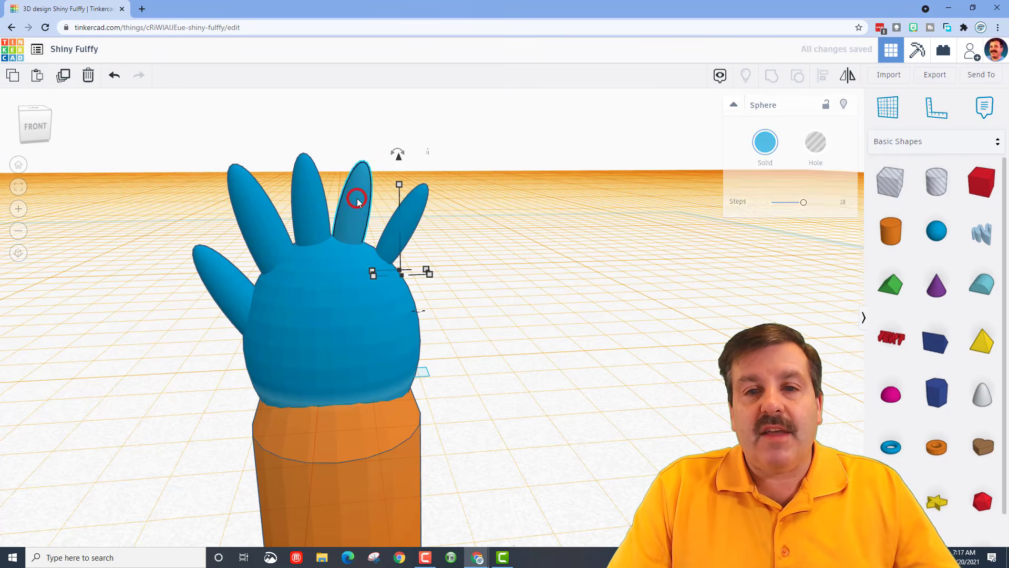
pyautogui.click(308, 202)
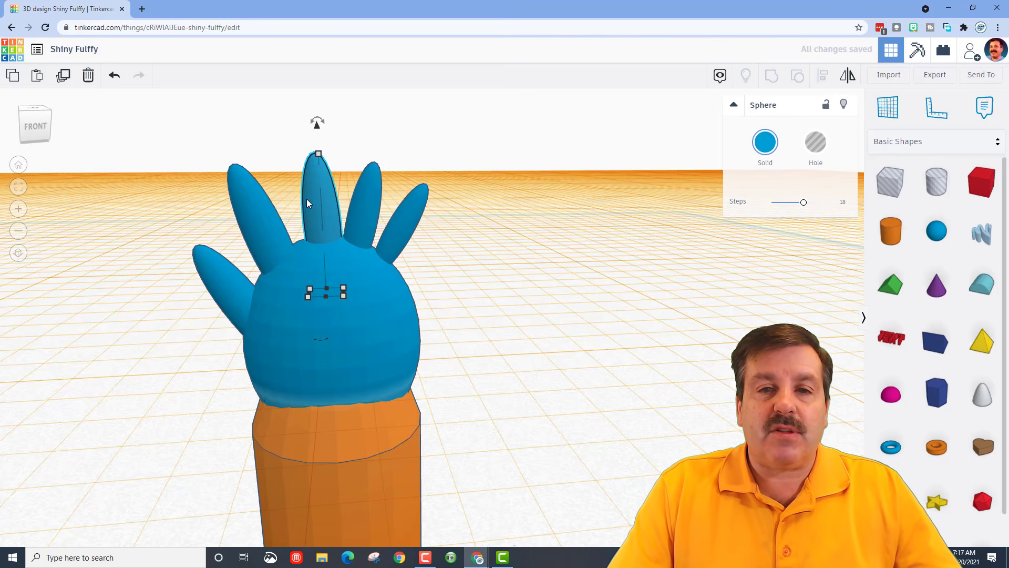
pyautogui.click(258, 218)
pyautogui.press('Right')
pyautogui.press('Right')
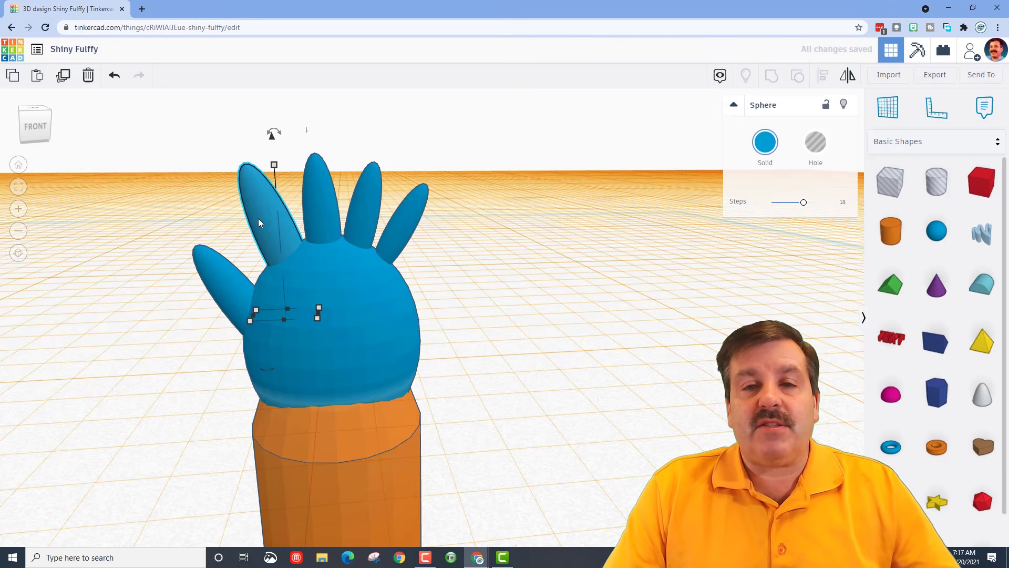
# Adjust the fifth finger's outward tilt and nudge it down and outward along the side of the hand
pyautogui.click(392, 230)
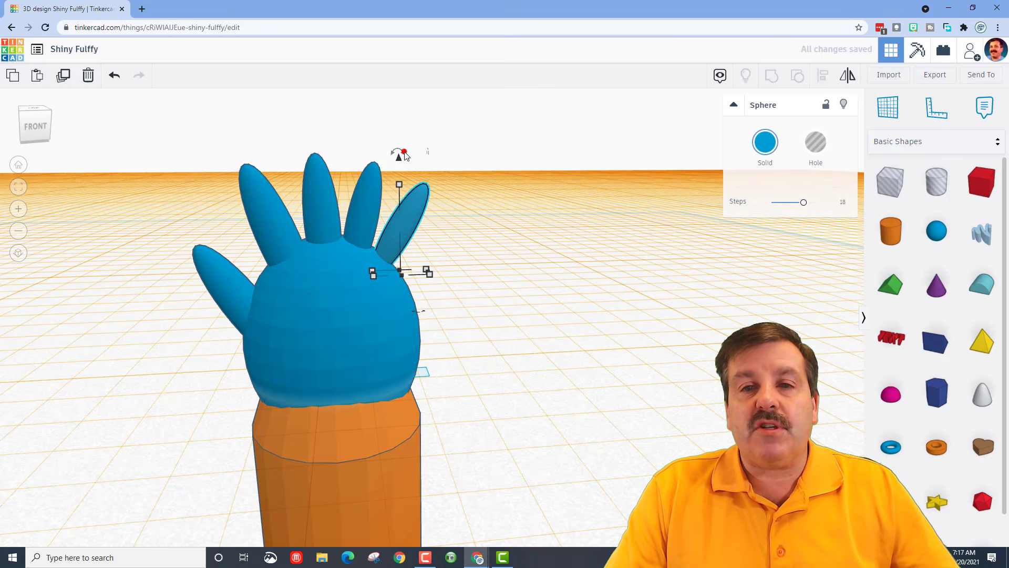
pyautogui.moveTo(404, 154); pyautogui.dragTo(389, 134)
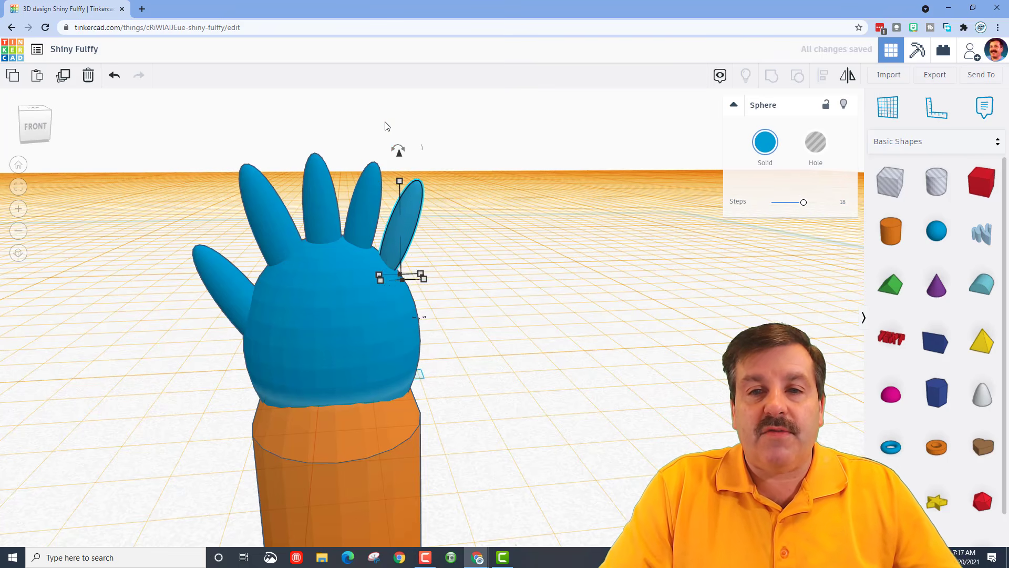
pyautogui.hotkey('ctrl', 'z')
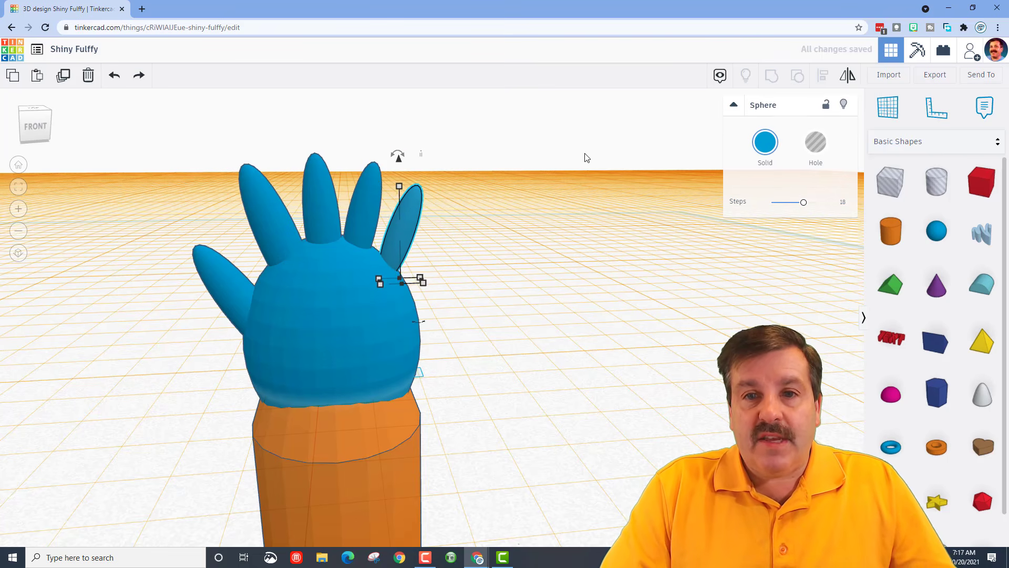
pyautogui.hotkey('ctrl', 'Down')
pyautogui.press('Right')
pyautogui.press('Right')
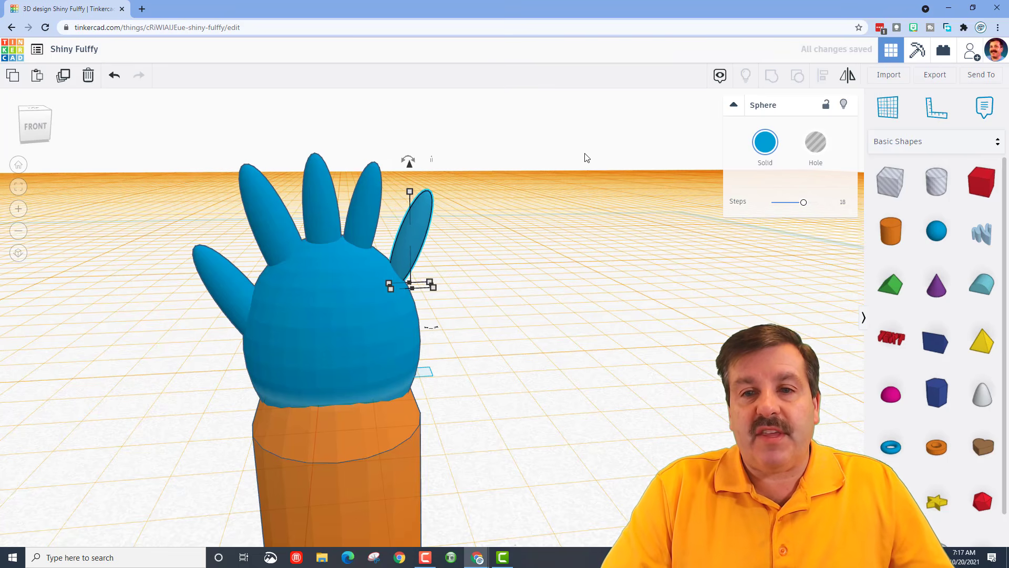
pyautogui.hotkey('ctrl', 'Down')
pyautogui.hotkey('ctrl', 'Down')
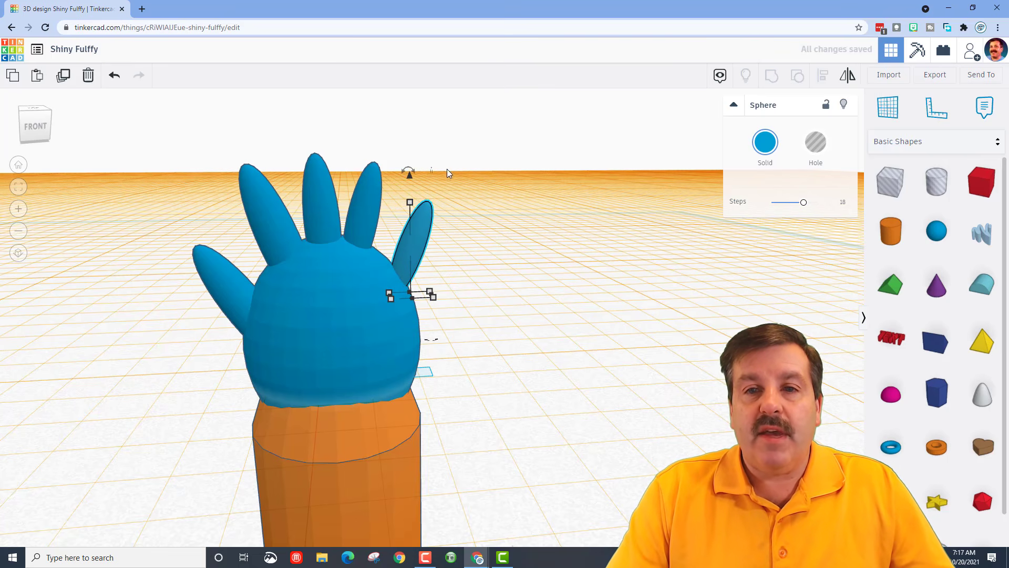
pyautogui.moveTo(411, 169); pyautogui.dragTo(362, 203)
# Nudge the fourth finger outward and lower it slightly into the hand
pyautogui.click(365, 205)
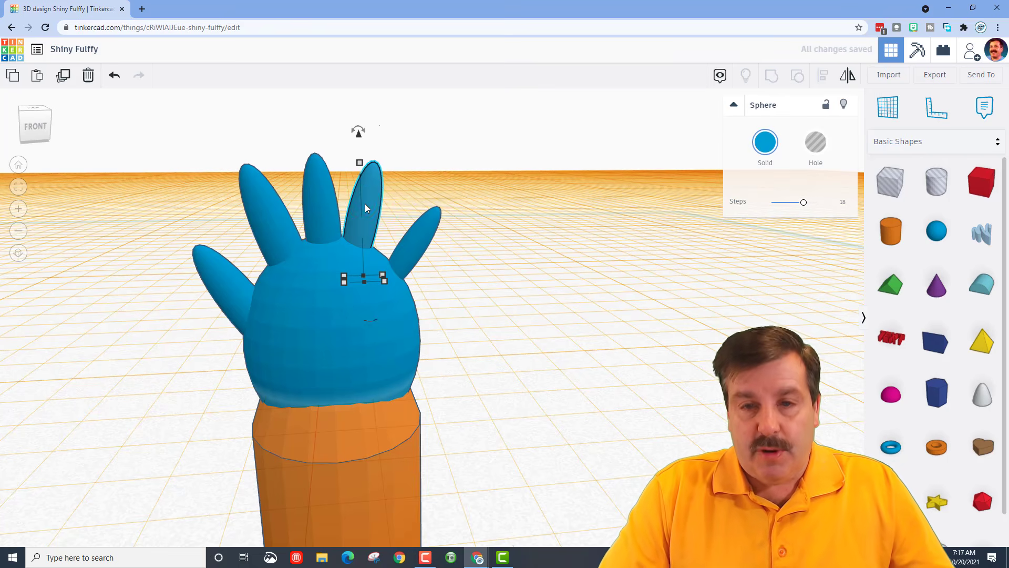
pyautogui.press('Right')
pyautogui.press('Right')
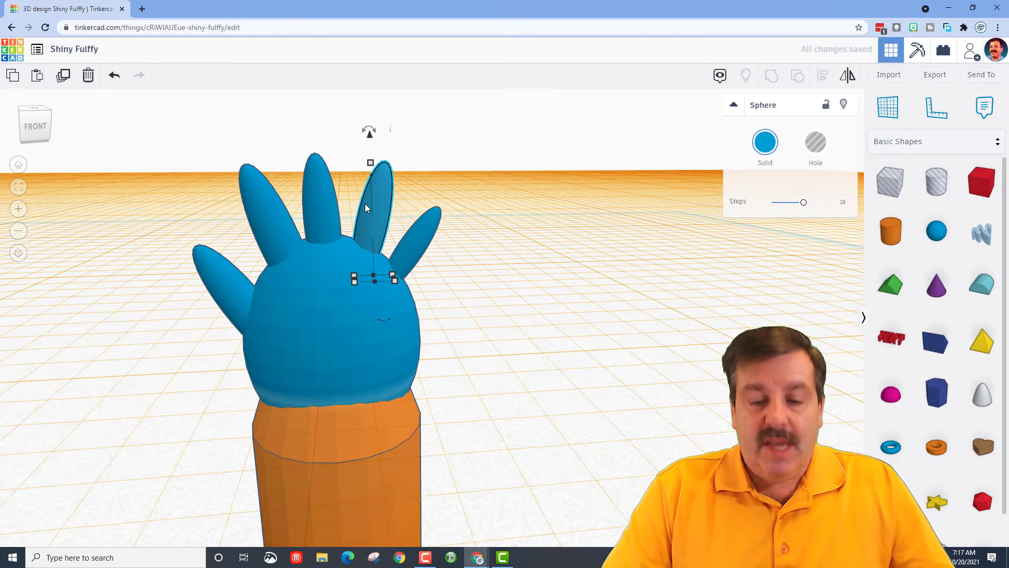
pyautogui.hotkey('ctrl', 'Down')
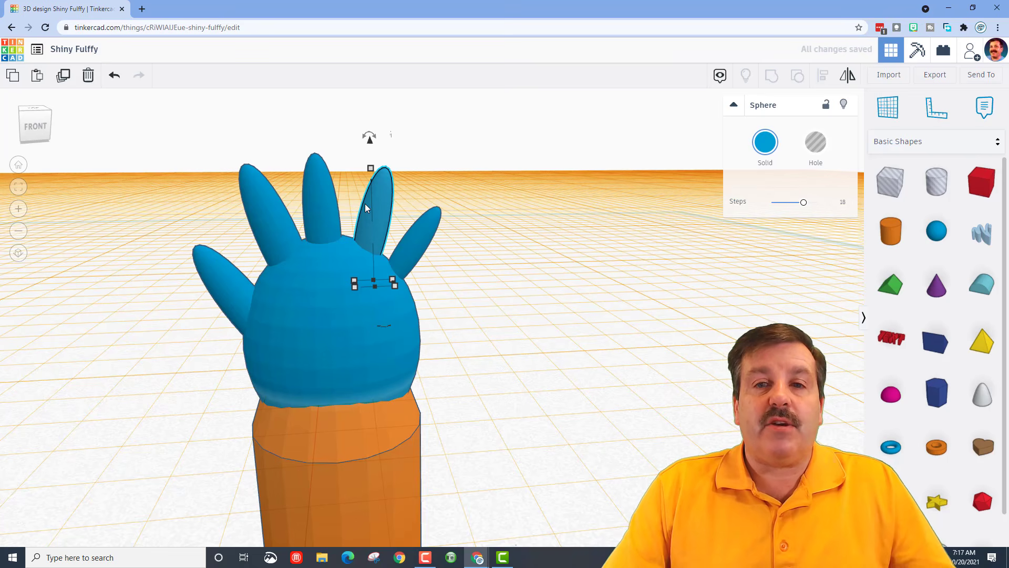
# Return the workplane to the base grid and color the hand and its five fingers brown
pyautogui.click(893, 107)
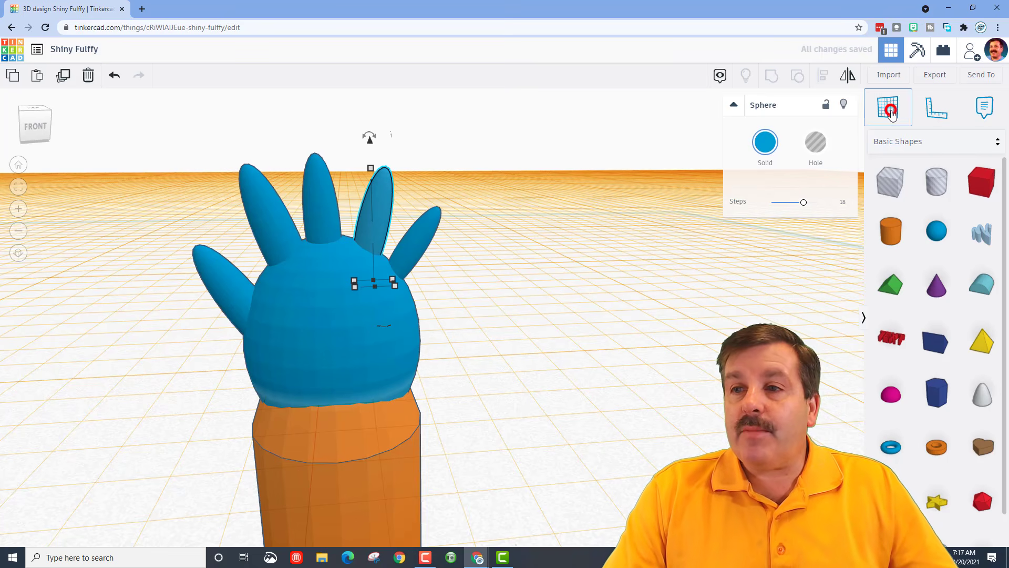
pyautogui.click(587, 414)
pyautogui.scroll(-5, 607, 429)
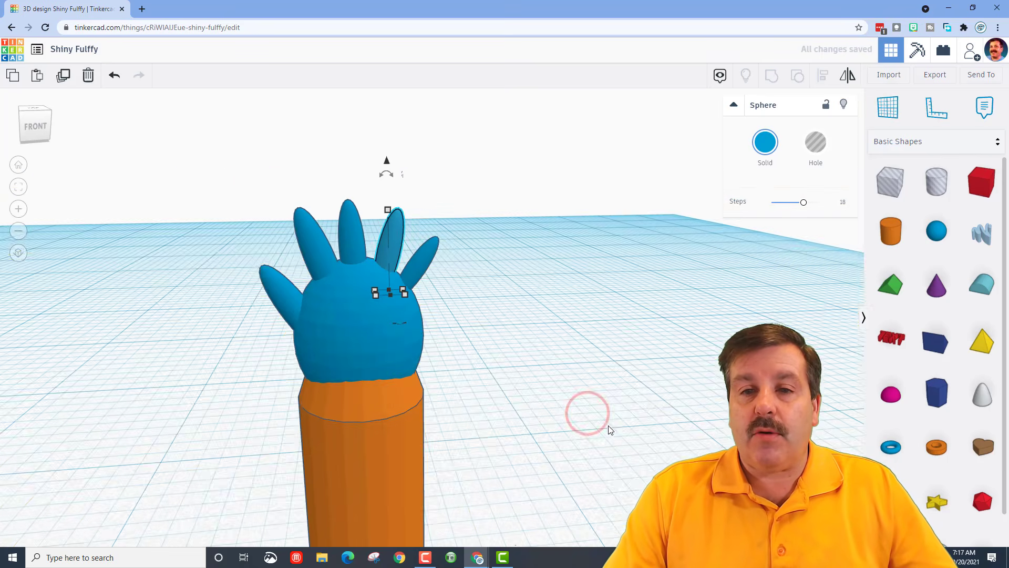
pyautogui.moveTo(607, 425); pyautogui.dragTo(636, 463, button='right')
pyautogui.moveTo(321, 269); pyautogui.dragTo(430, 311)
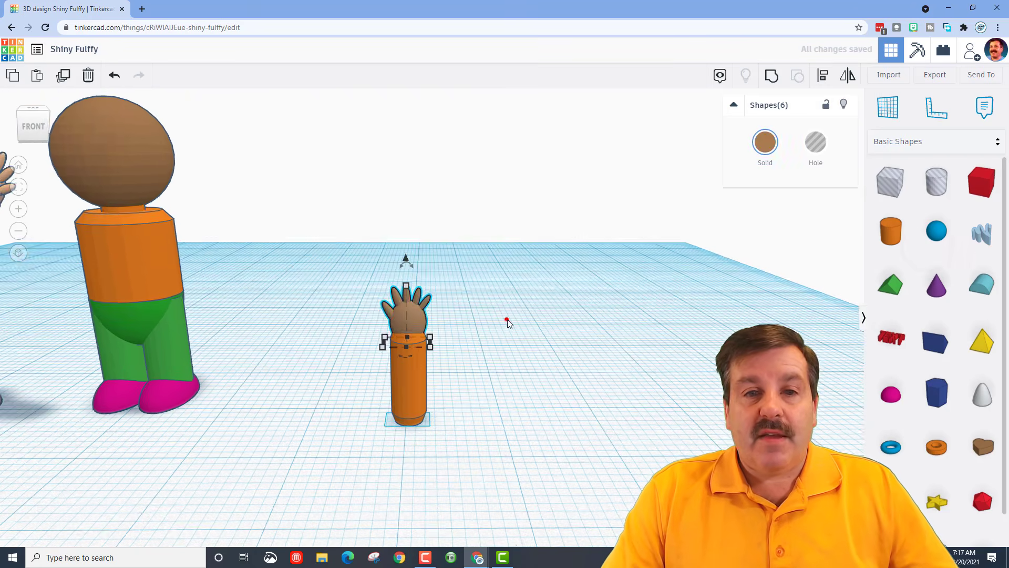
# Group the arm, hand and fingers into one shape and set its color to Multicolor
pyautogui.click(507, 319)
pyautogui.moveTo(506, 319); pyautogui.dragTo(525, 308, button='right')
pyautogui.moveTo(340, 264); pyautogui.dragTo(479, 436)
pyautogui.click(769, 77)
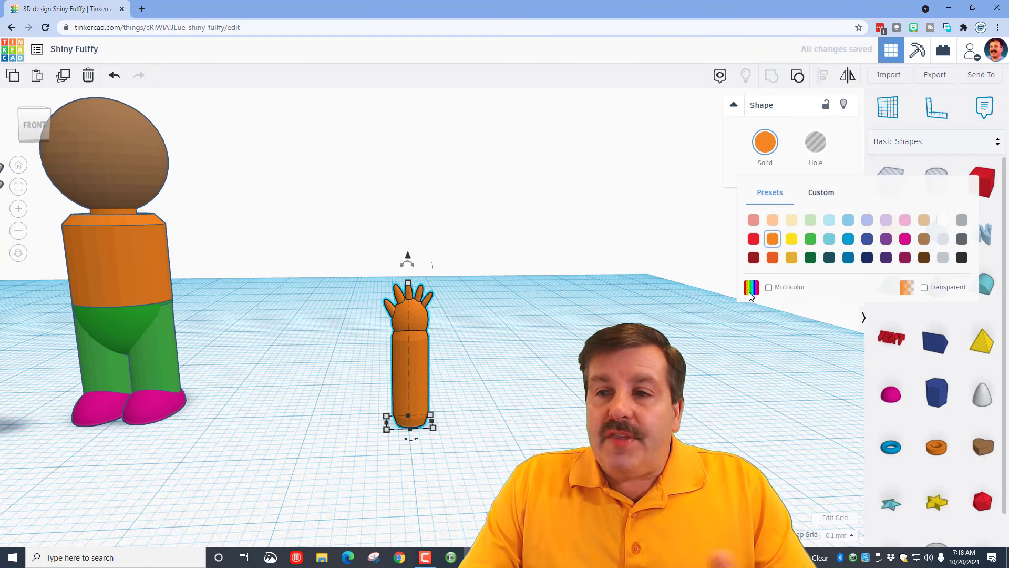
pyautogui.click(761, 151)
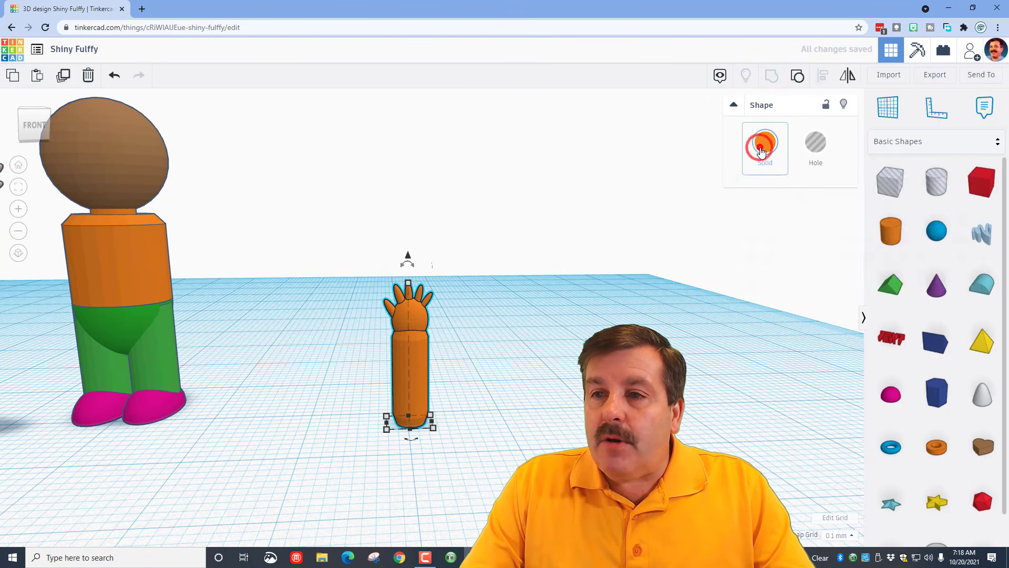
pyautogui.click(760, 152)
pyautogui.click(768, 293)
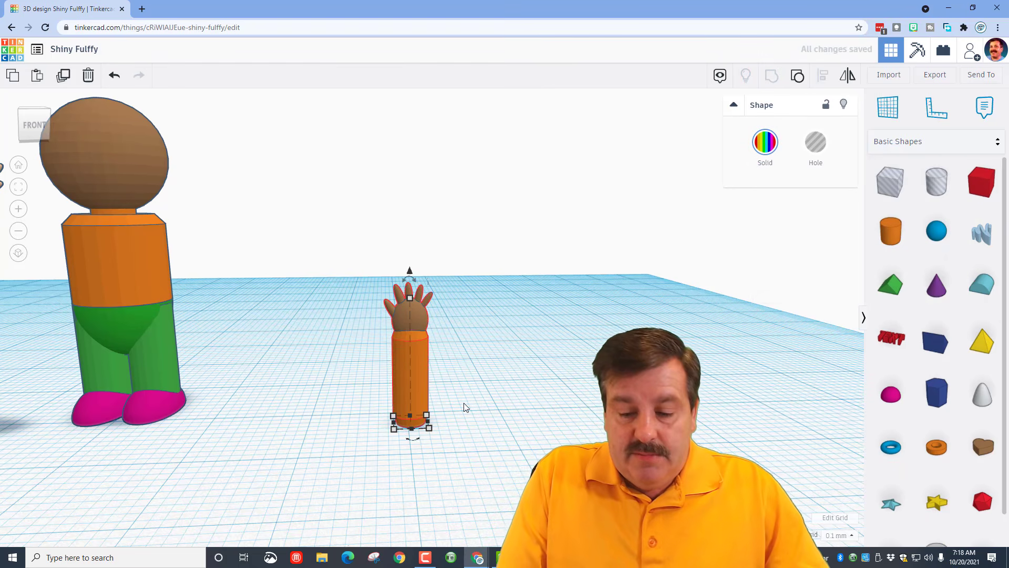
# Set the snap grid to 1.0 mm, duplicate the arm and nudge the copy to the left, clear of the original
pyautogui.click(838, 536)
pyautogui.click(840, 495)
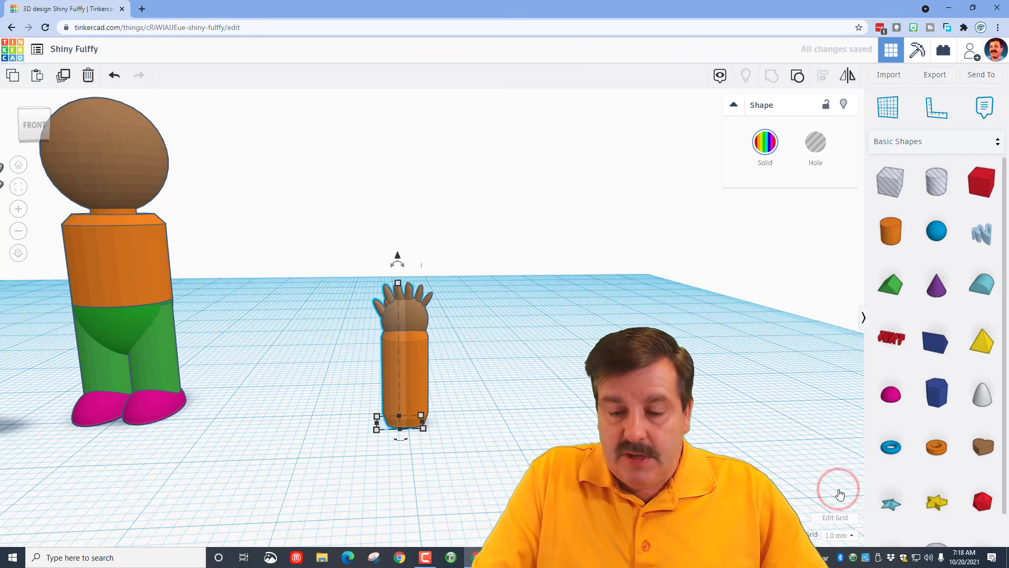
pyautogui.press('Left')
pyautogui.press('Left')
pyautogui.press('Left')
pyautogui.press('Left')
pyautogui.press('Left')
pyautogui.press('Left')
pyautogui.press('Left')
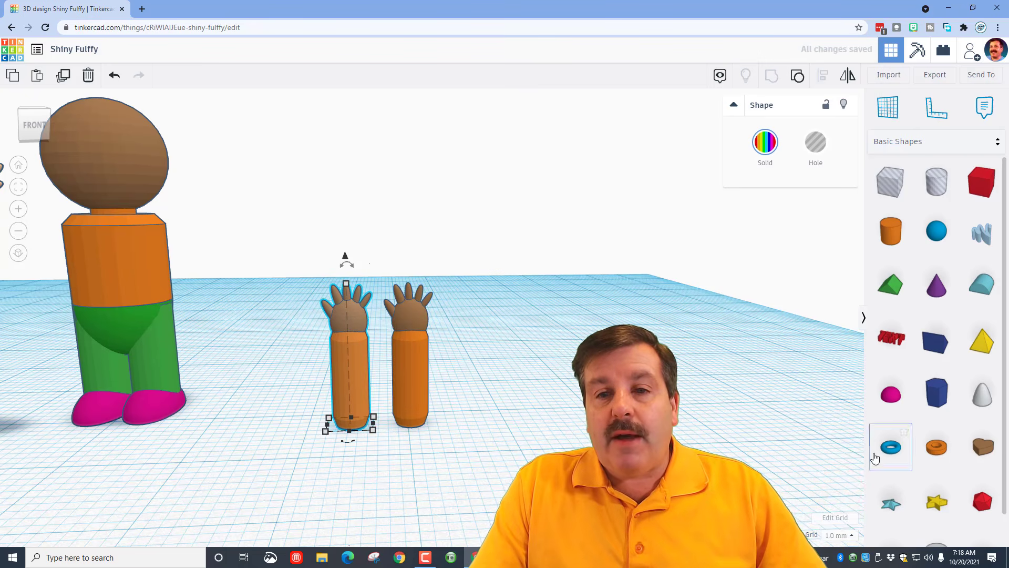
# Mirror the copied arm left to right and rotate it 45° outward
pyautogui.click(845, 79)
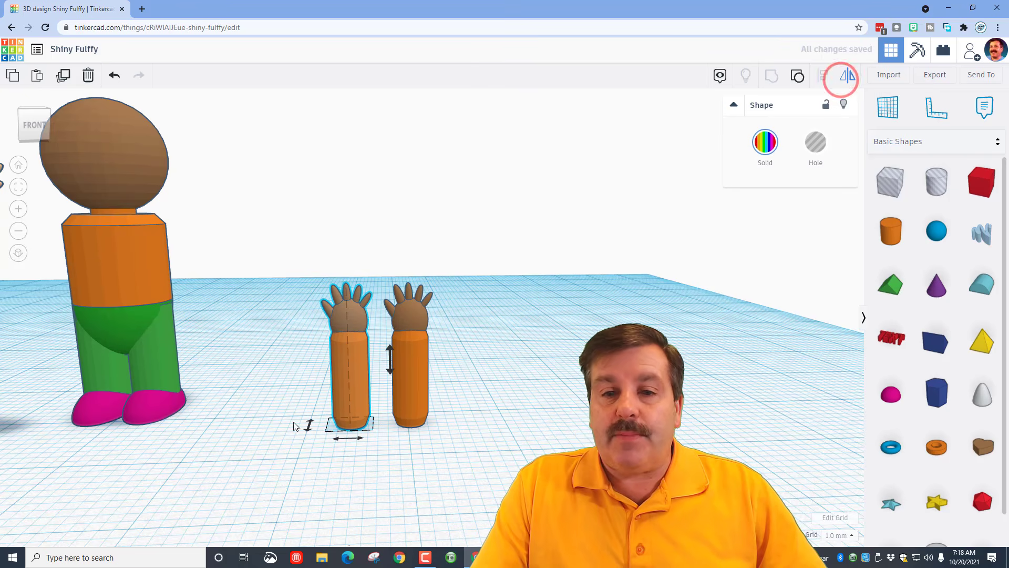
pyautogui.click(337, 439)
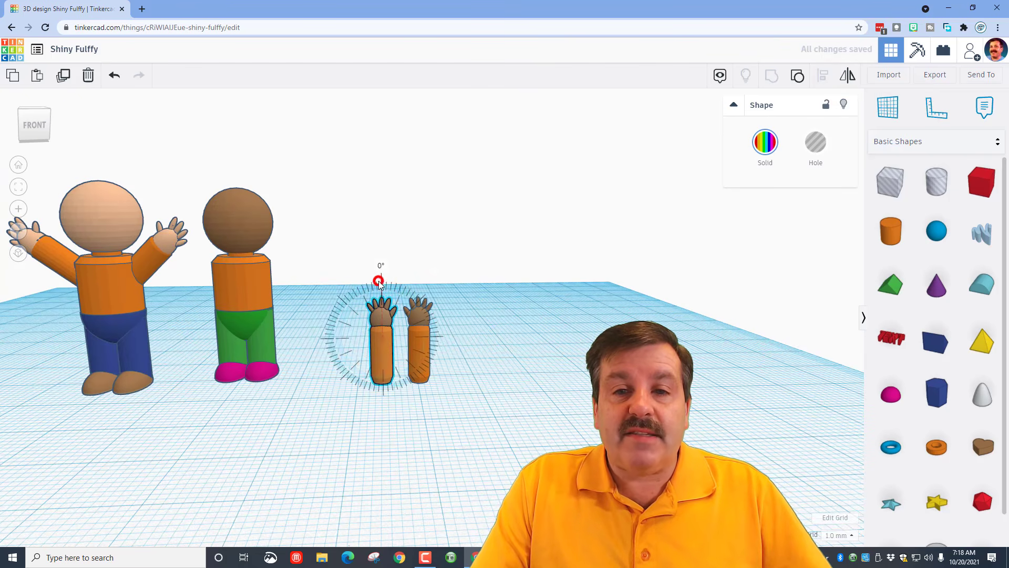
pyautogui.moveTo(382, 284); pyautogui.dragTo(361, 321)
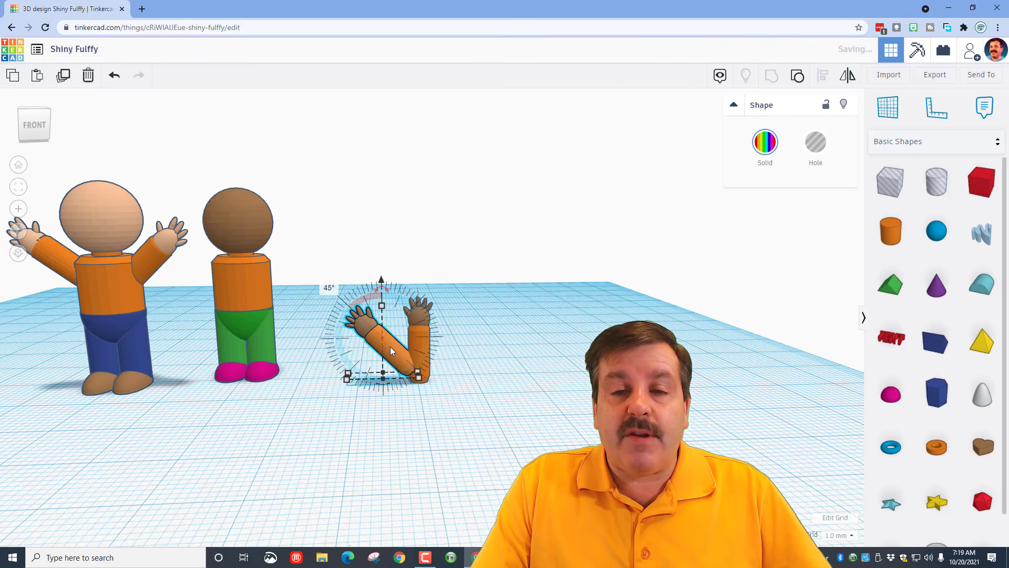
# Rotate the original arm outward in the opposite direction so the two arms form a V
pyautogui.click(419, 336)
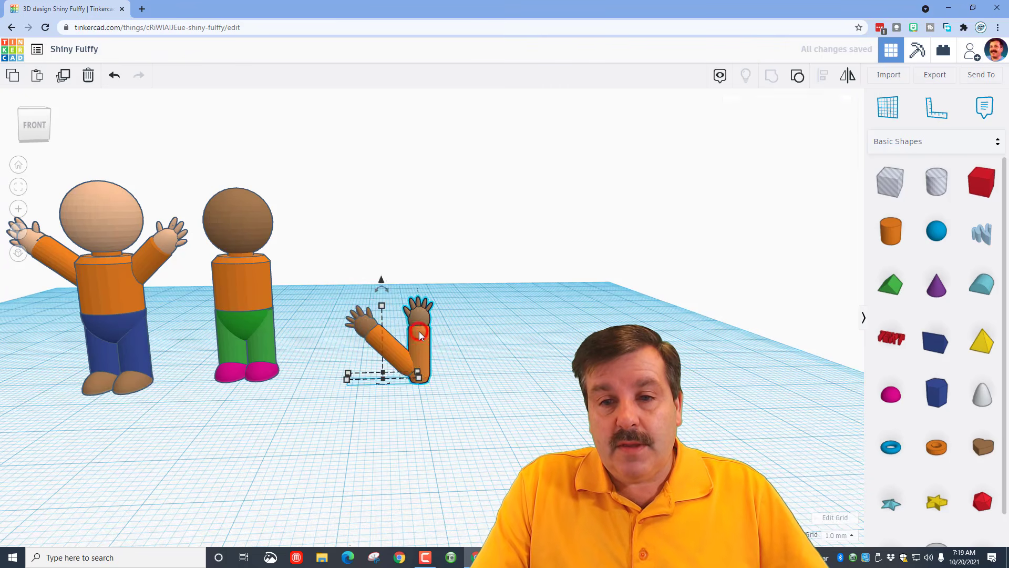
pyautogui.moveTo(423, 279); pyautogui.dragTo(471, 210)
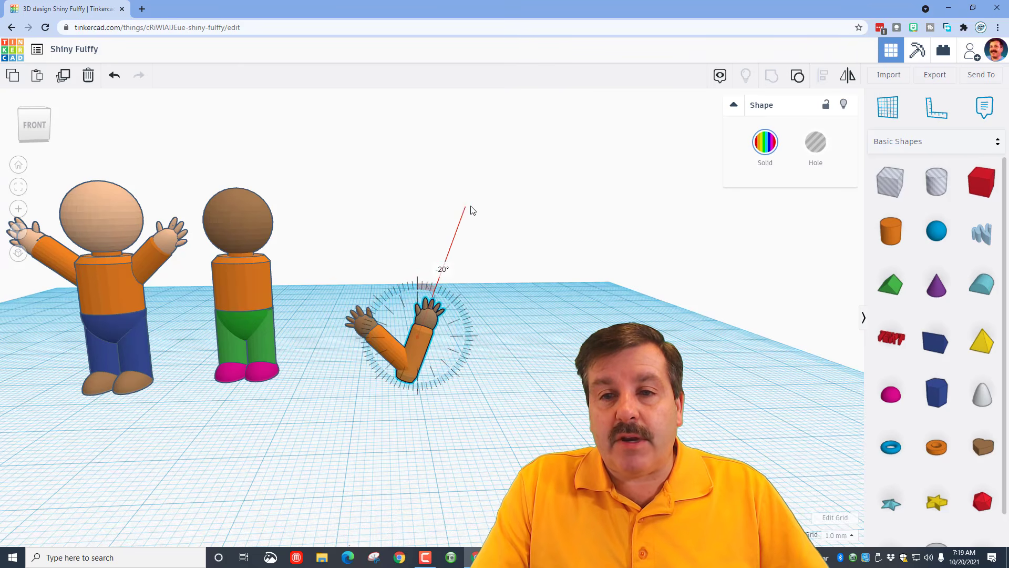
pyautogui.moveTo(453, 266); pyautogui.dragTo(445, 311)
# Nudge the left arm farther left to open a gap between the two arms
pyautogui.click(338, 241)
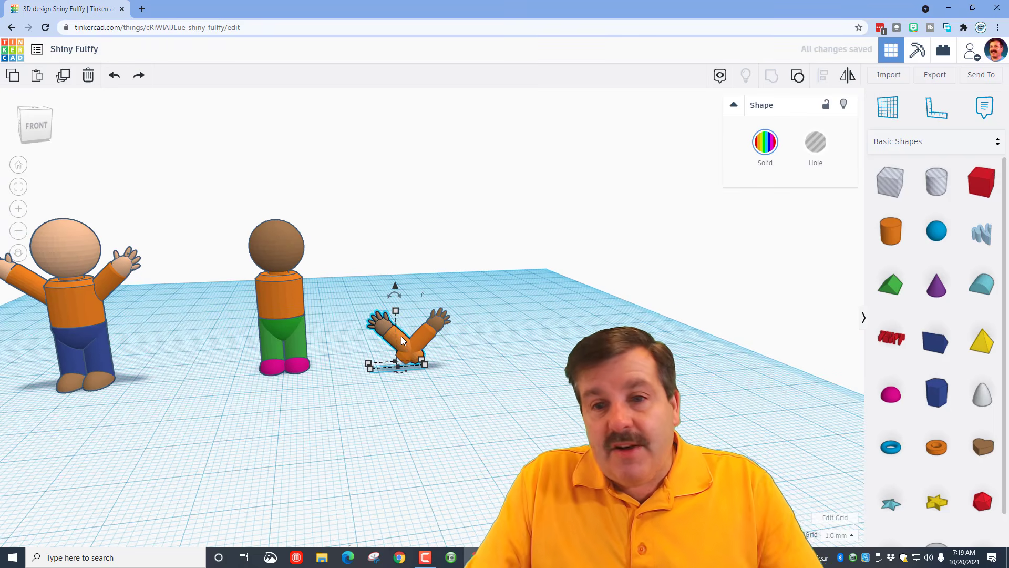
pyautogui.press('Left')
pyautogui.press('Left')
pyautogui.press('Left')
pyautogui.press('Left')
pyautogui.press('Left')
pyautogui.press('Left')
pyautogui.press('Left')
pyautogui.press('Left')
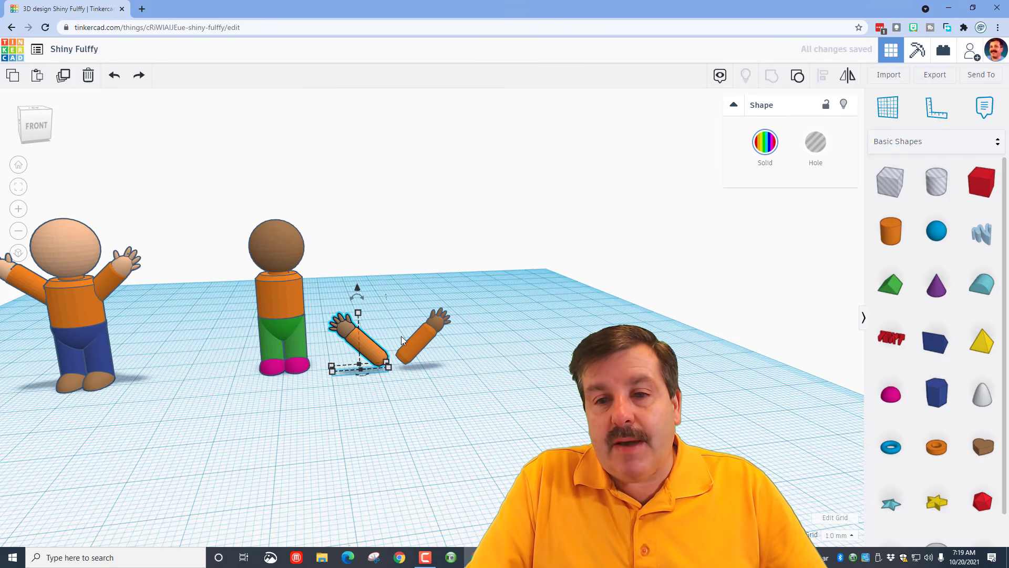
# Group the two arms into one multicolored shape
pyautogui.moveTo(413, 304); pyautogui.dragTo(360, 379)
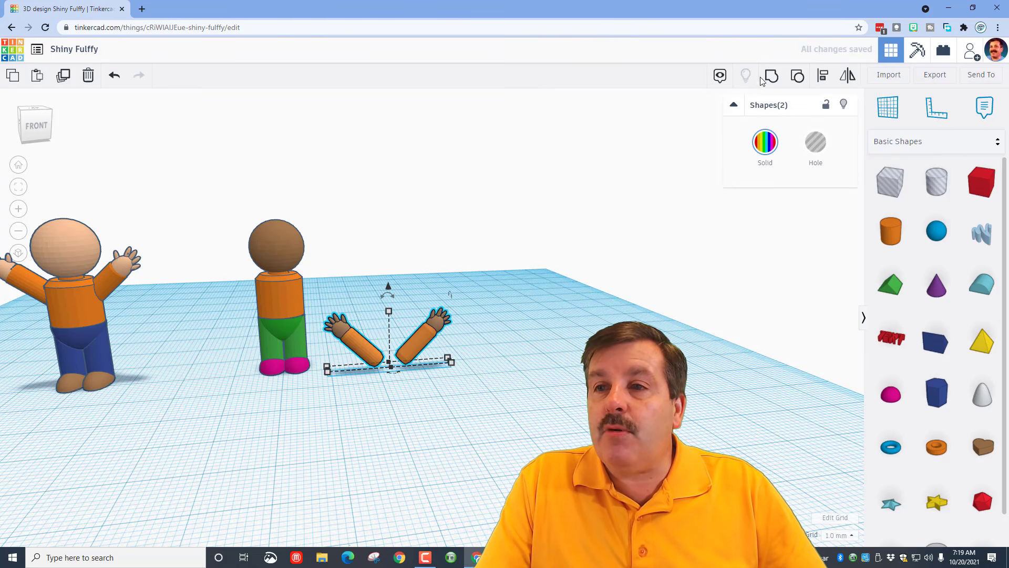
pyautogui.click(770, 76)
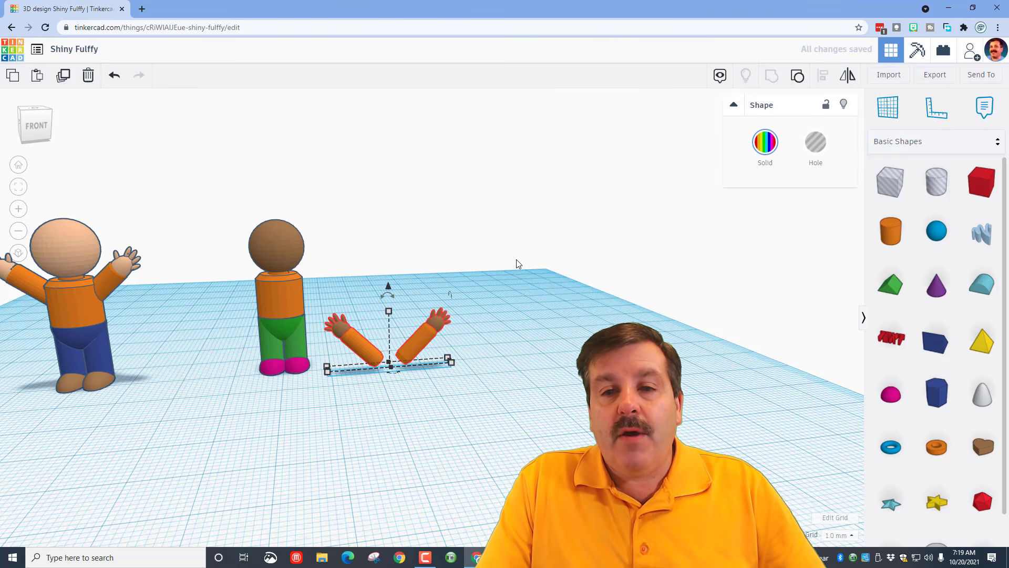
pyautogui.click(445, 237)
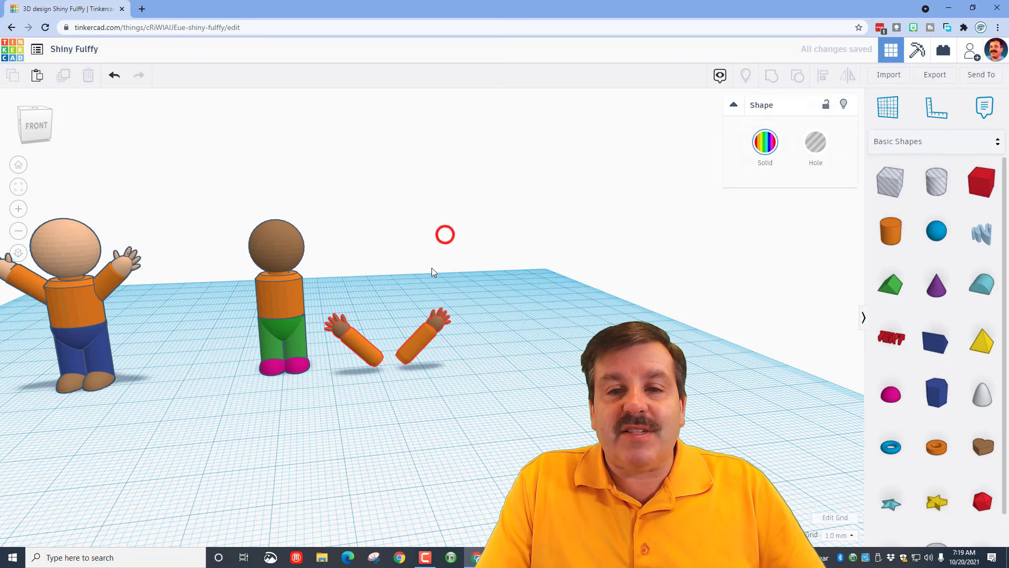
# Align the grouped arms to the orange torso as the fixed reference, centring them on it both left-to-right and front-to-back
pyautogui.click(413, 347)
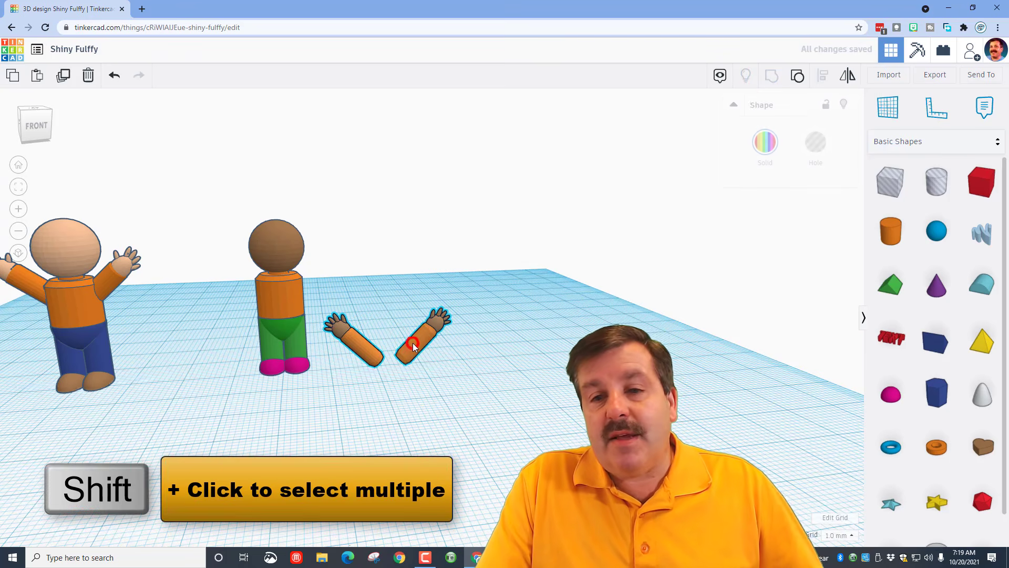
pyautogui.keyDown('shift'); pyautogui.click(282, 306); pyautogui.keyUp('shift')
pyautogui.click(824, 75)
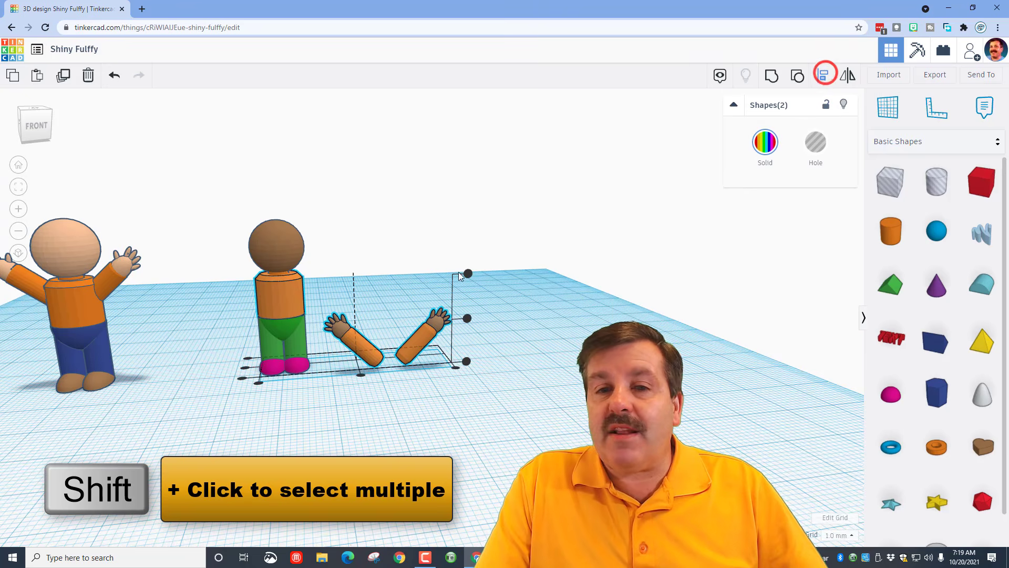
pyautogui.click(275, 295)
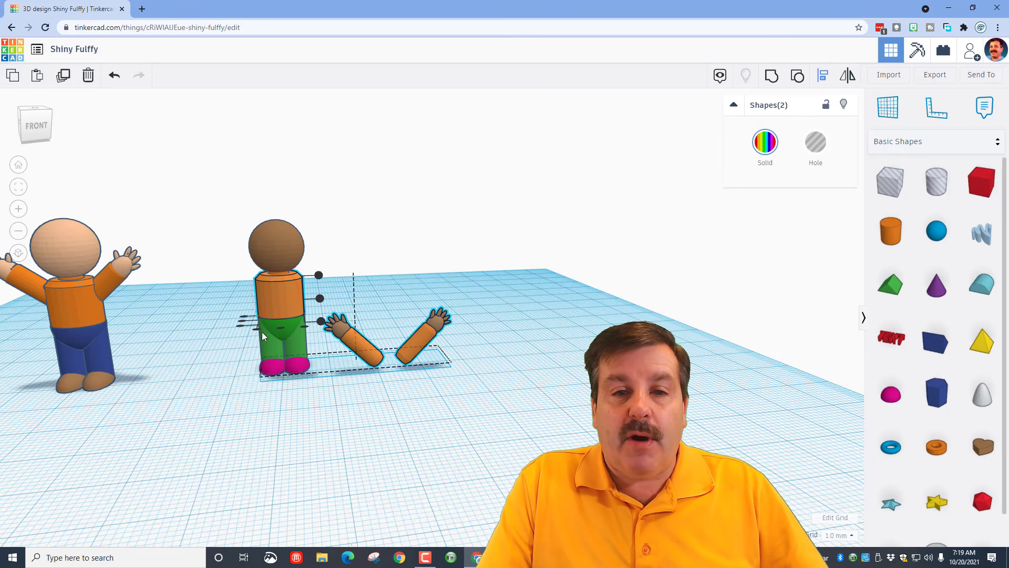
pyautogui.click(283, 331)
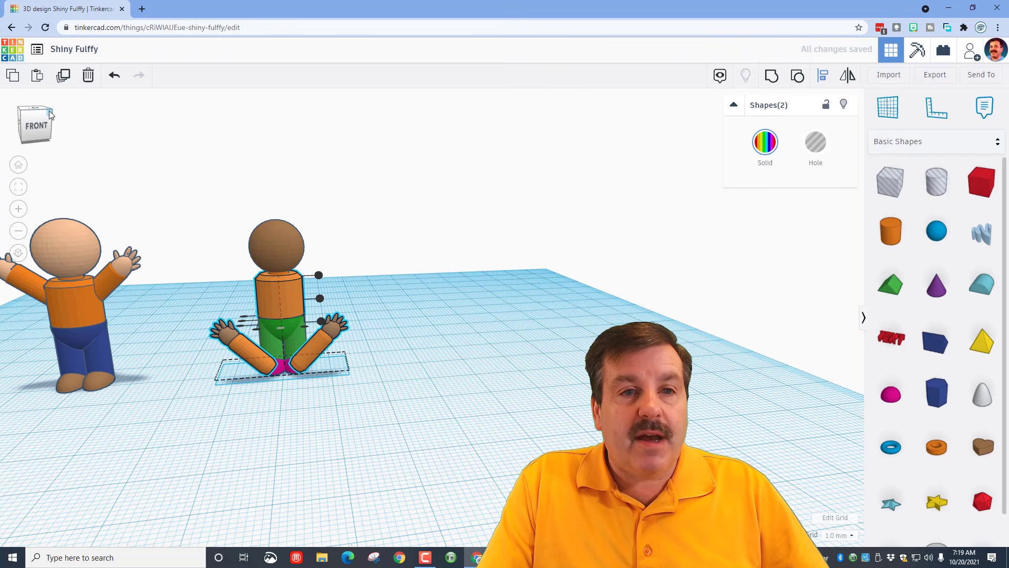
pyautogui.click(21, 112)
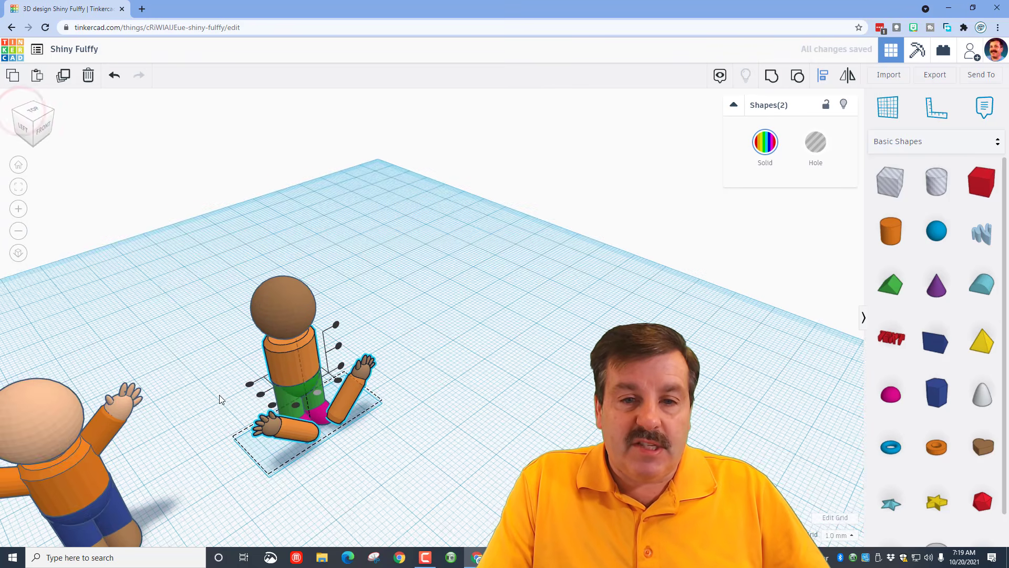
pyautogui.click(262, 394)
pyautogui.click(403, 378)
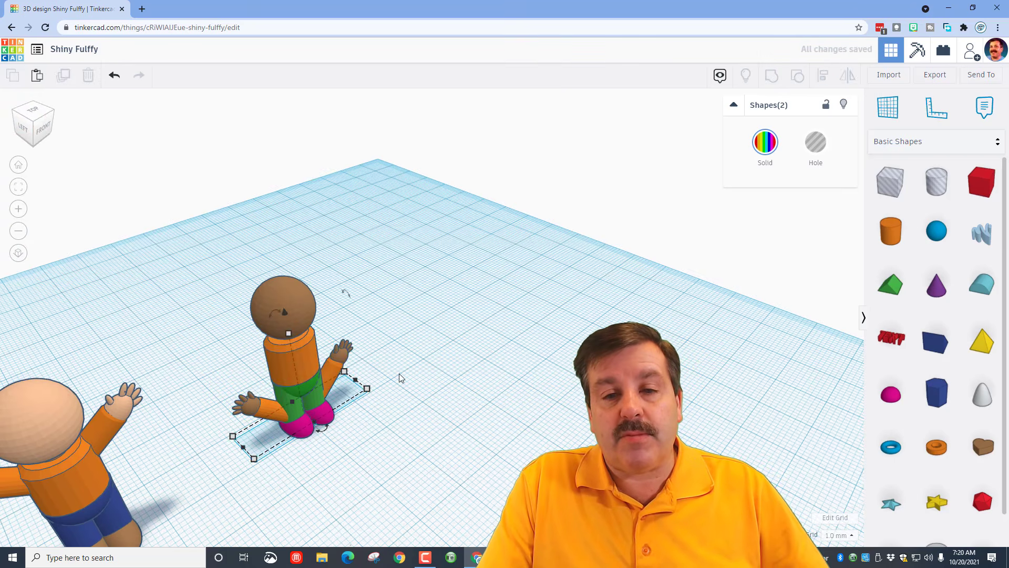
# Raise the grouped arms up the body in grid steps until they meet the torso at shoulder height
pyautogui.click(337, 379)
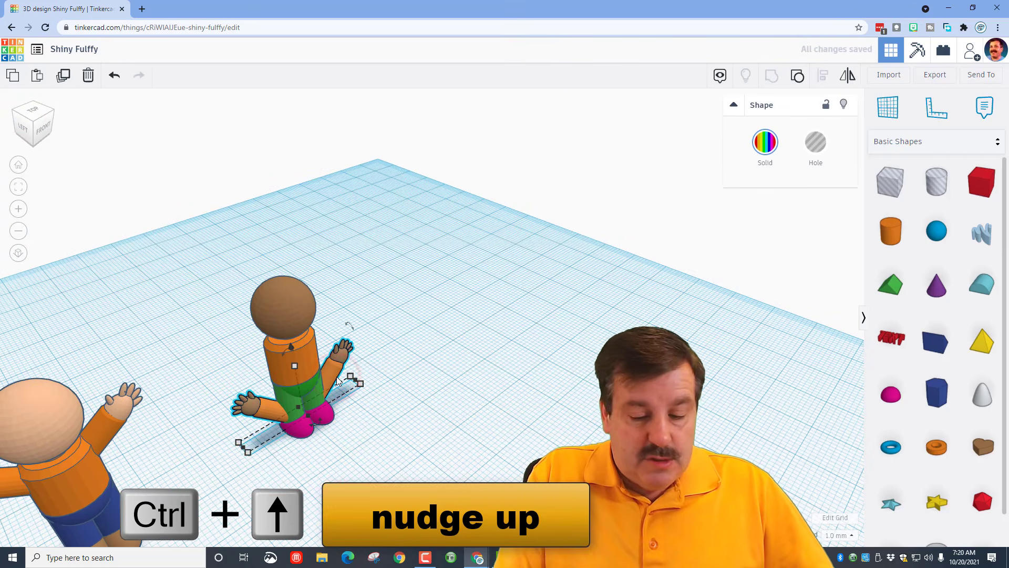
pyautogui.hotkey('ctrl', 'Up')
pyautogui.hotkey('ctrl', 'Up')
pyautogui.hotkey('ctrl', 'Up')
pyautogui.hotkey('ctrl', 'Up')
pyautogui.hotkey('ctrl', 'Up')
pyautogui.hotkey('ctrl', 'Up')
pyautogui.hotkey('ctrl', 'Up')
pyautogui.hotkey('ctrl', 'Up')
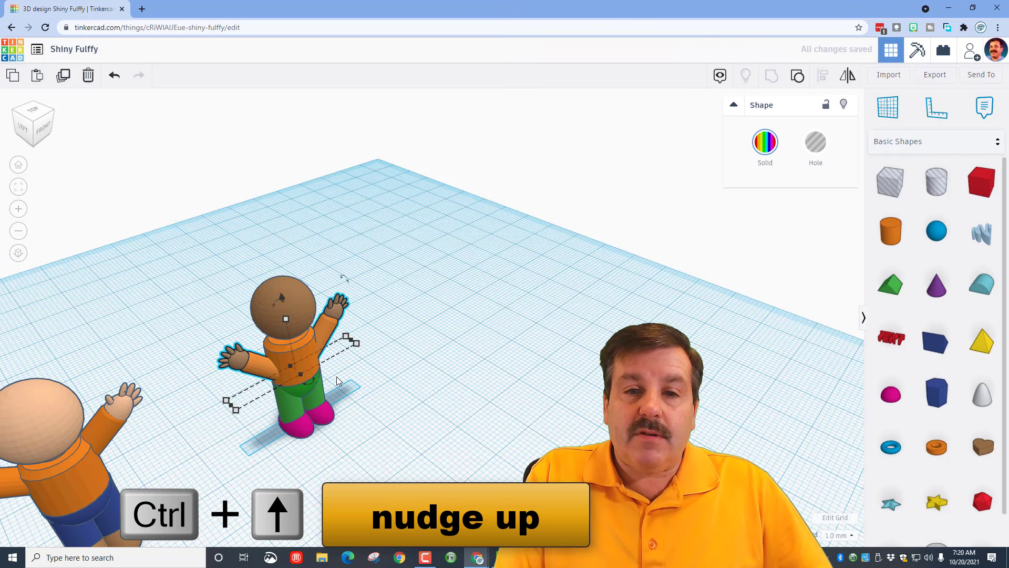
pyautogui.hotkey('ctrl', 'Up')
pyautogui.hotkey('ctrl', 'Up')
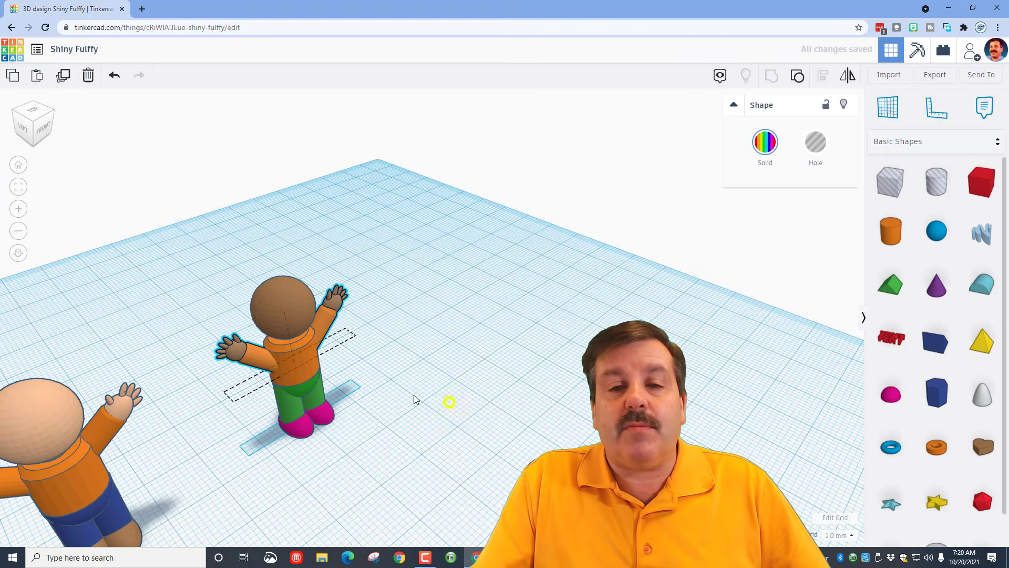
pyautogui.moveTo(413, 400); pyautogui.dragTo(317, 361, button='right')
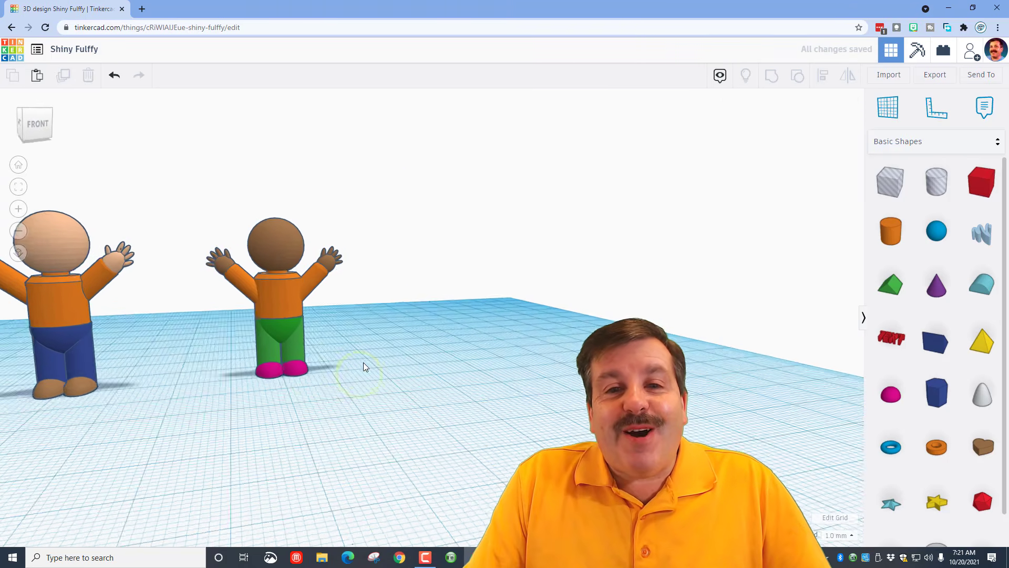
pyautogui.moveTo(364, 364); pyautogui.dragTo(361, 367, button='right')
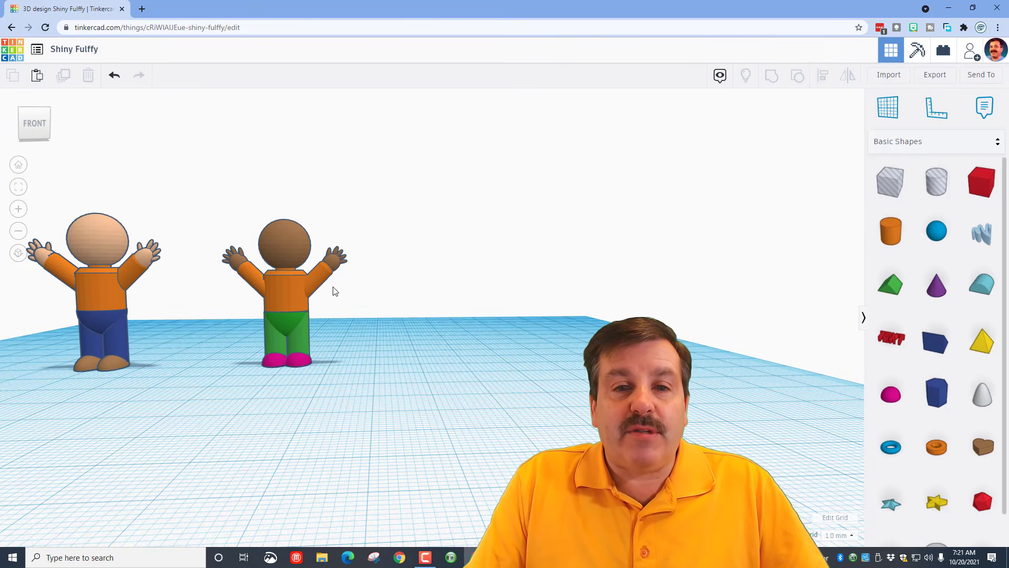
# Select the whole custom character and ungroup it repeatedly to separate its nested groups into individual parts
pyautogui.moveTo(326, 380); pyautogui.dragTo(368, 398)
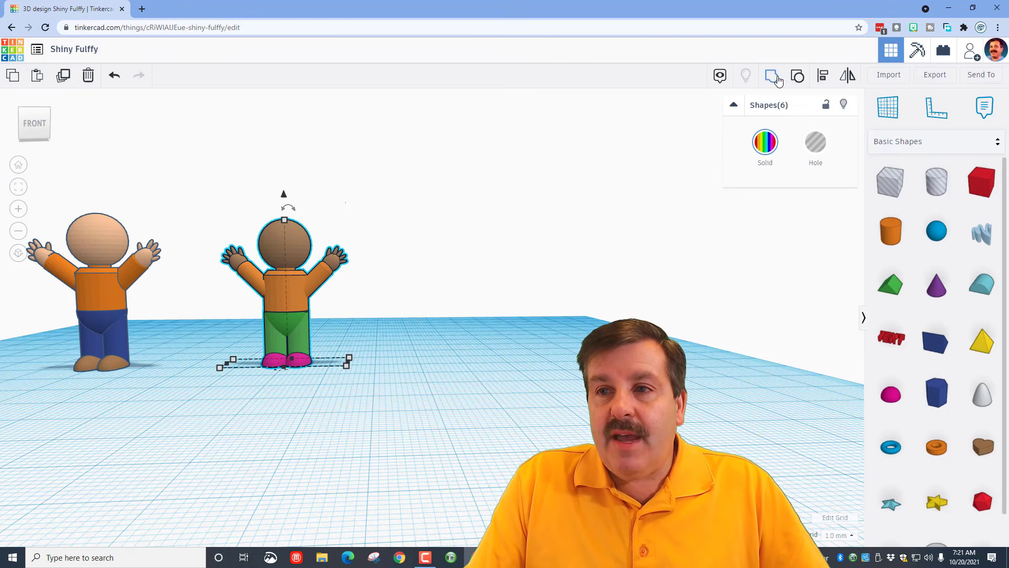
pyautogui.click(515, 261)
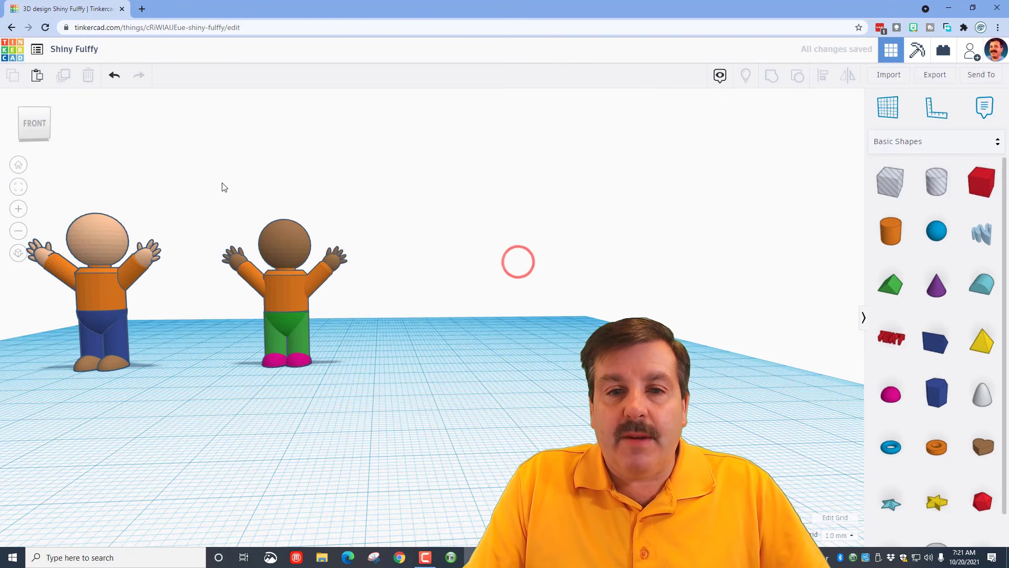
pyautogui.moveTo(210, 202); pyautogui.dragTo(352, 382)
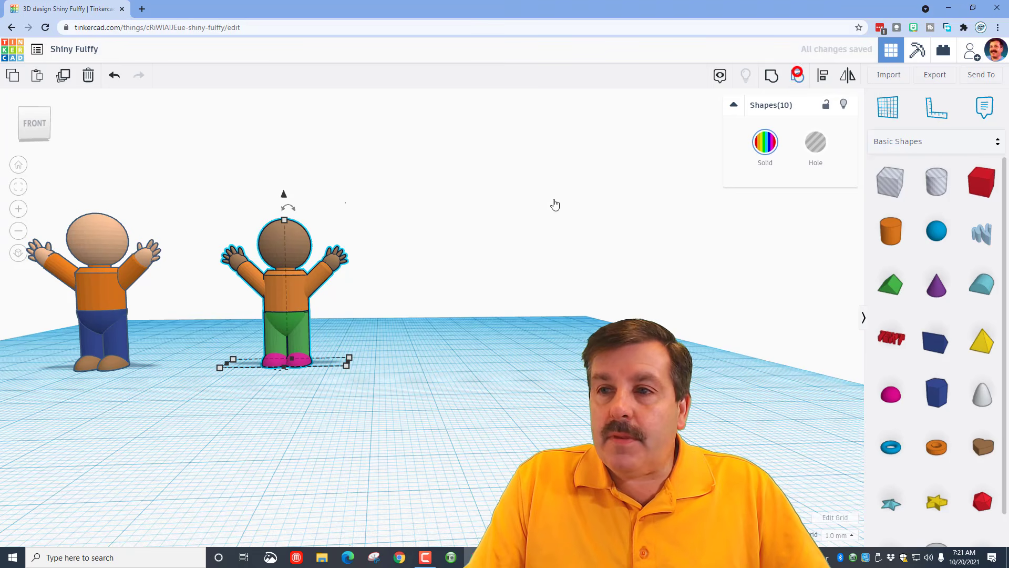
pyautogui.hotkey('ctrl', 'shift', 'g')
pyautogui.click(398, 335)
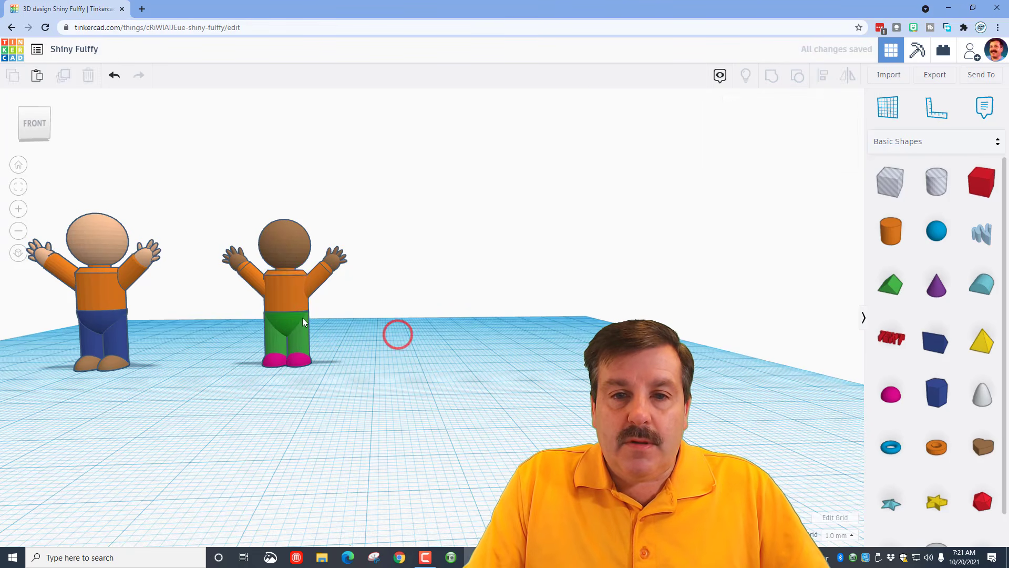
# Select the green hips and both green legs of the custom character and recolor them brown
pyautogui.click(283, 313)
pyautogui.click(293, 335)
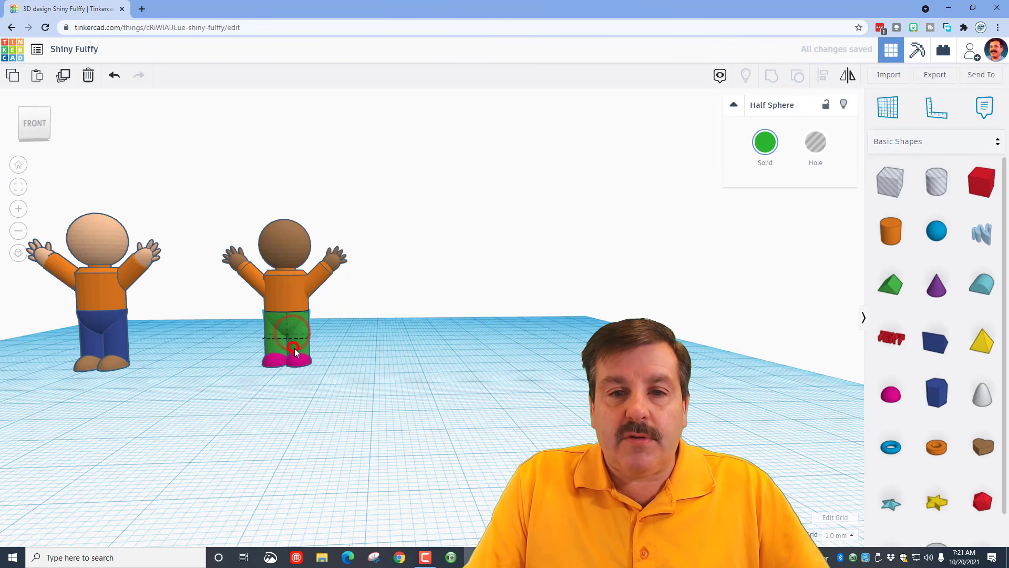
pyautogui.click(293, 346)
pyautogui.click(428, 316)
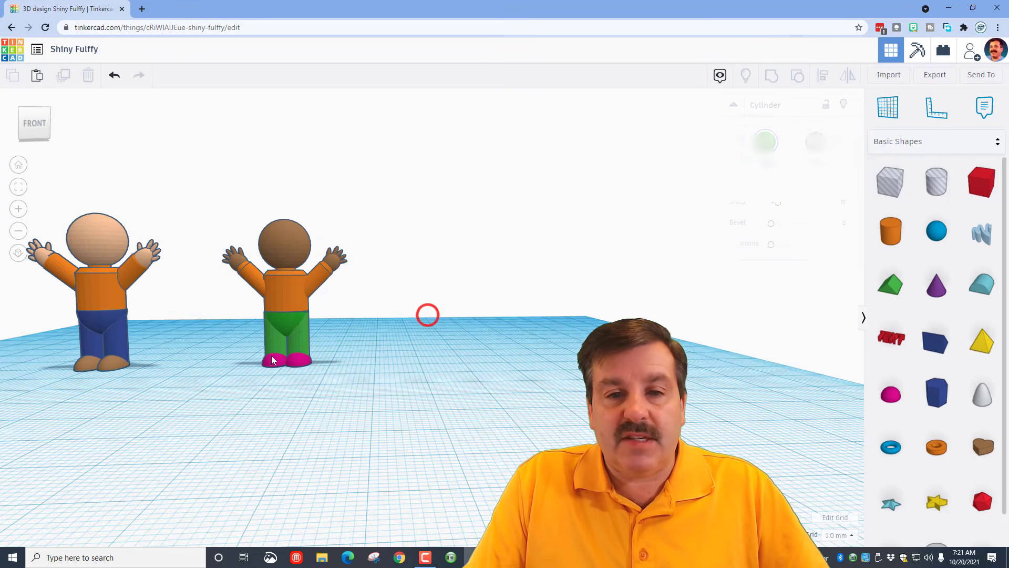
pyautogui.moveTo(318, 347); pyautogui.dragTo(320, 348)
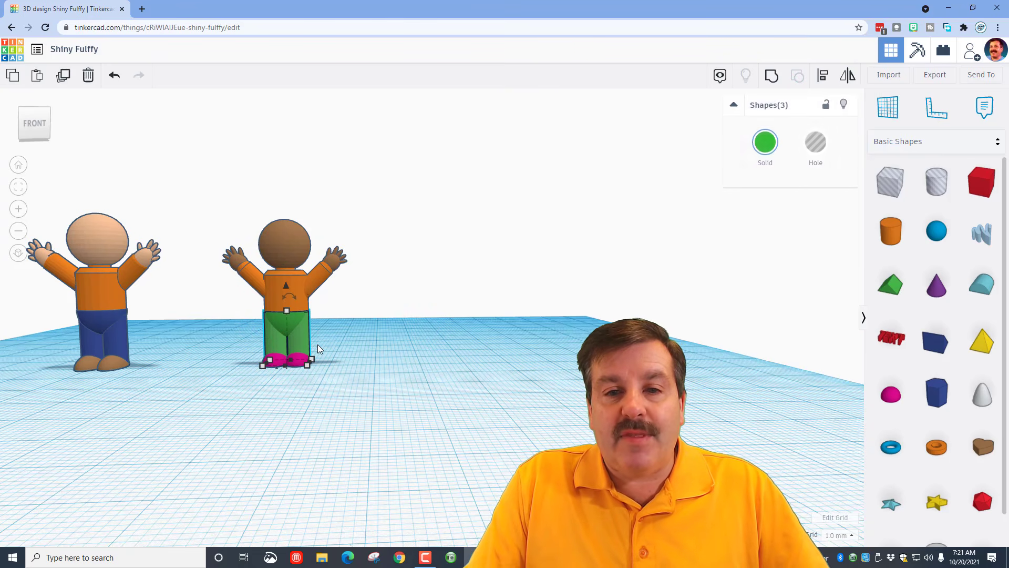
pyautogui.click(760, 146)
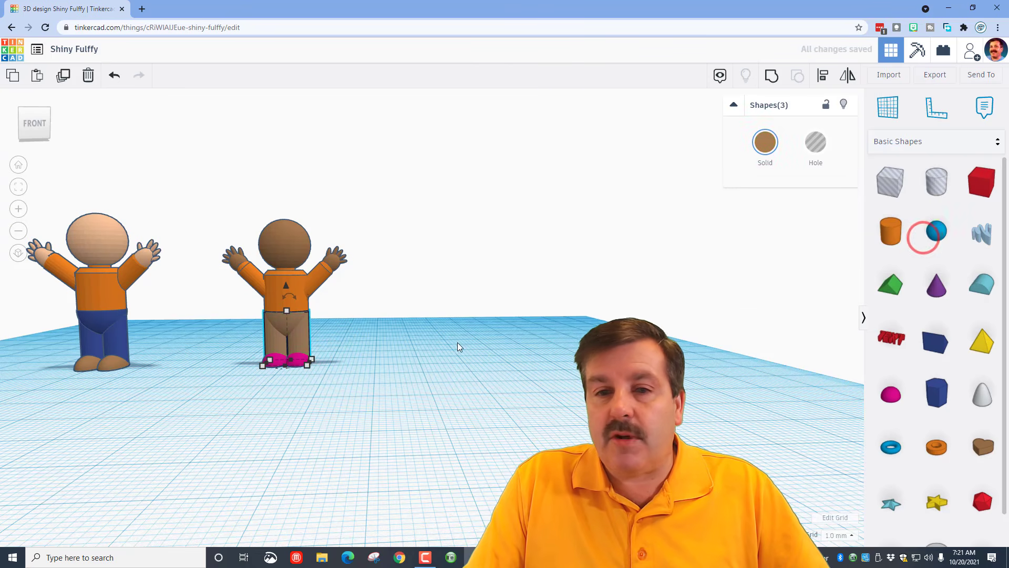
pyautogui.click(445, 333)
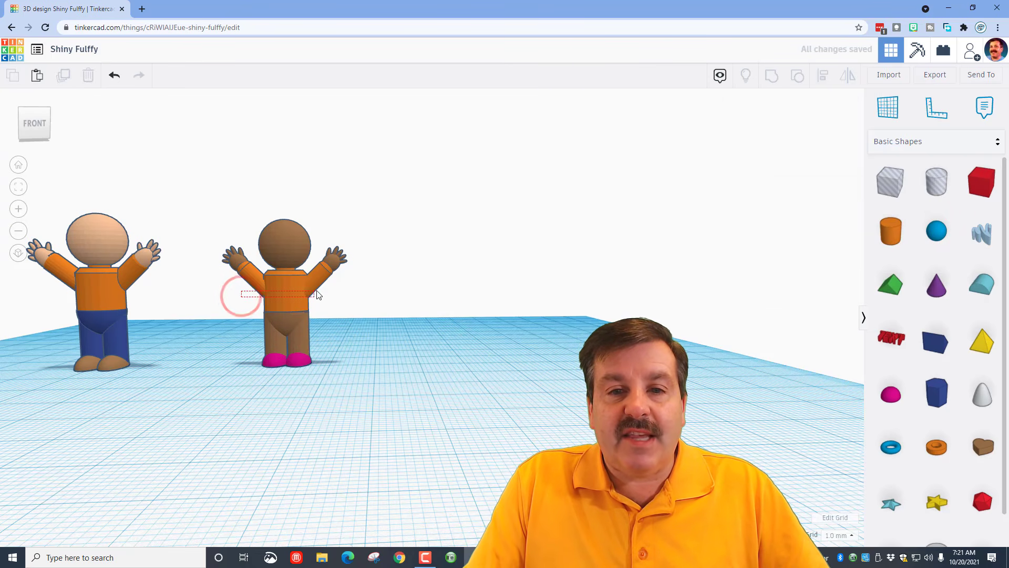
# Recolor the custom character's torso and both sleeves purple
pyautogui.moveTo(322, 292); pyautogui.dragTo(323, 292)
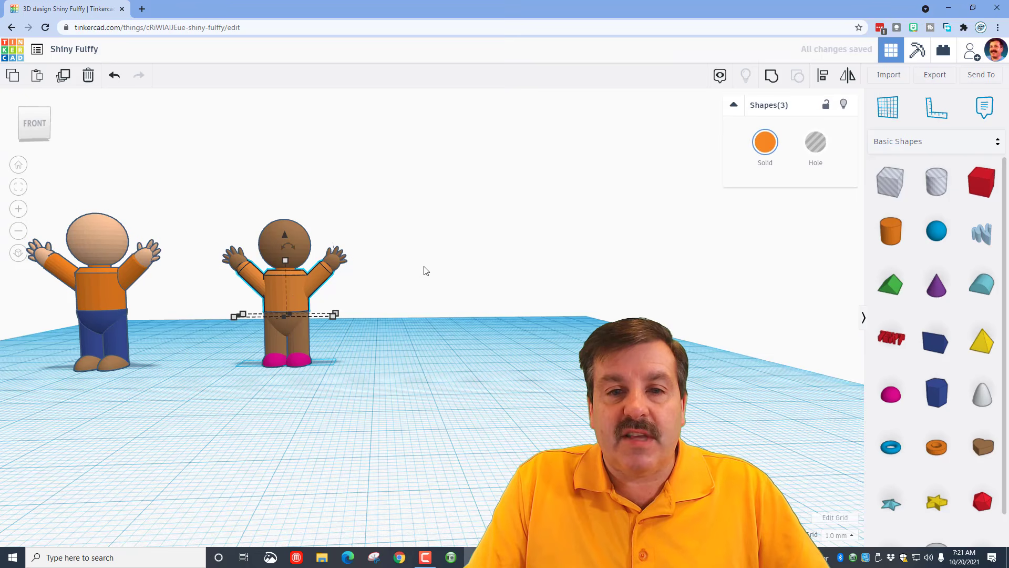
pyautogui.click(759, 147)
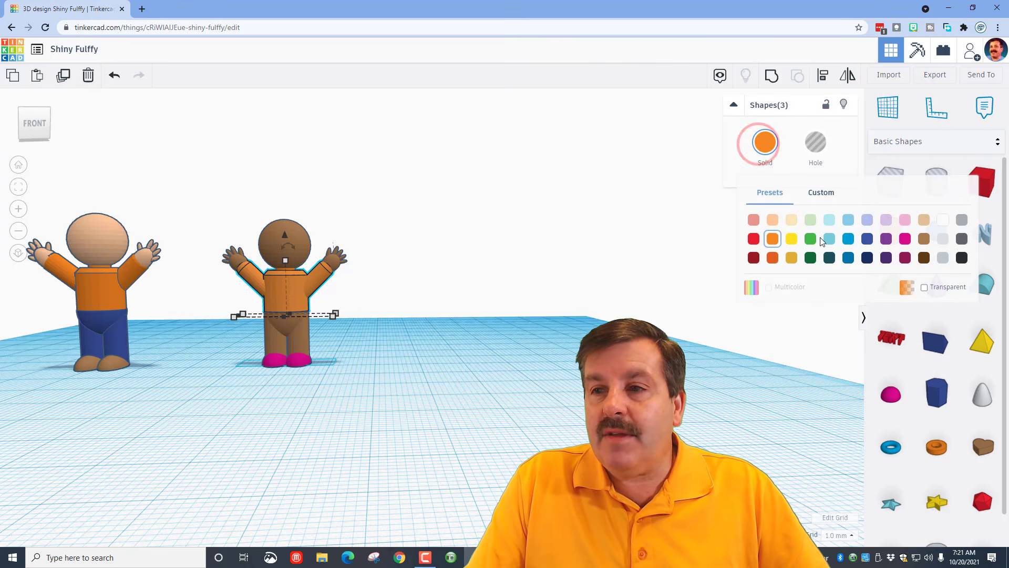
pyautogui.click(885, 239)
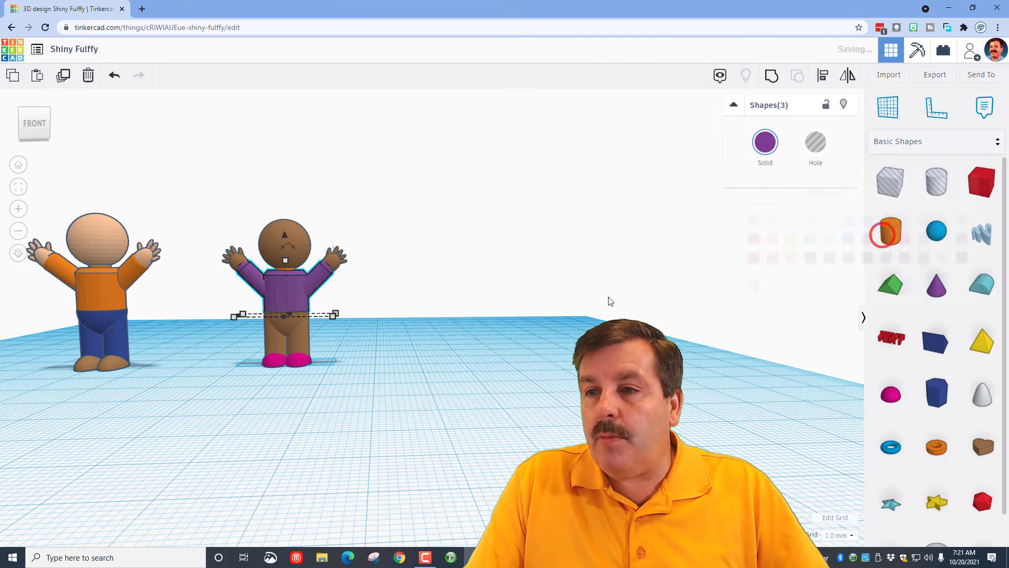
pyautogui.click(533, 309)
# Recolor the orange neck cylinder between the head and torso brown to match the skin
pyautogui.scroll(3, 533, 309)
pyautogui.moveTo(226, 271); pyautogui.dragTo(237, 262, button='right')
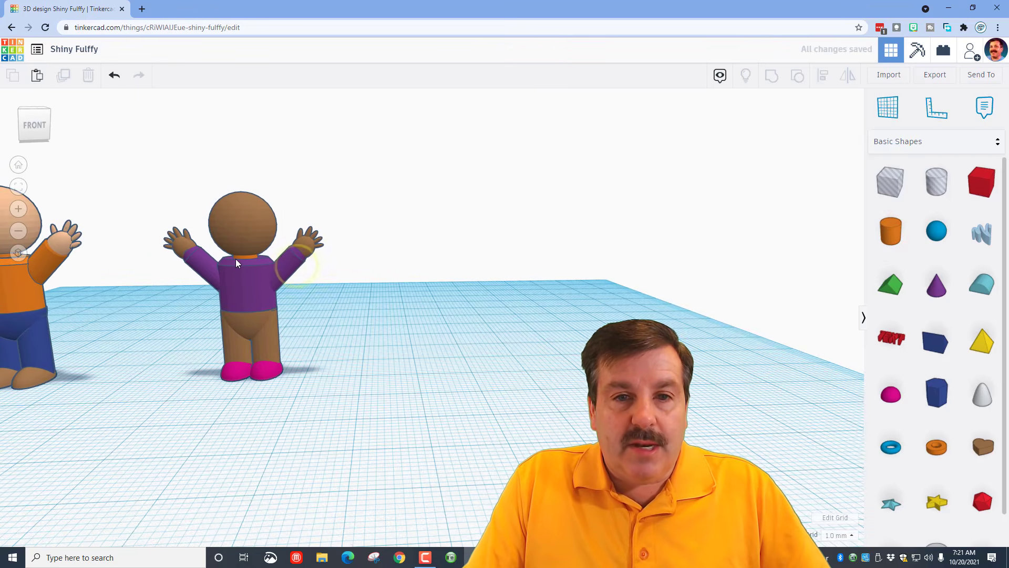
pyautogui.click(239, 259)
pyautogui.click(765, 153)
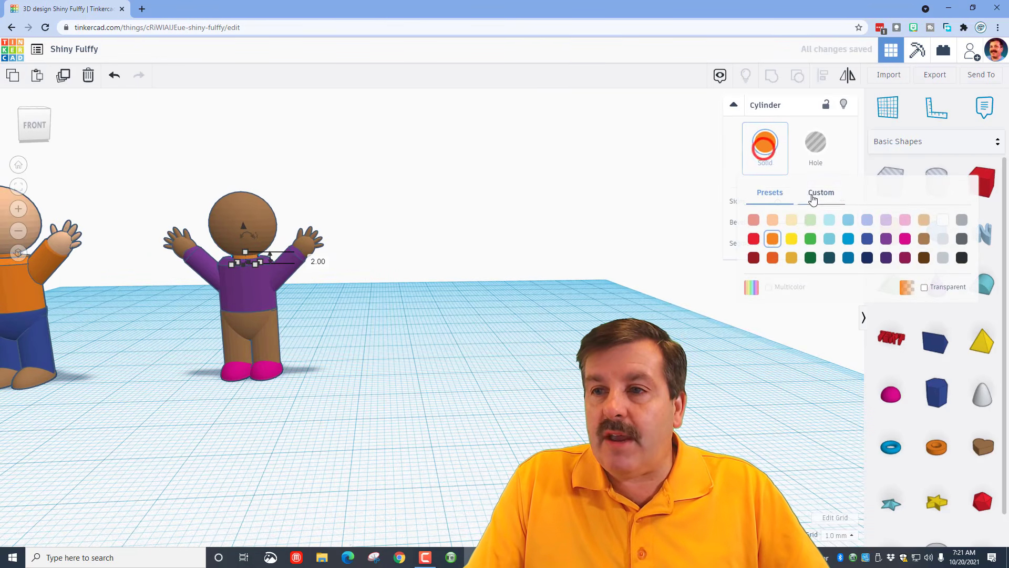
pyautogui.click(923, 241)
pyautogui.click(565, 260)
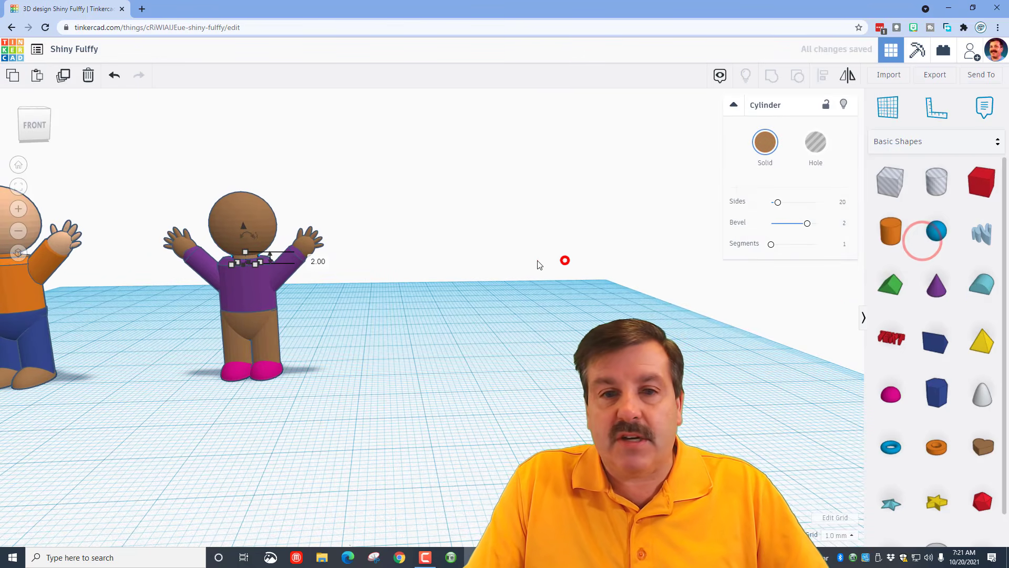
# Select both pink feet of the custom character and recolor them brown
pyautogui.moveTo(227, 345); pyautogui.dragTo(225, 368, button='right')
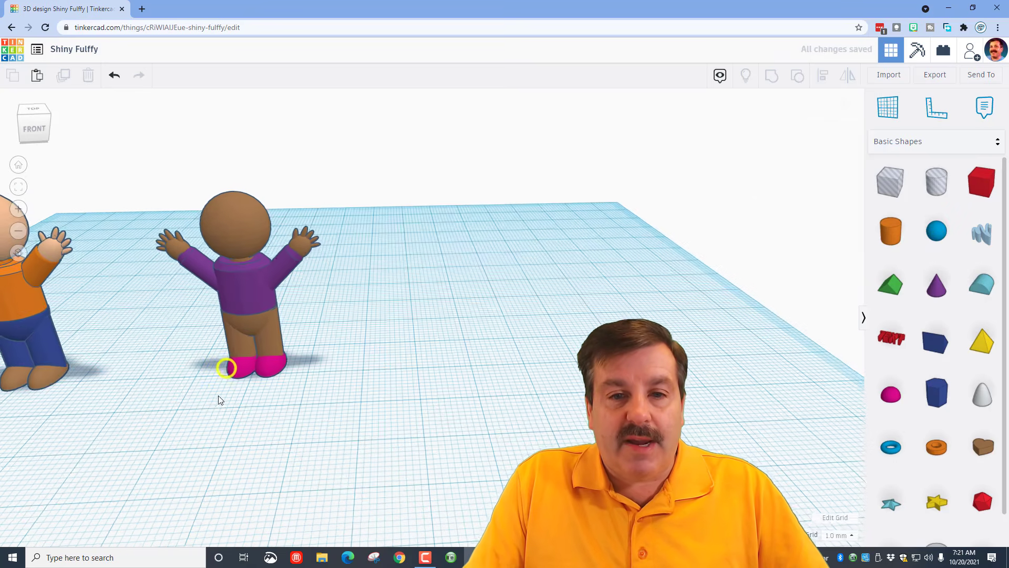
pyautogui.click(226, 371)
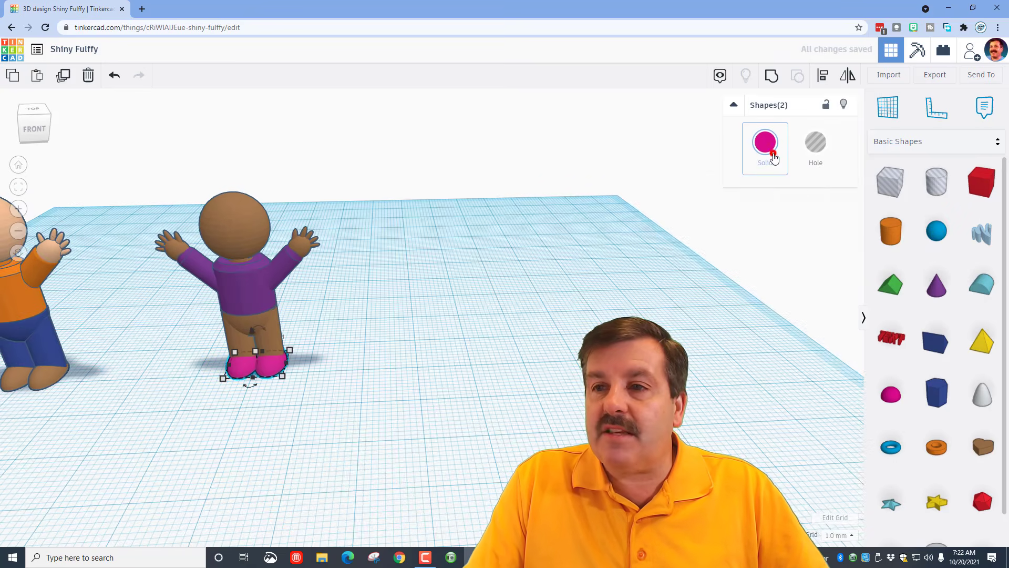
pyautogui.click(773, 155)
pyautogui.click(927, 241)
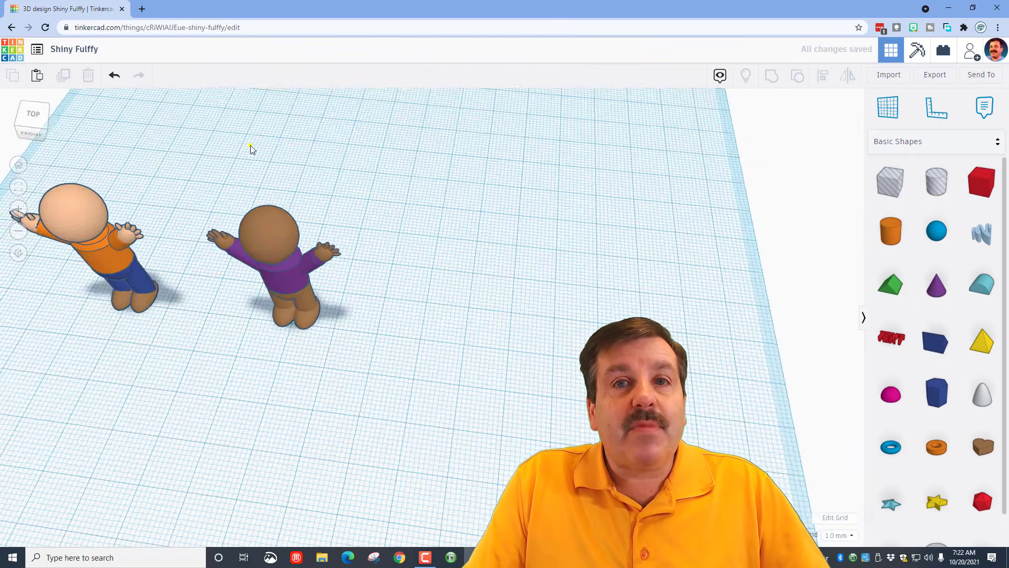
# Select all parts of the purple-shirted character and save them as a reusable shape named "arms dude" in Your Creations
pyautogui.moveTo(250, 147); pyautogui.dragTo(272, 127, button='right')
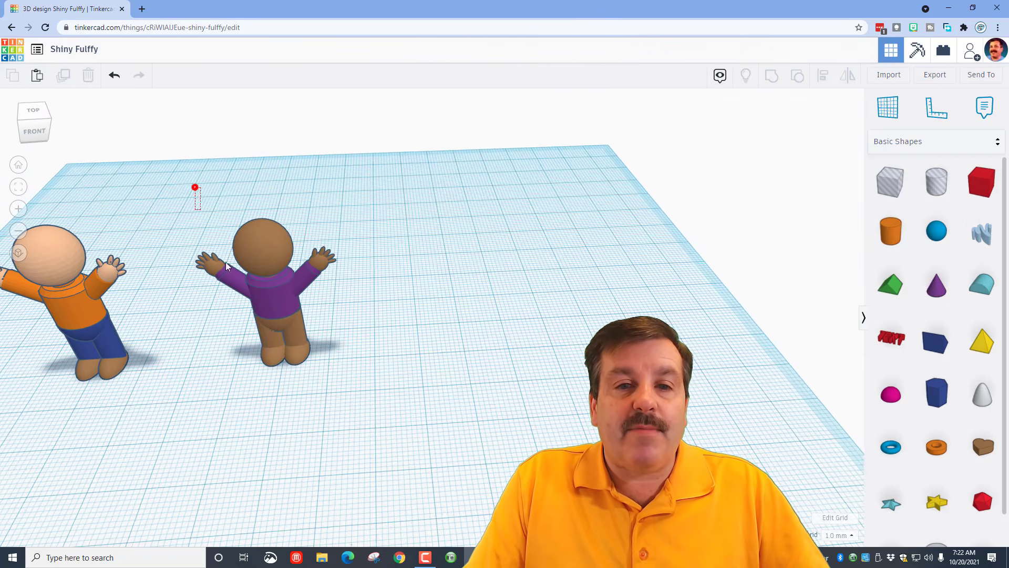
pyautogui.moveTo(194, 187); pyautogui.dragTo(349, 371)
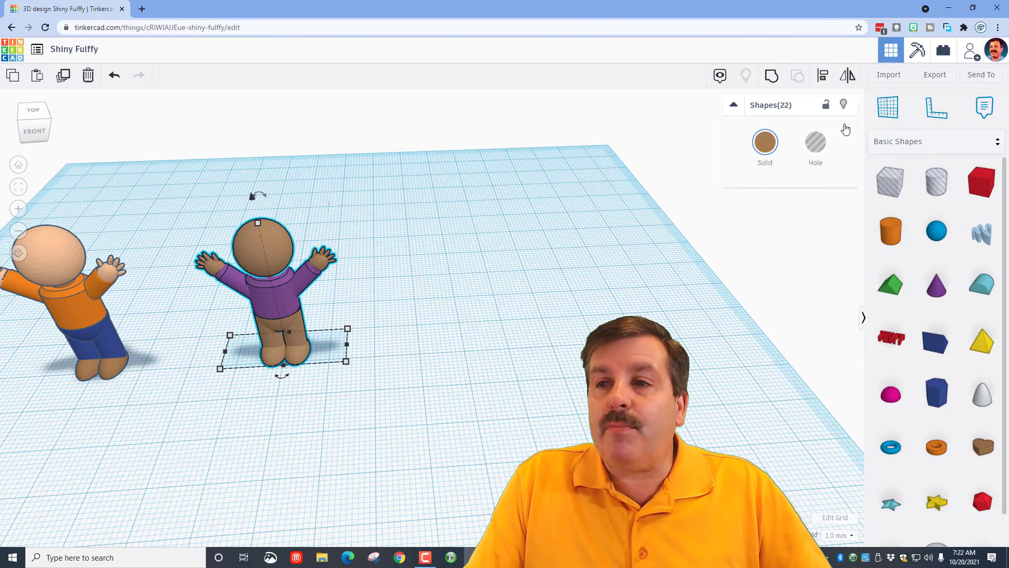
pyautogui.click(925, 144)
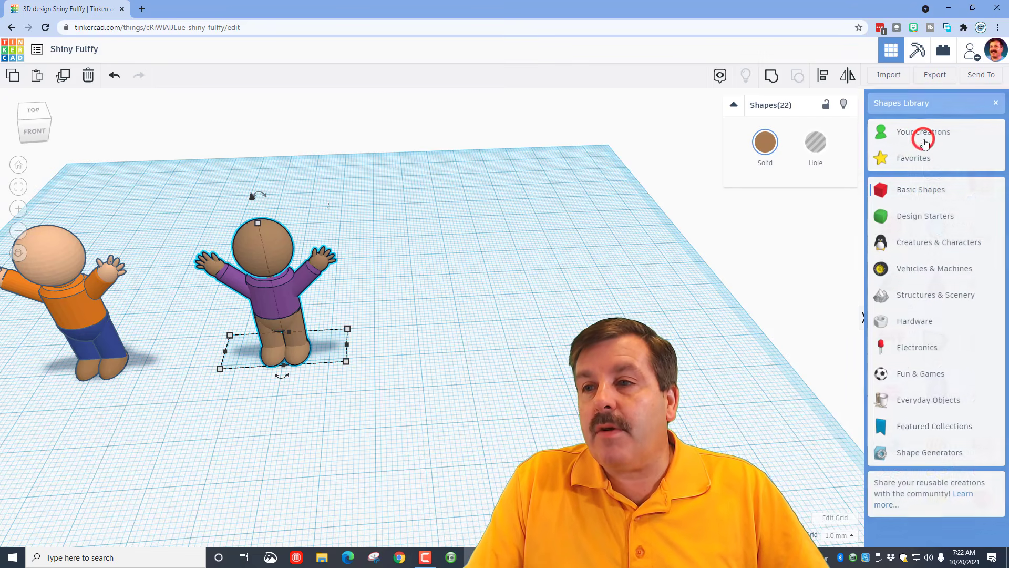
pyautogui.click(916, 131)
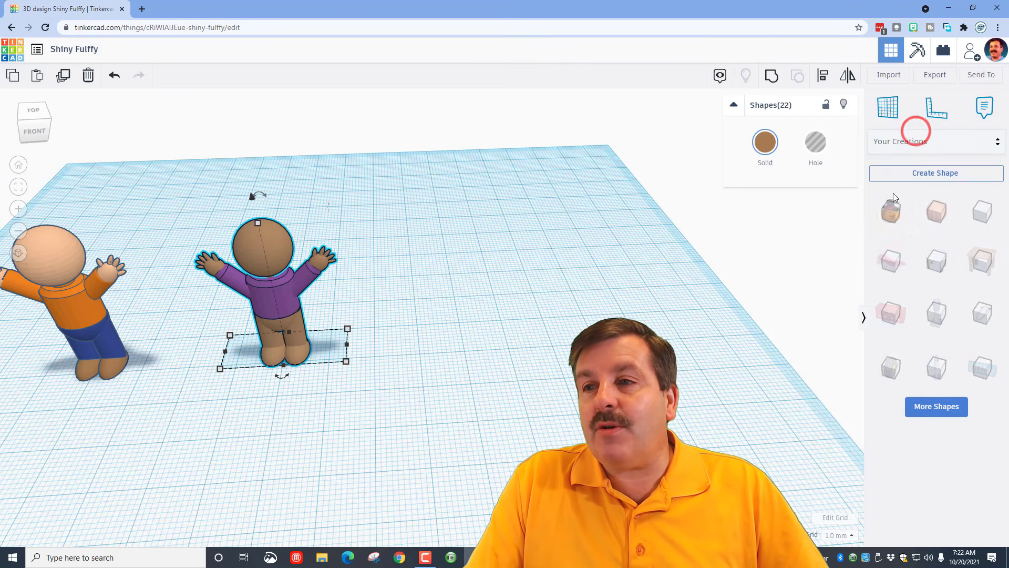
pyautogui.click(920, 172)
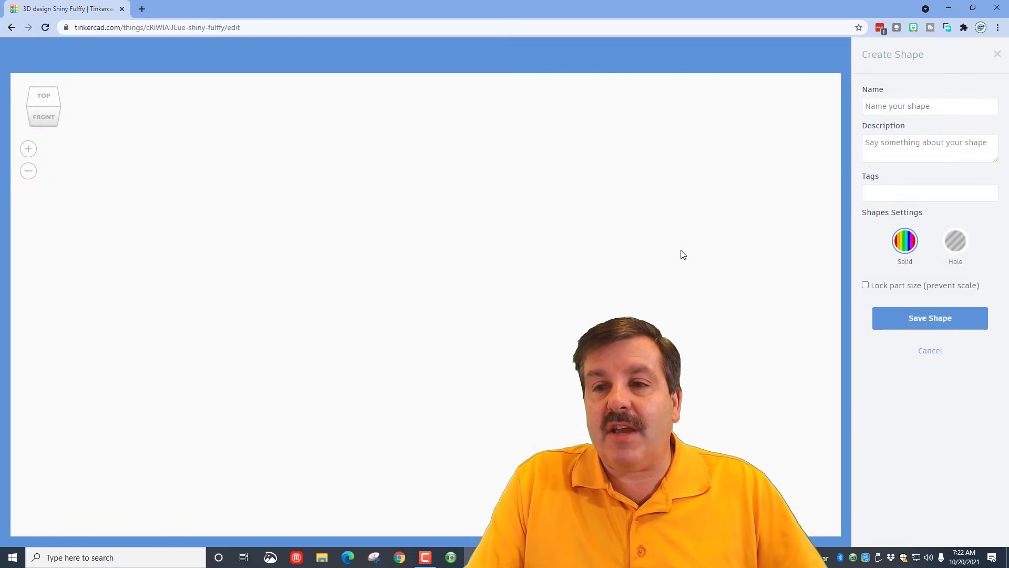
pyautogui.click(892, 107)
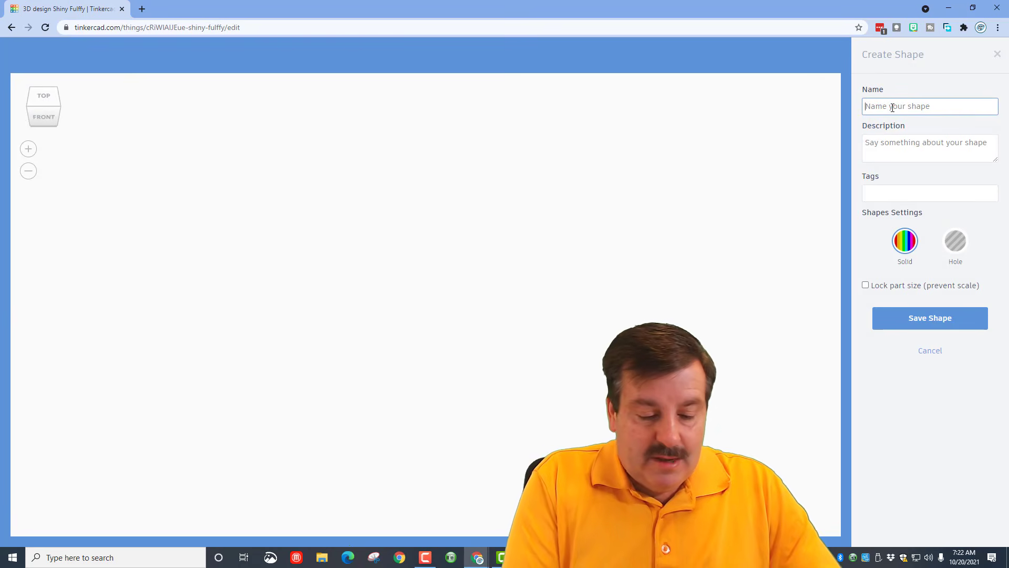
pyautogui.write('arms dude')
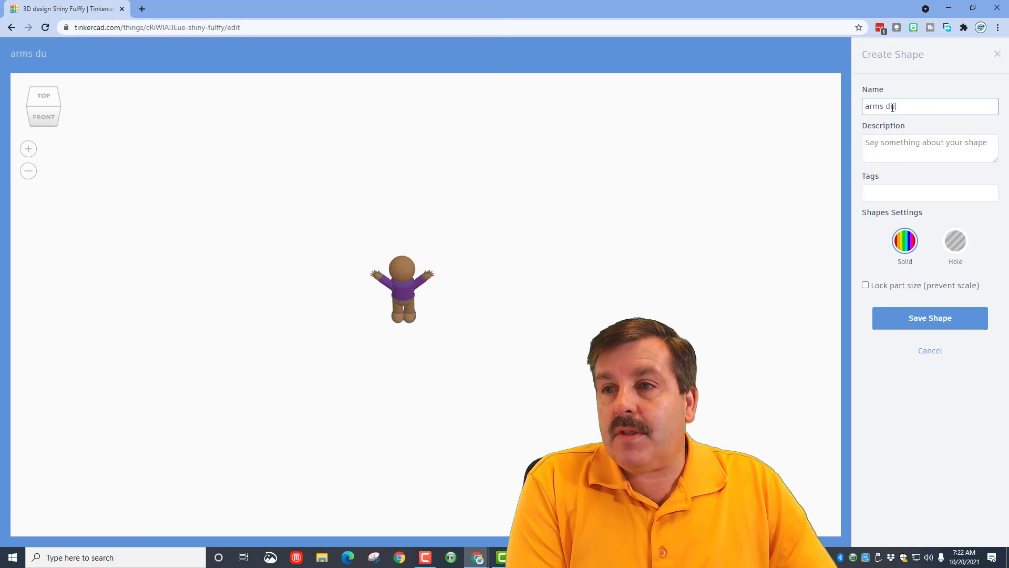
pyautogui.click(920, 317)
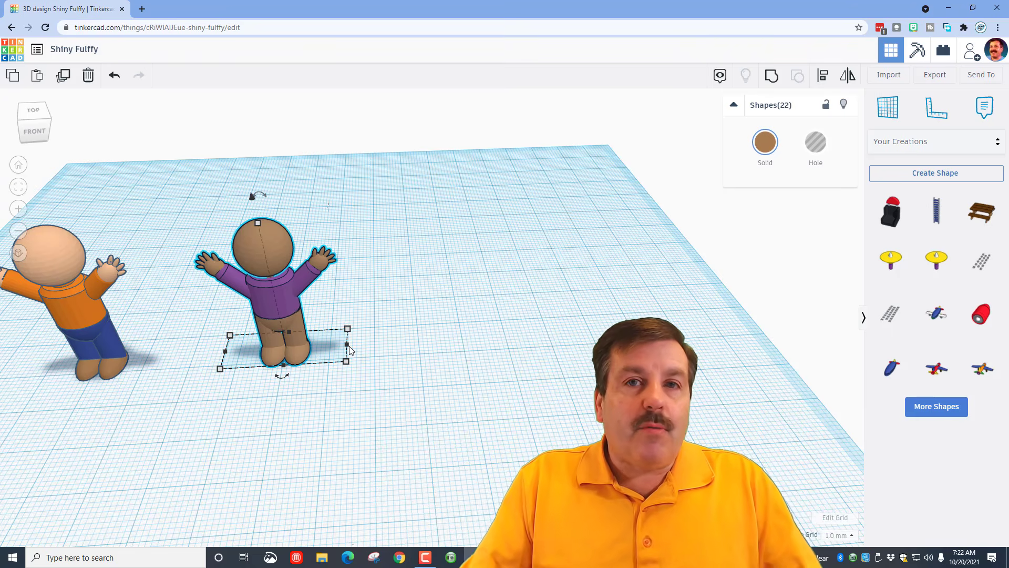
# Duplicate the whole purple-shirted character and place the copy beside the original, on the side away from the orange-shirted character
pyautogui.moveTo(389, 349); pyautogui.dragTo(367, 326, button='right')
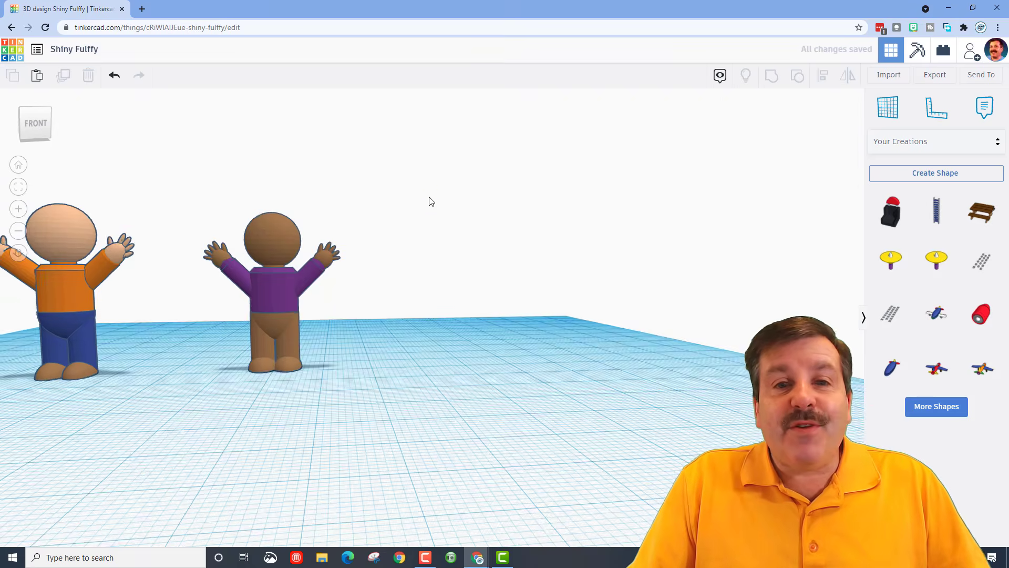
pyautogui.moveTo(429, 196); pyautogui.dragTo(190, 184, button='right')
pyautogui.moveTo(407, 433); pyautogui.dragTo(407, 433)
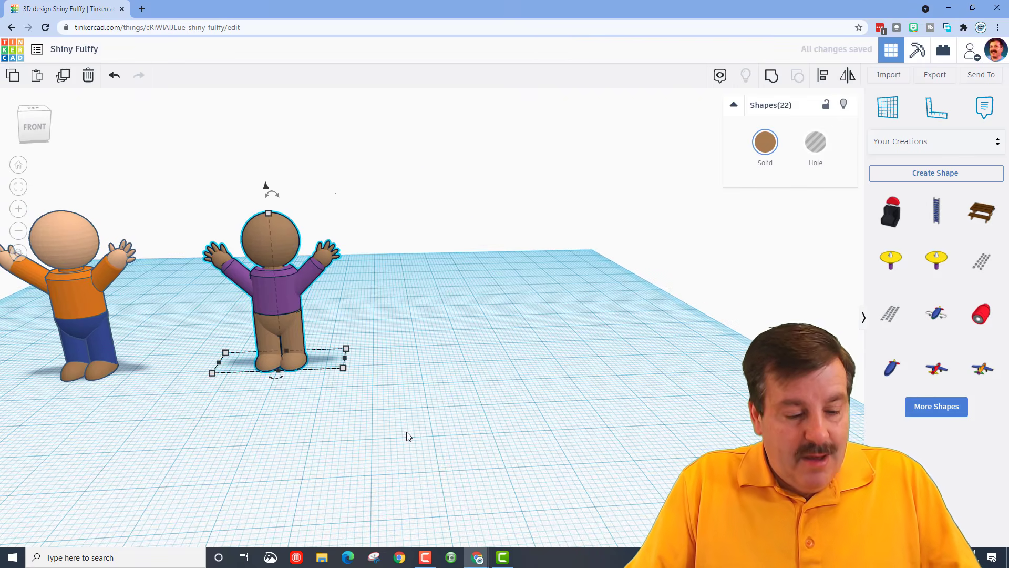
pyautogui.hotkey('ctrl', 'd')
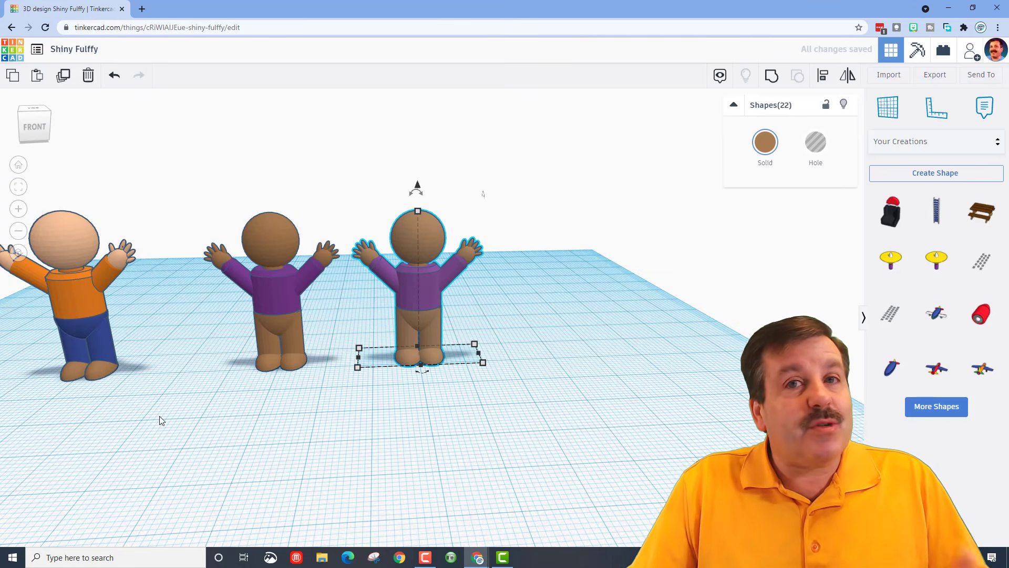
pyautogui.moveTo(414, 450); pyautogui.dragTo(365, 430, button='right')
pyautogui.click(377, 457)
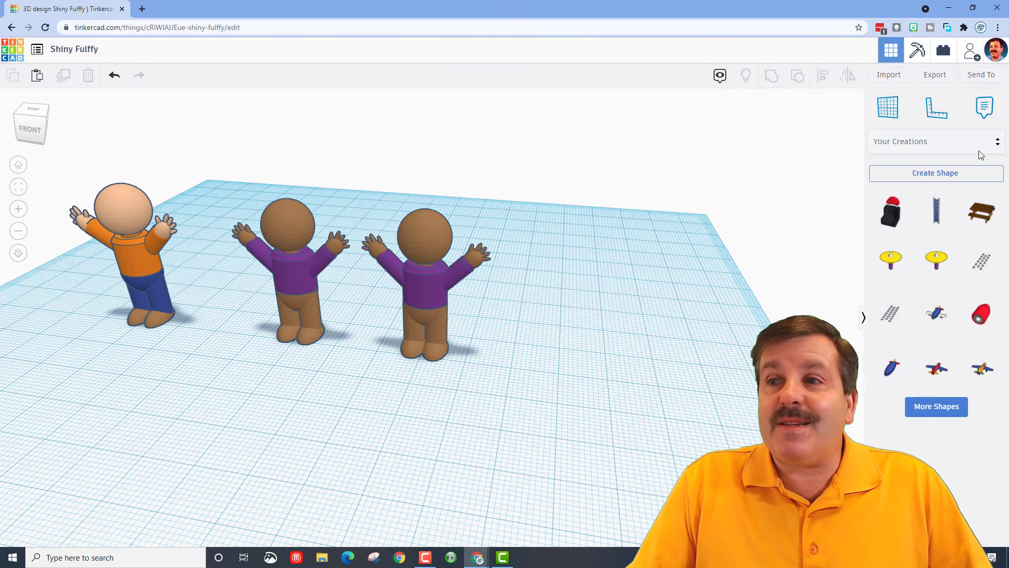
# Generate a new collaboration link for the design and copy it
pyautogui.click(969, 51)
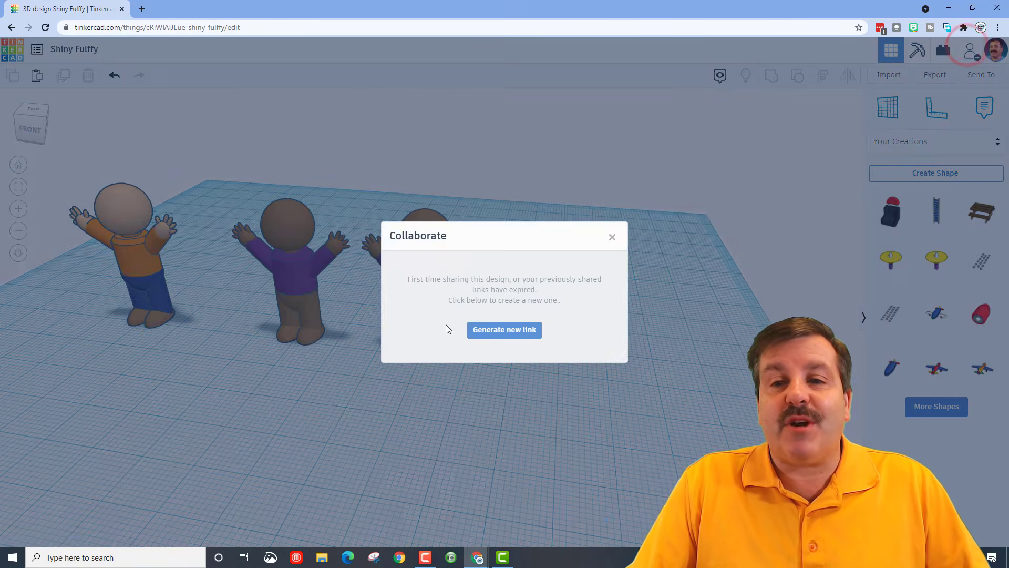
pyautogui.click(471, 337)
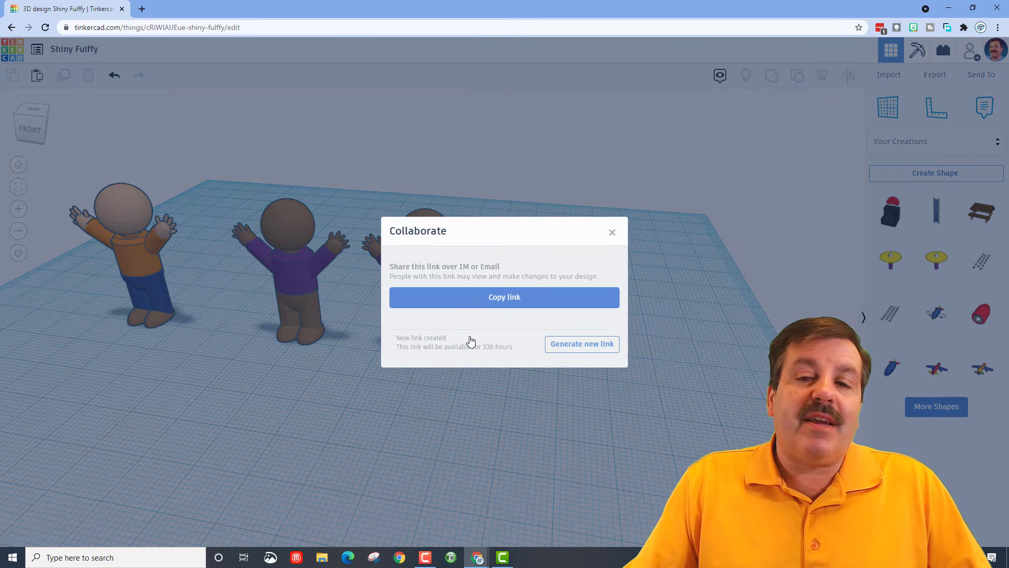
pyautogui.click(510, 302)
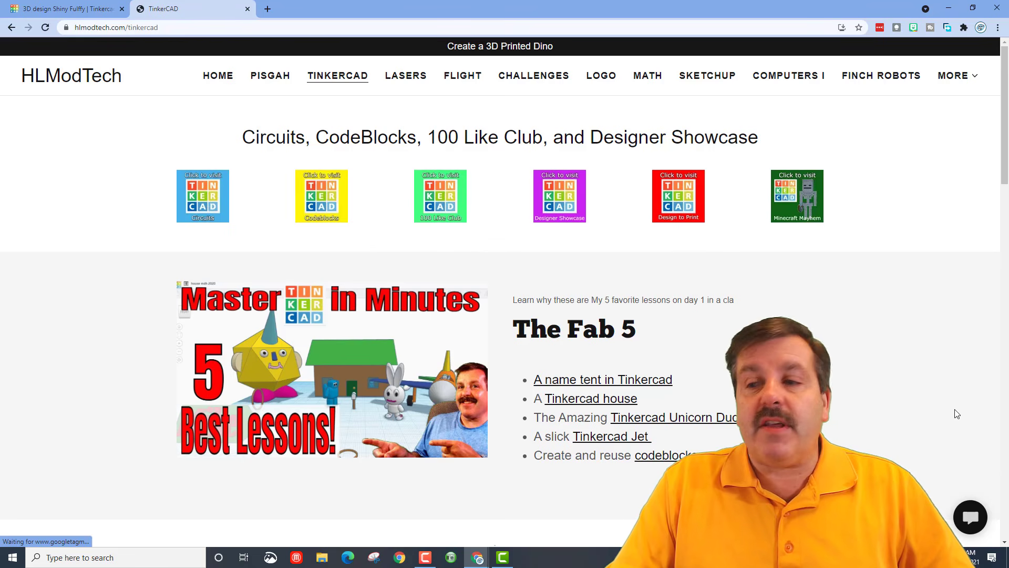
# Open the contact message form on the HLModTech site and return to the Tinkercad design
pyautogui.click(967, 517)
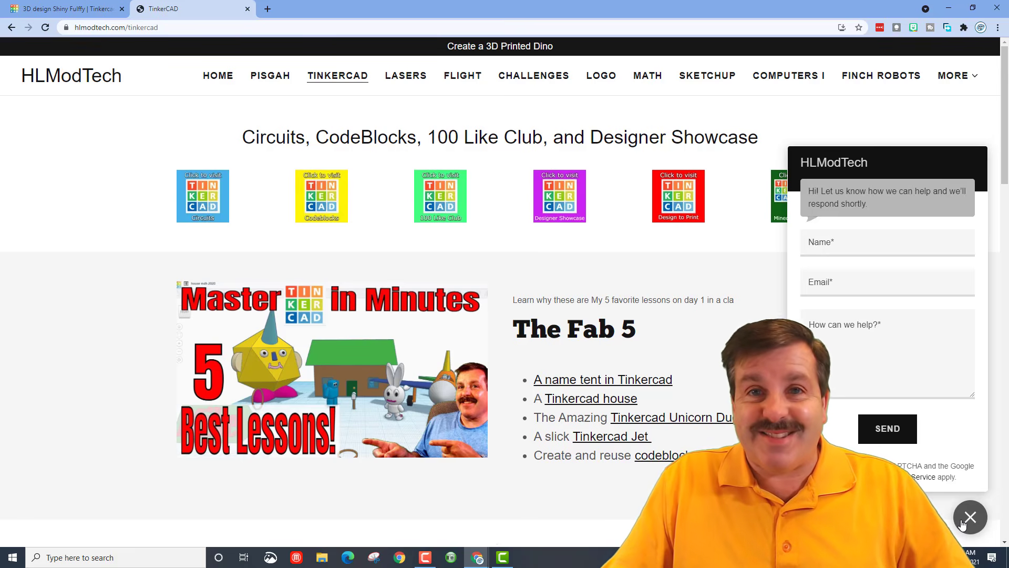
pyautogui.hotkey('ctrl', 'Tab')
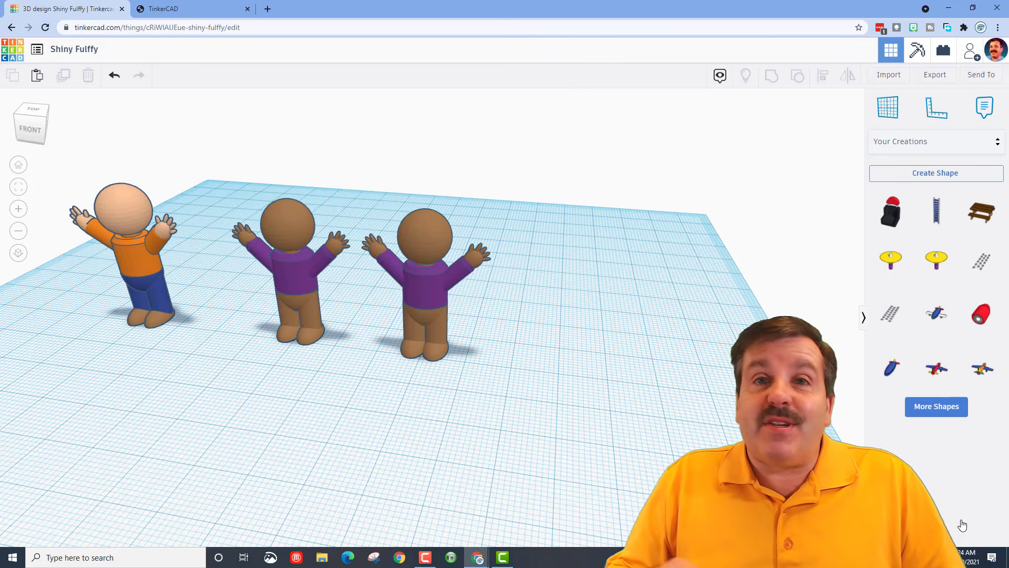